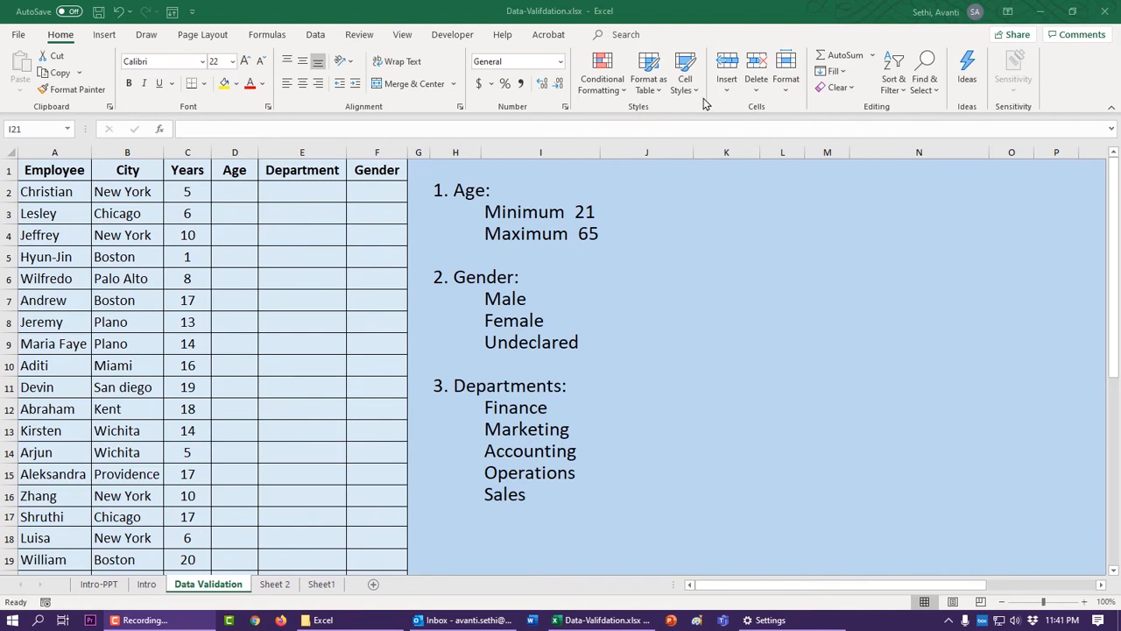
- Set the ribbon to auto-hide and bring it back into view temporarily
click(1008, 14)
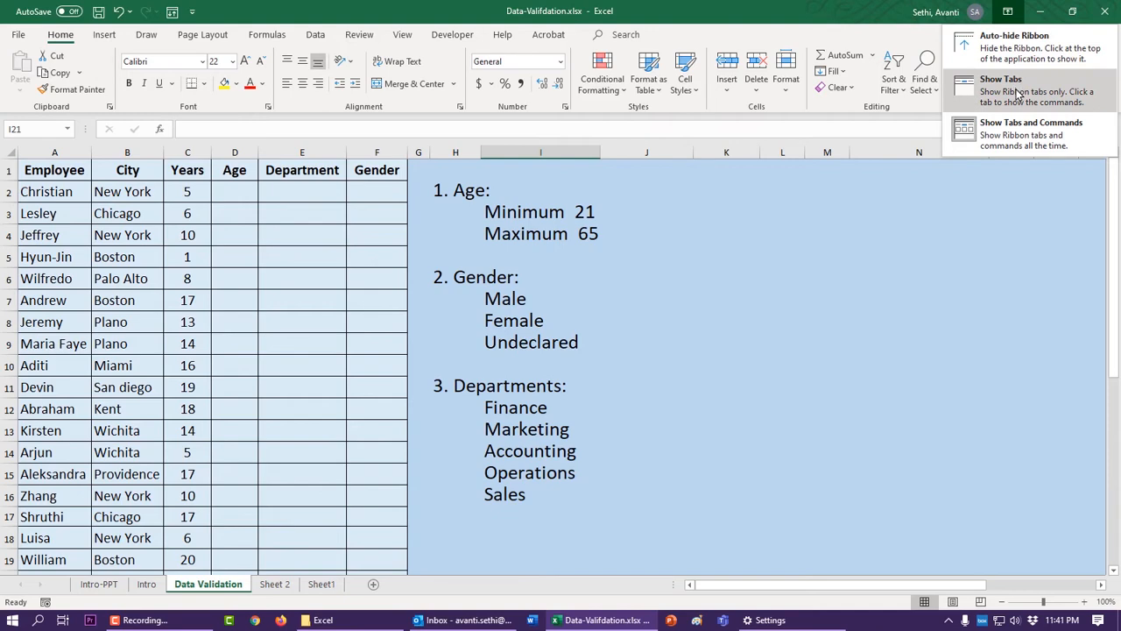
click(1015, 53)
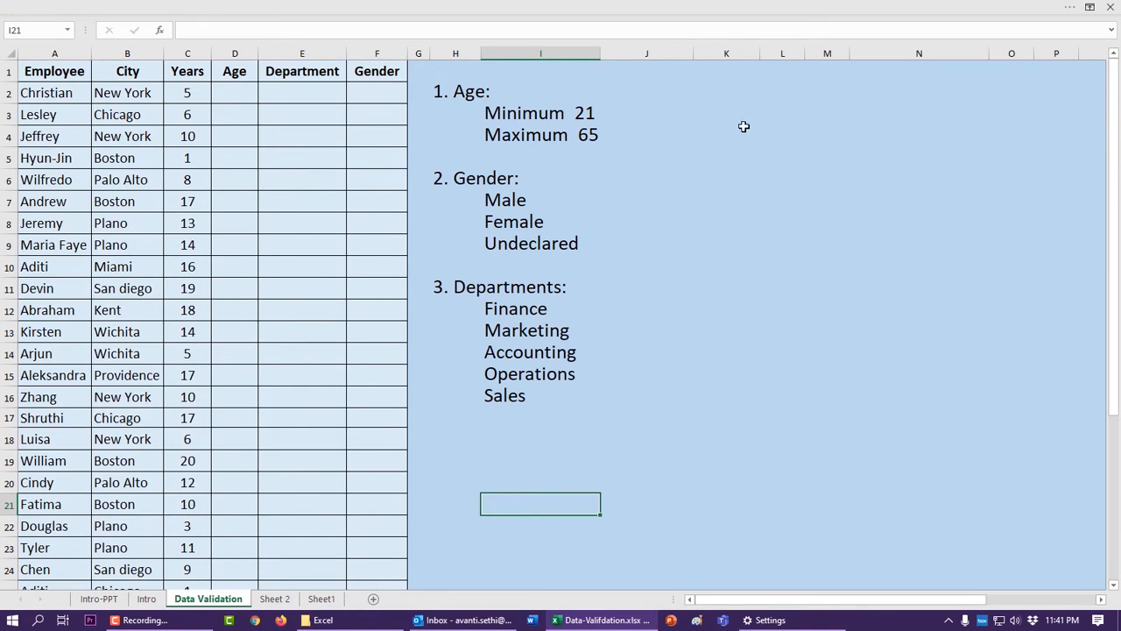
click(839, 5)
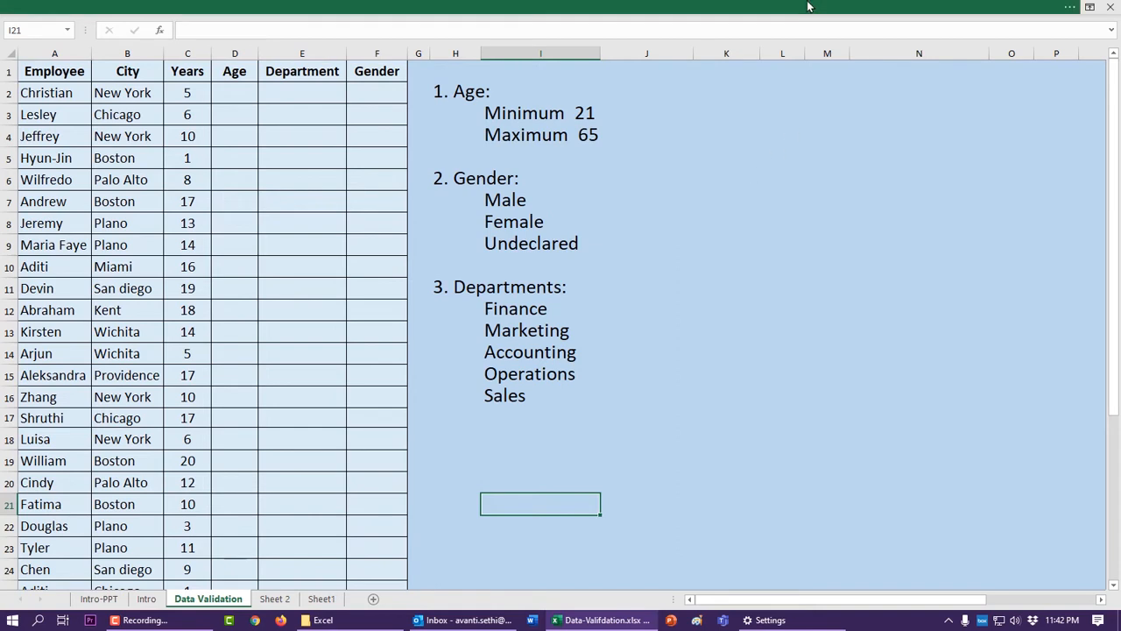
click(806, 7)
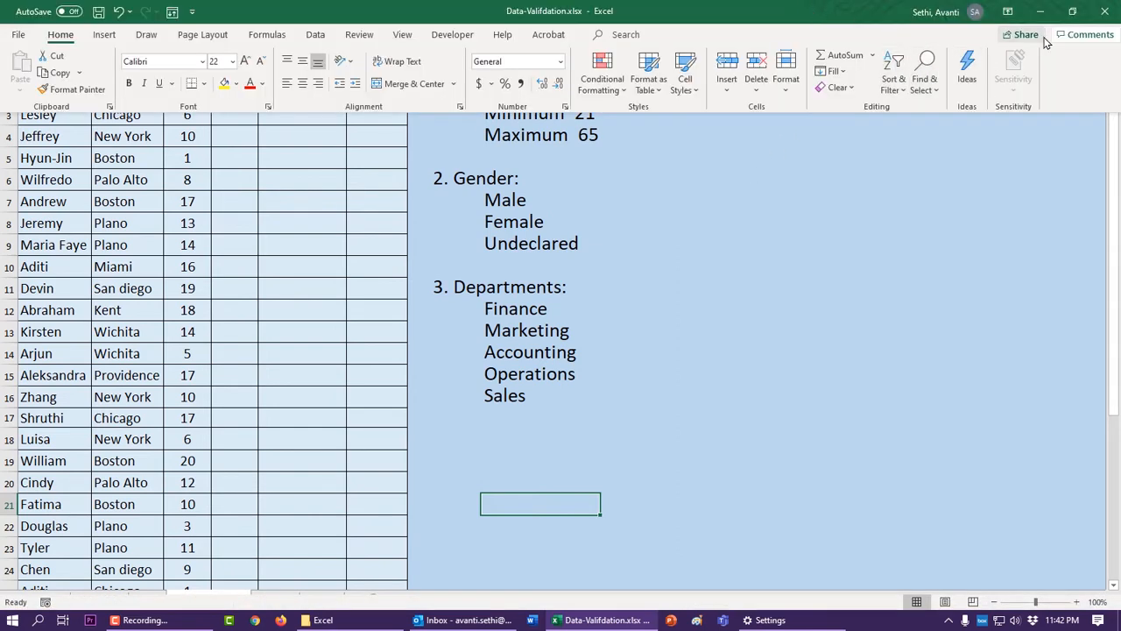
- Set the ribbon to show only its tabs, and briefly expand and collapse the Home commands
click(1009, 13)
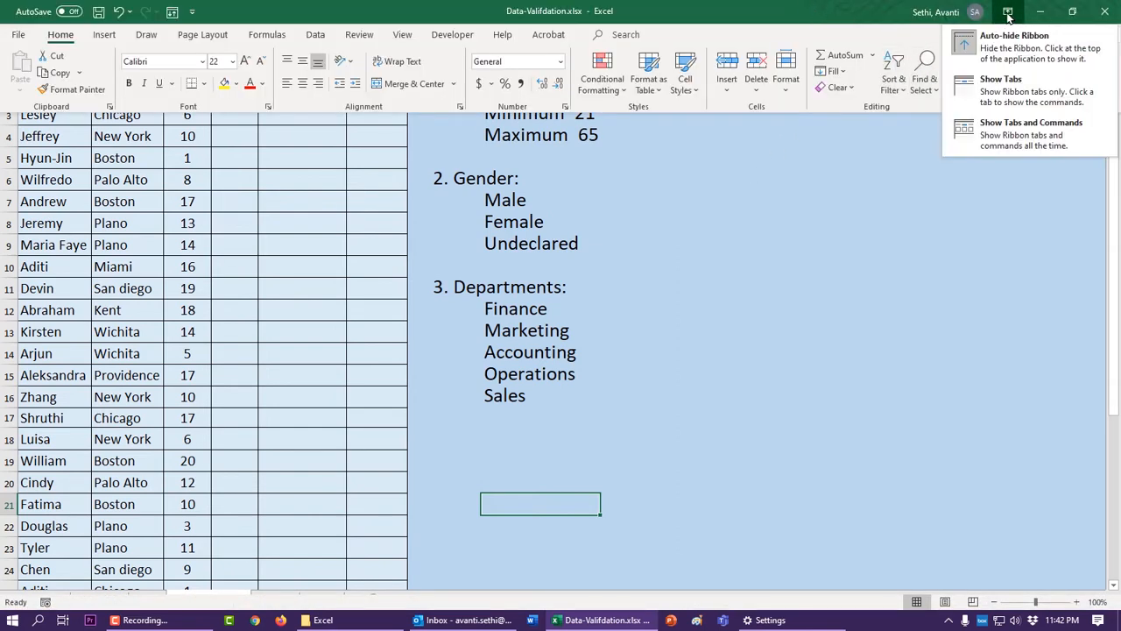
click(1012, 90)
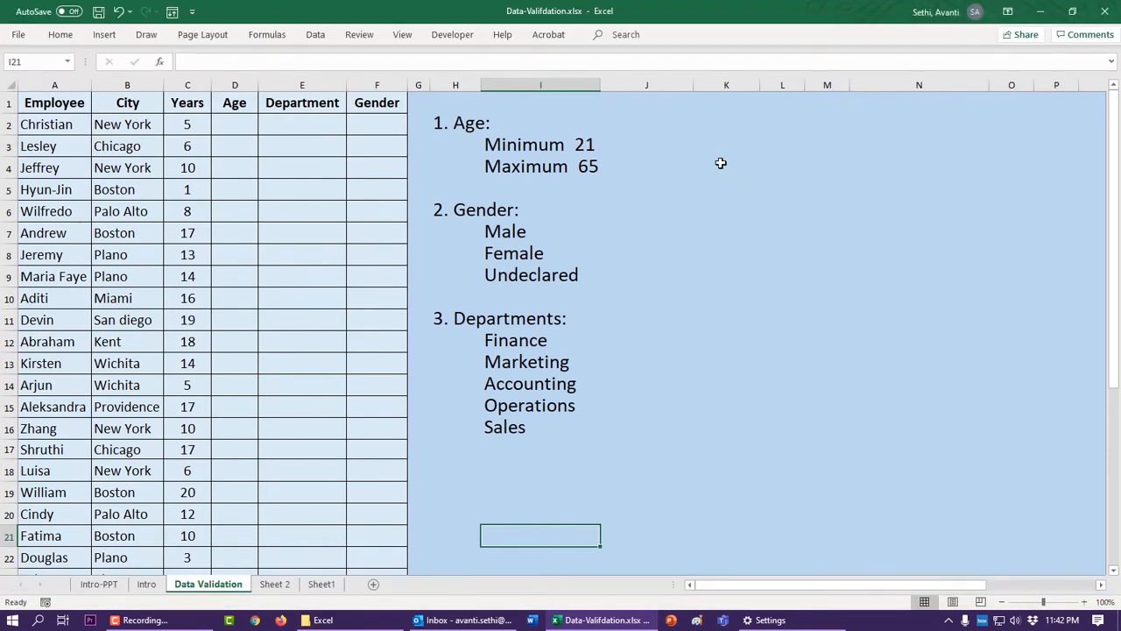
click(58, 35)
click(58, 35)
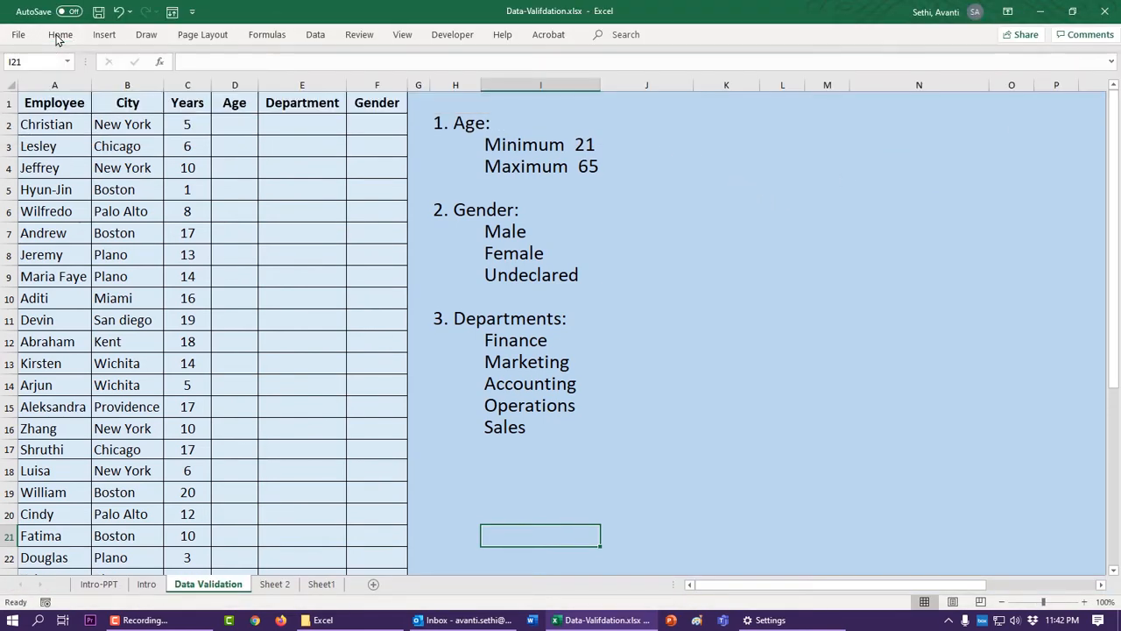
click(730, 174)
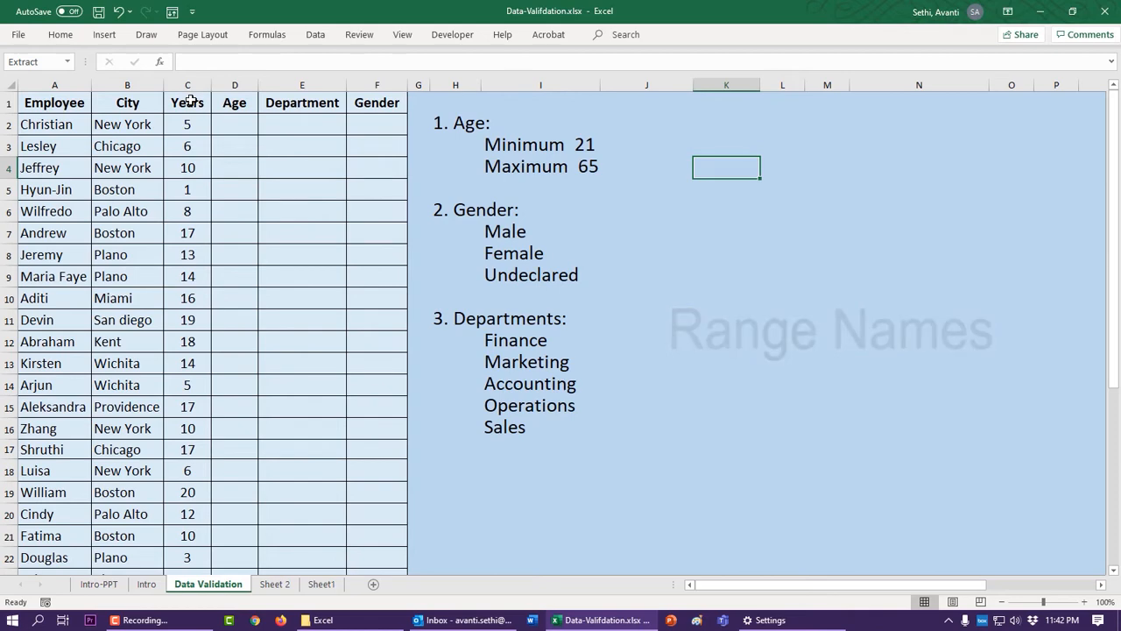
- Define the workbook-level name Nyears for the Years column, cells C1:C34, on the Data Validation sheet
drag(193, 101, 195, 516)
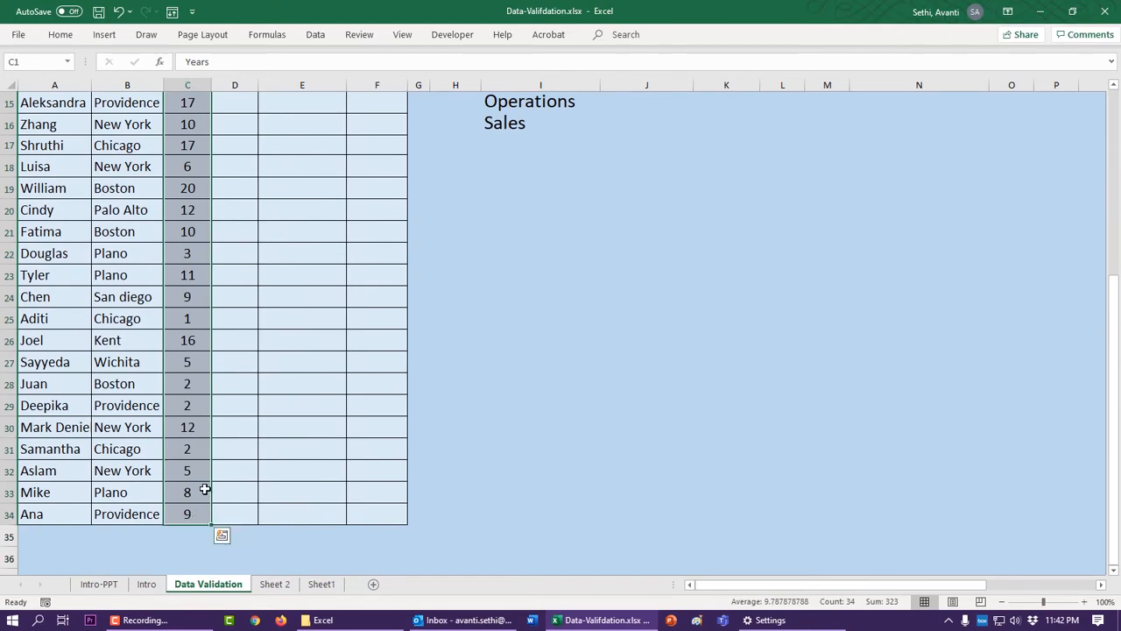
right_click(183, 457)
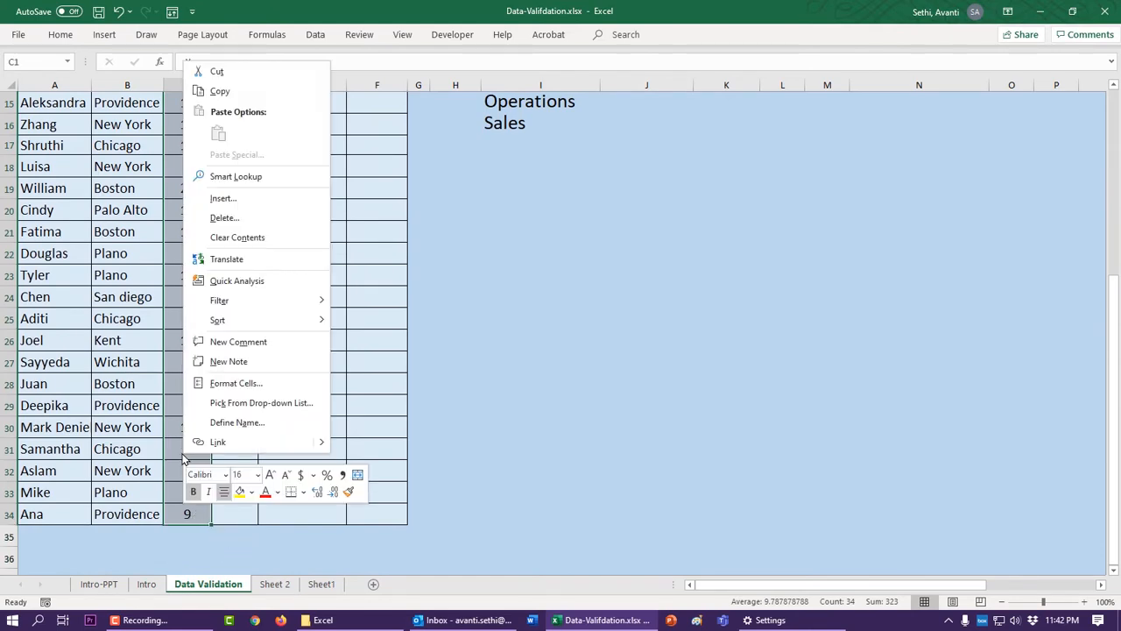
click(235, 424)
drag(201, 344, 774, 252)
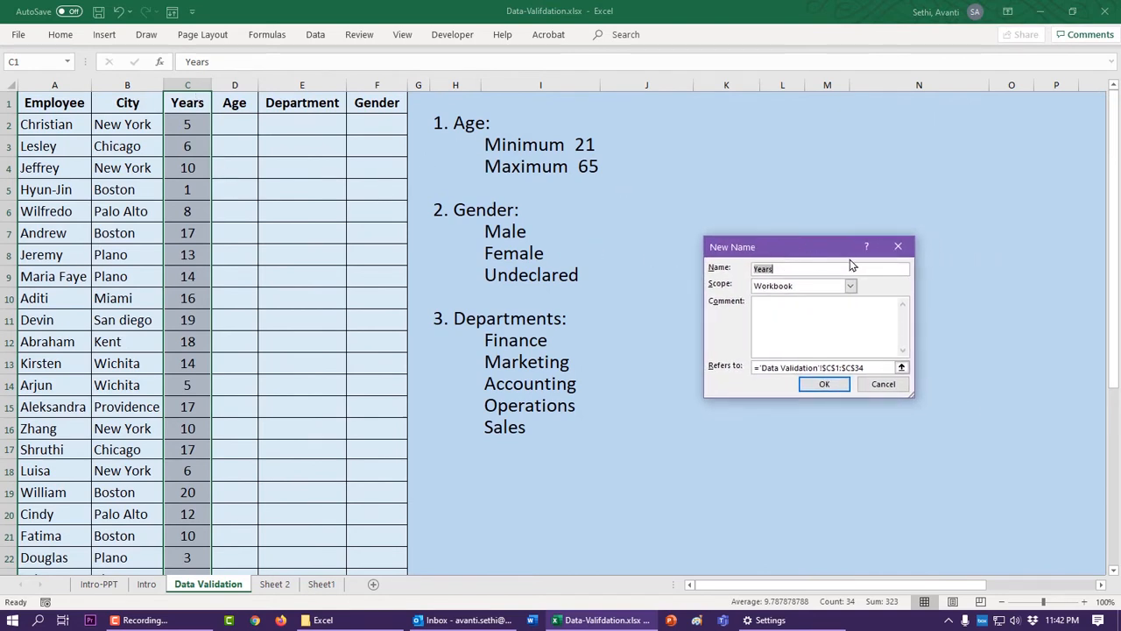
click(793, 269)
key(BackSpace)
key(BackSpace)
key(BackSpace)
key(BackSpace)
key(BackSpace)
text(Nyears)
click(839, 383)
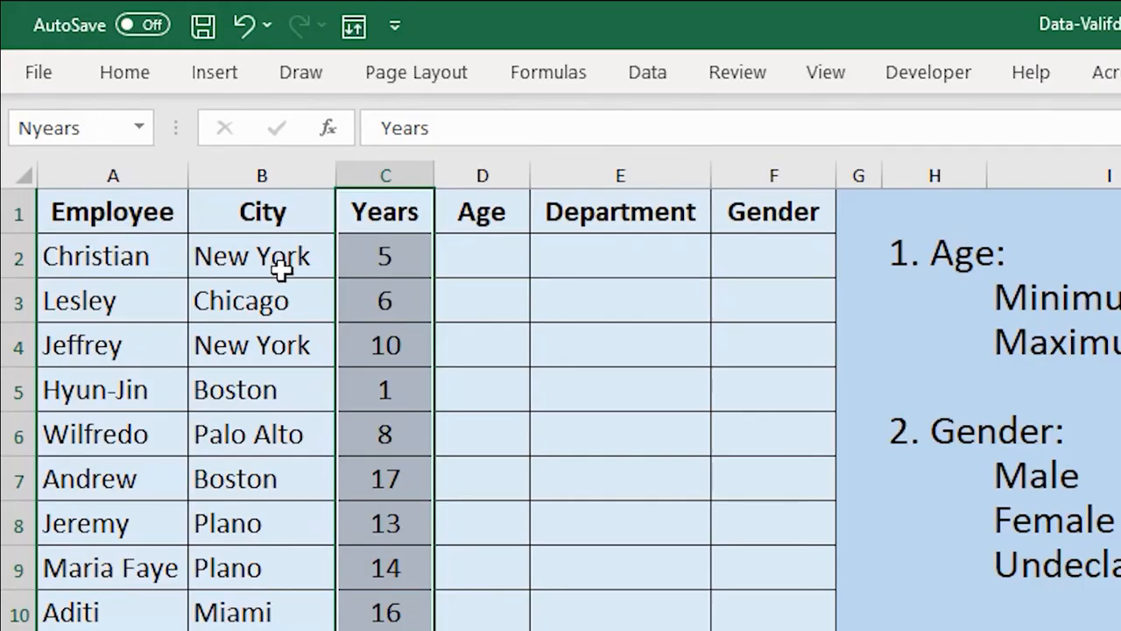
- Select the single cell C3 and the full Years range C1:C34 to compare which name or reference each shows
click(405, 298)
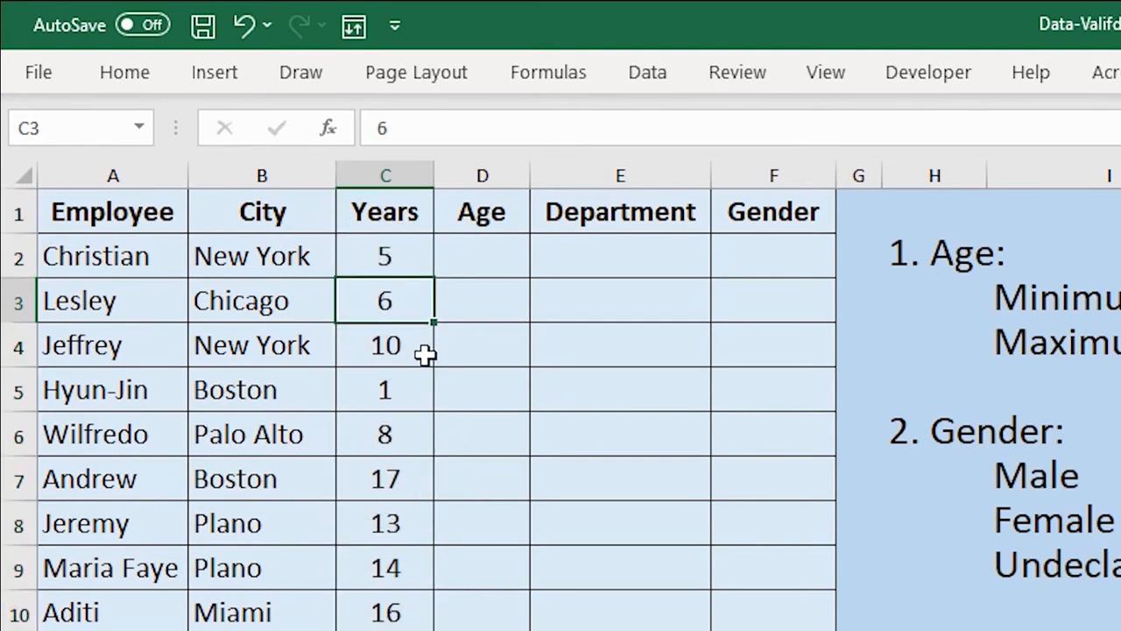
drag(395, 210, 412, 626)
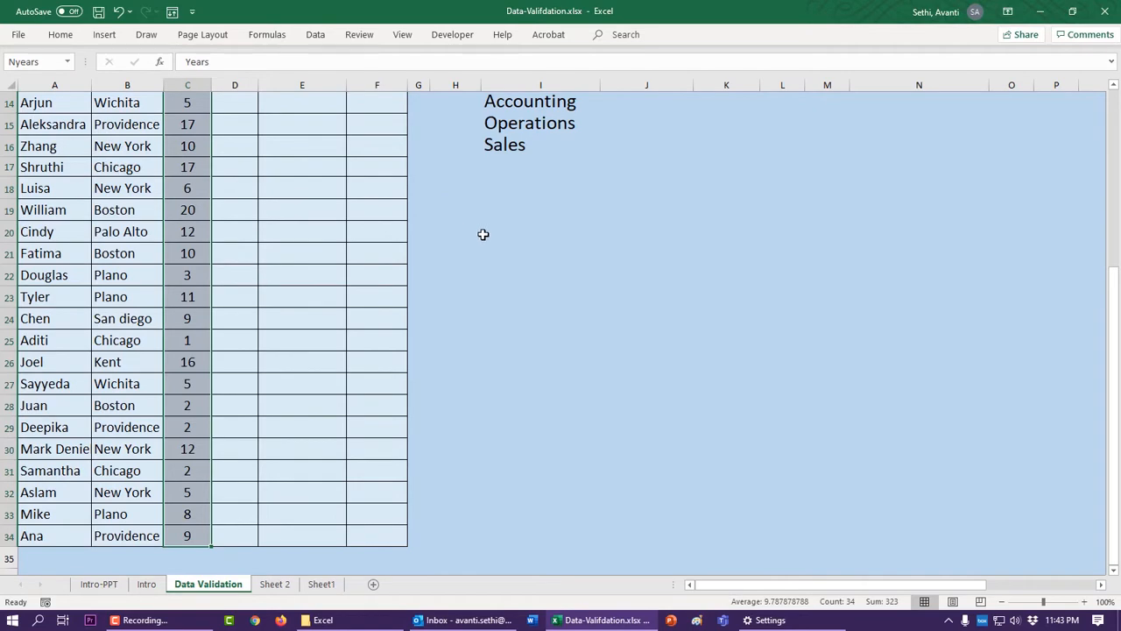
click(482, 234)
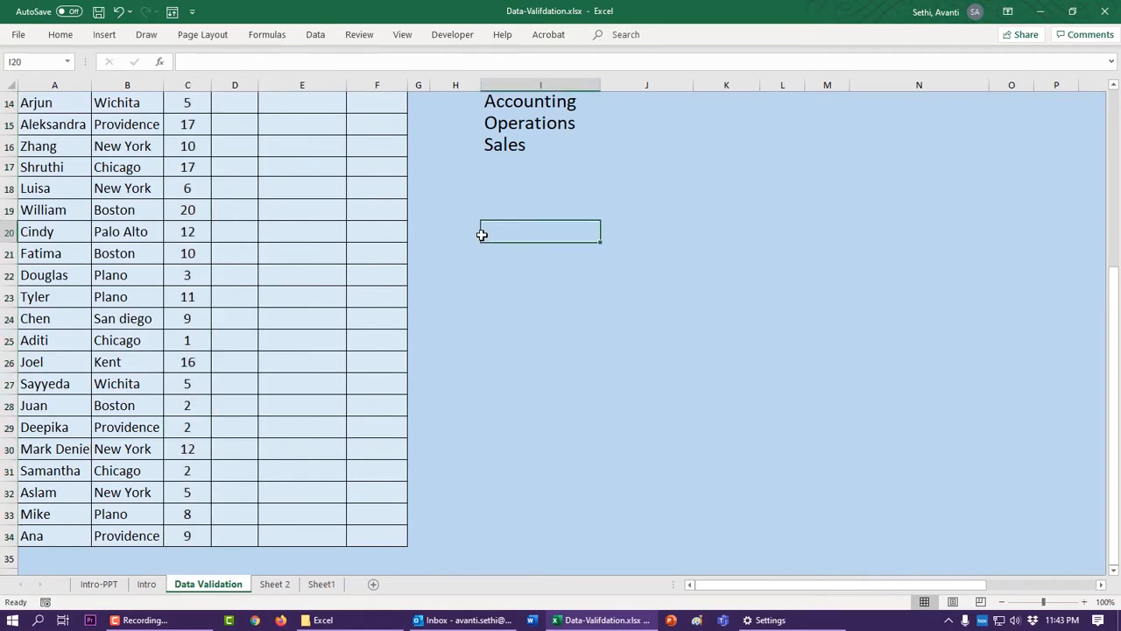
scroll(653, 287, up, 4)
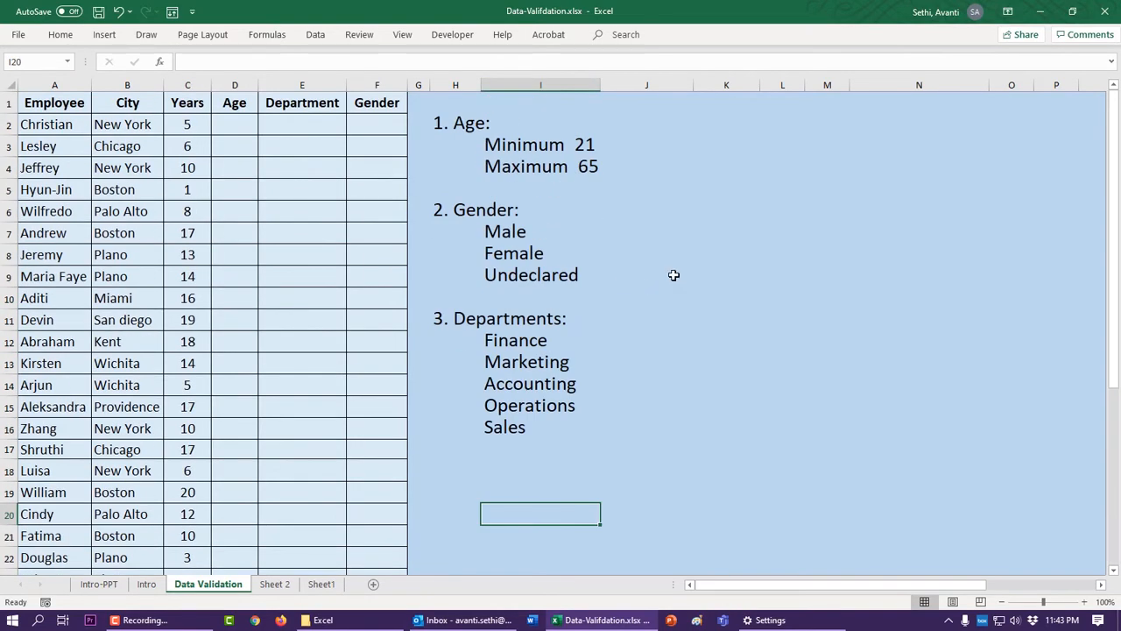
- Enter the formula =MIN(Nyears) in cell K10 of the Data Validation sheet and review it
click(750, 306)
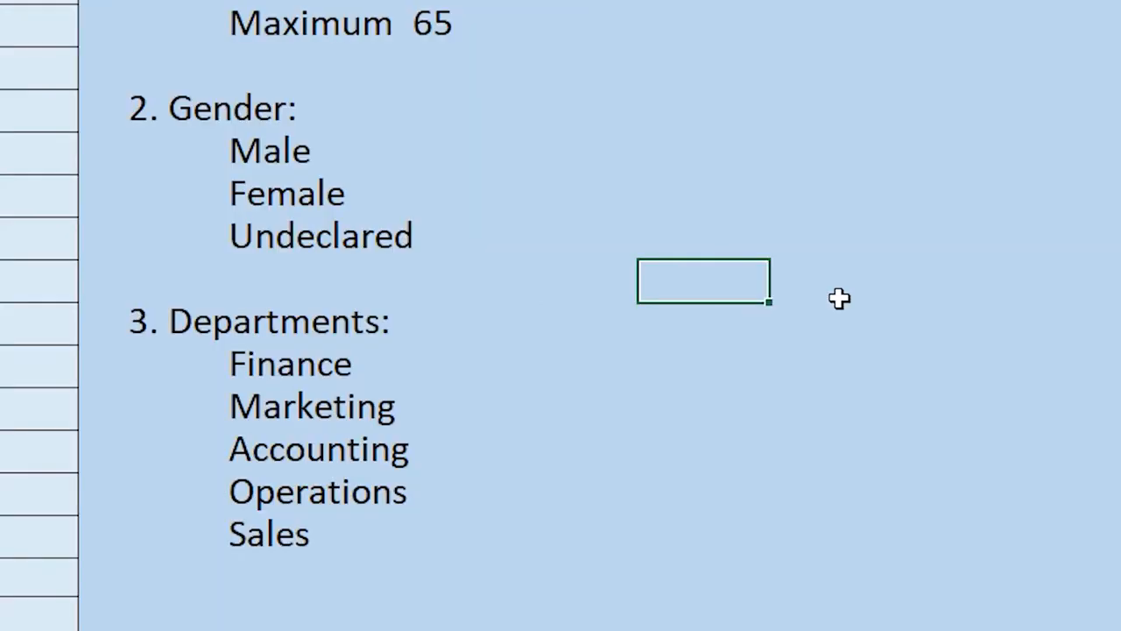
text(=min(ny)
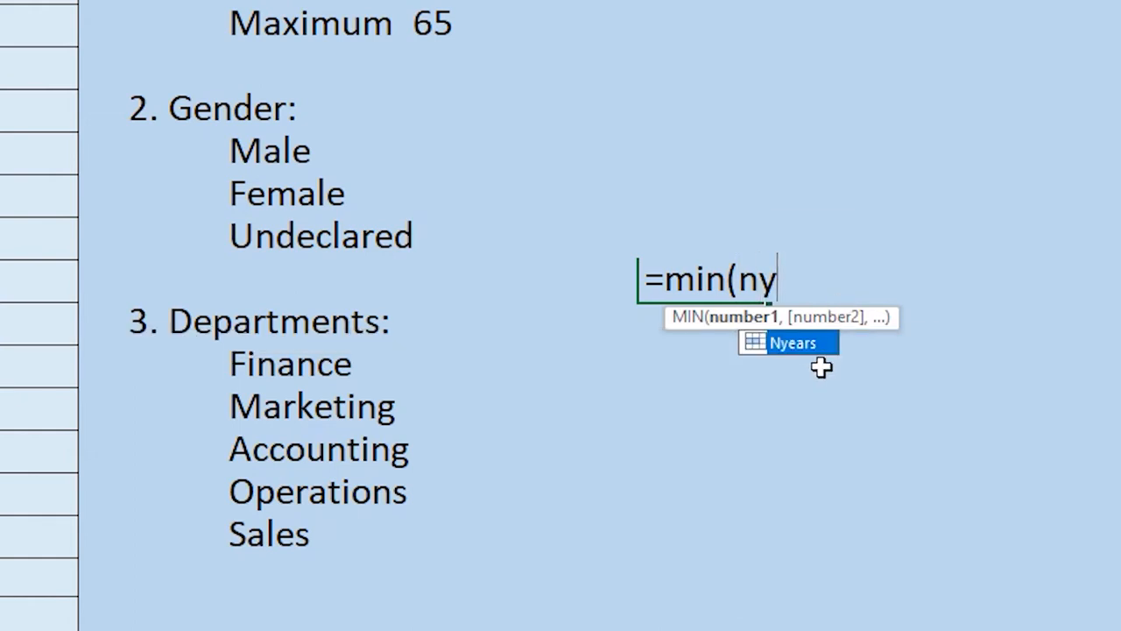
double_click(799, 349)
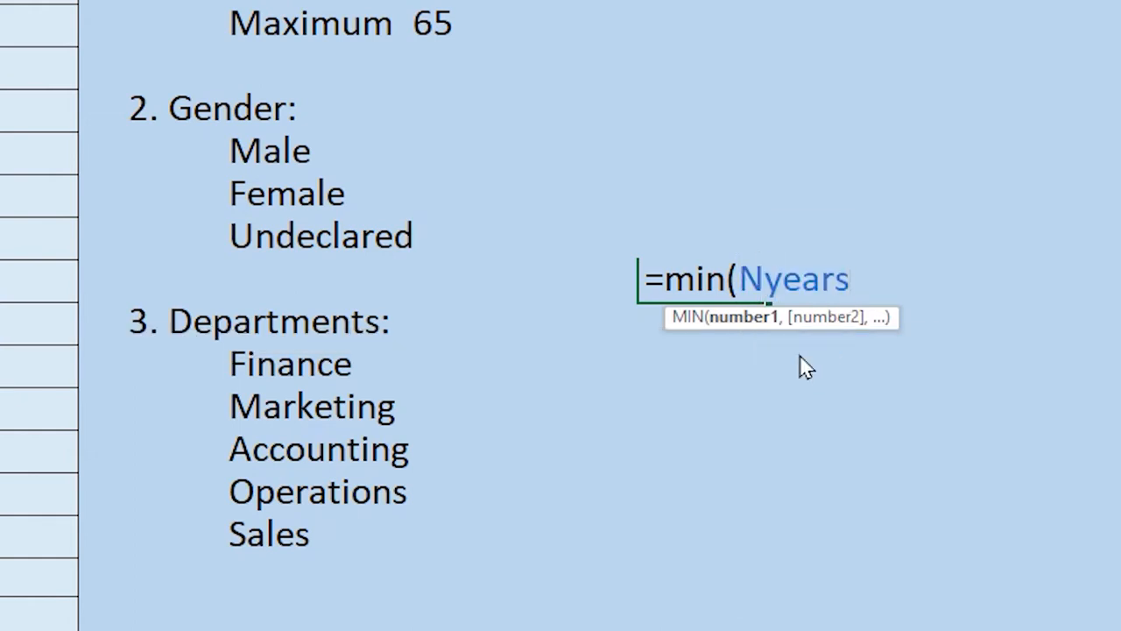
text())
key(Return)
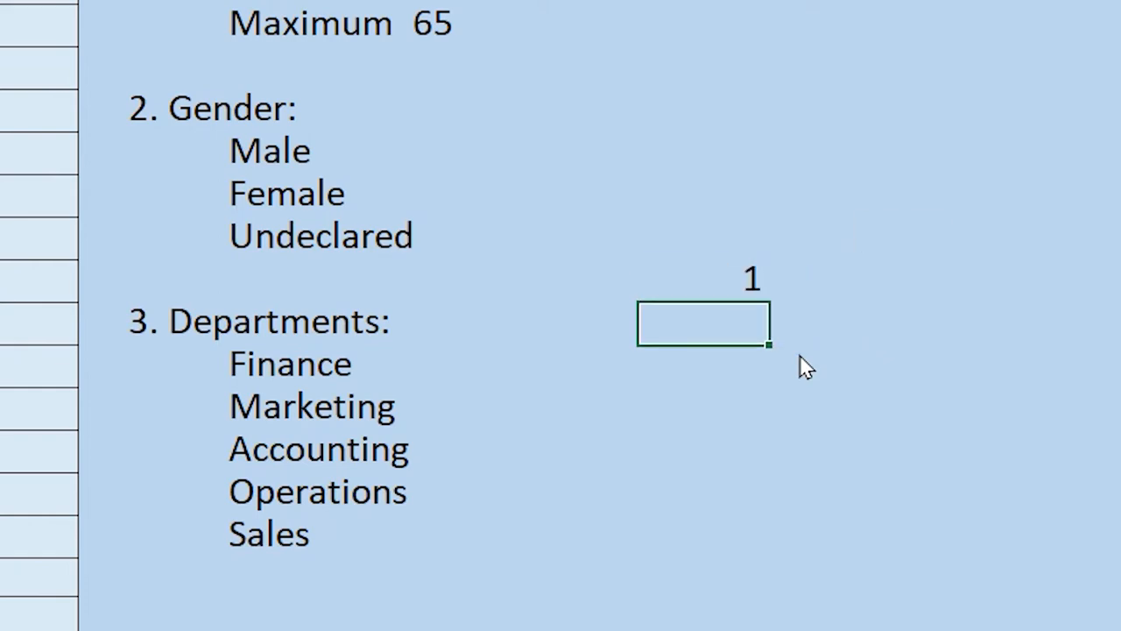
click(717, 276)
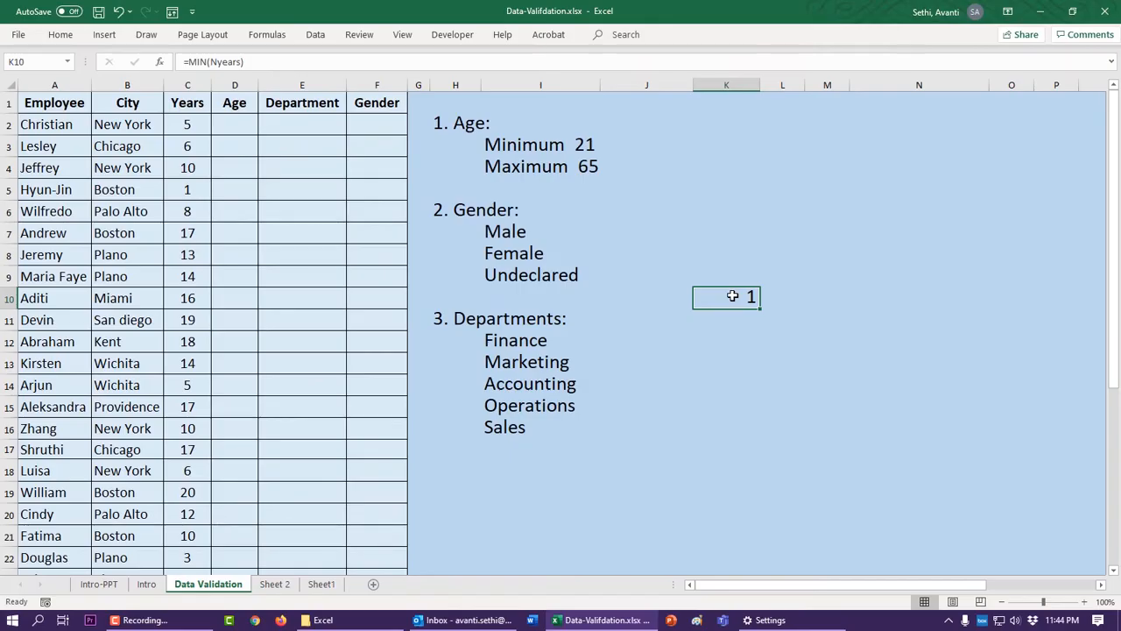
- Enter the formula =SUM(Nyears) in cell I6 of Sheet 2 and review it
click(275, 585)
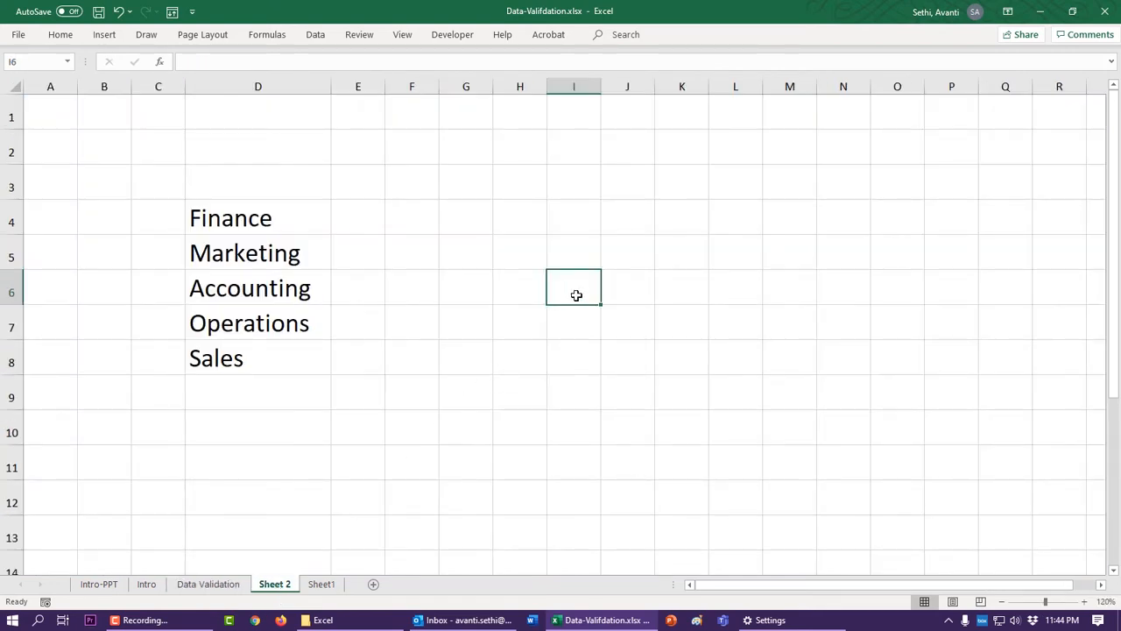
text(=sum)
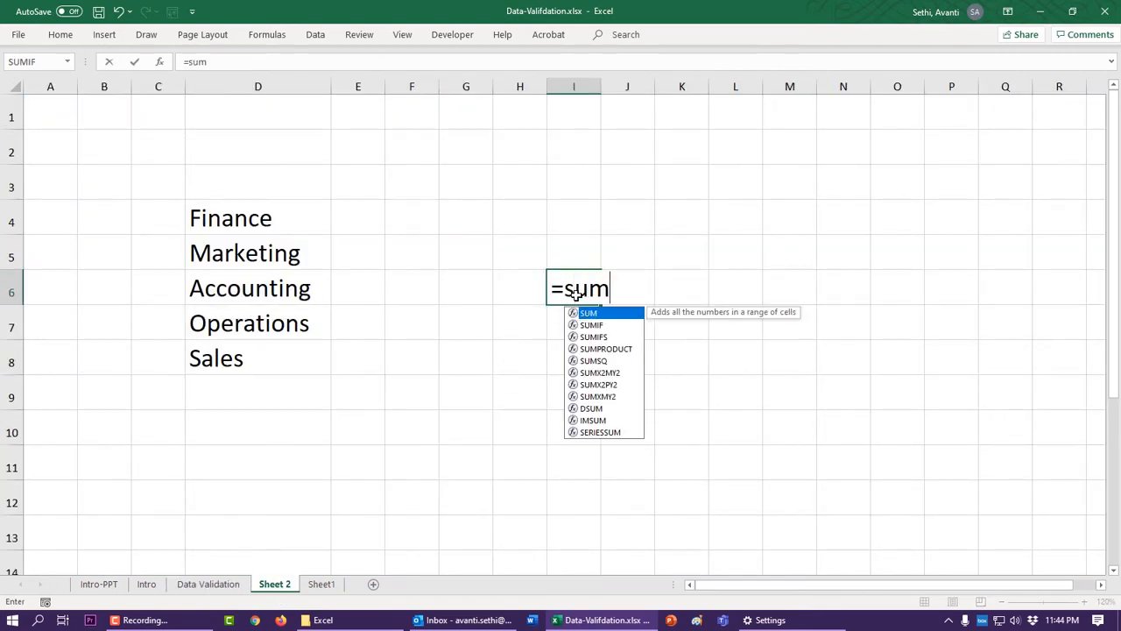
text((Nyears)
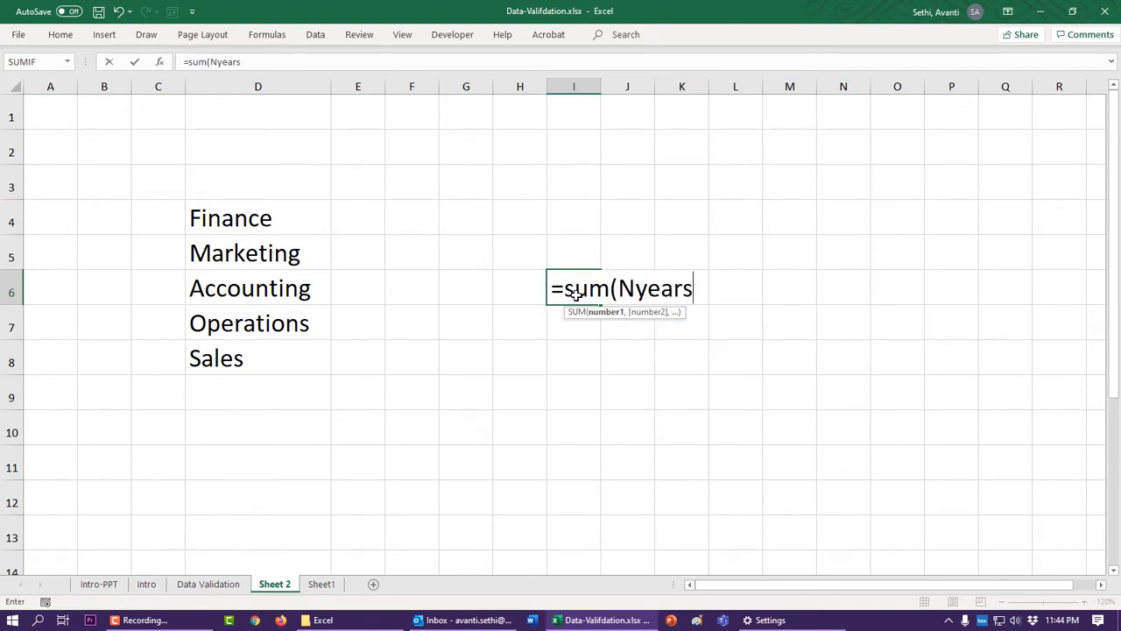
text())
key(Return)
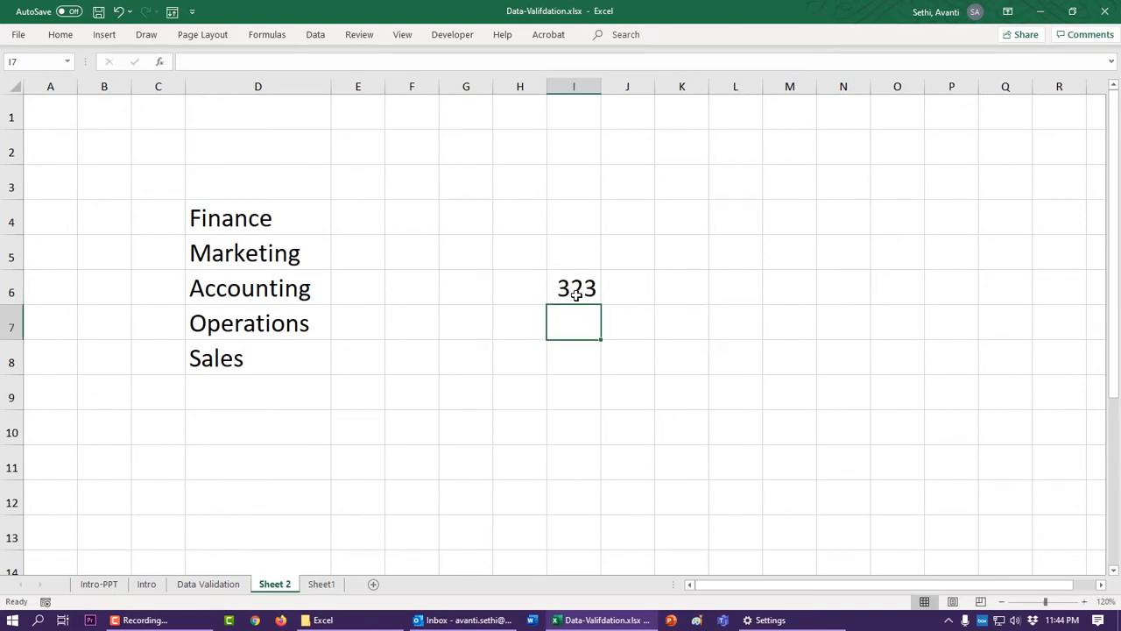
click(587, 293)
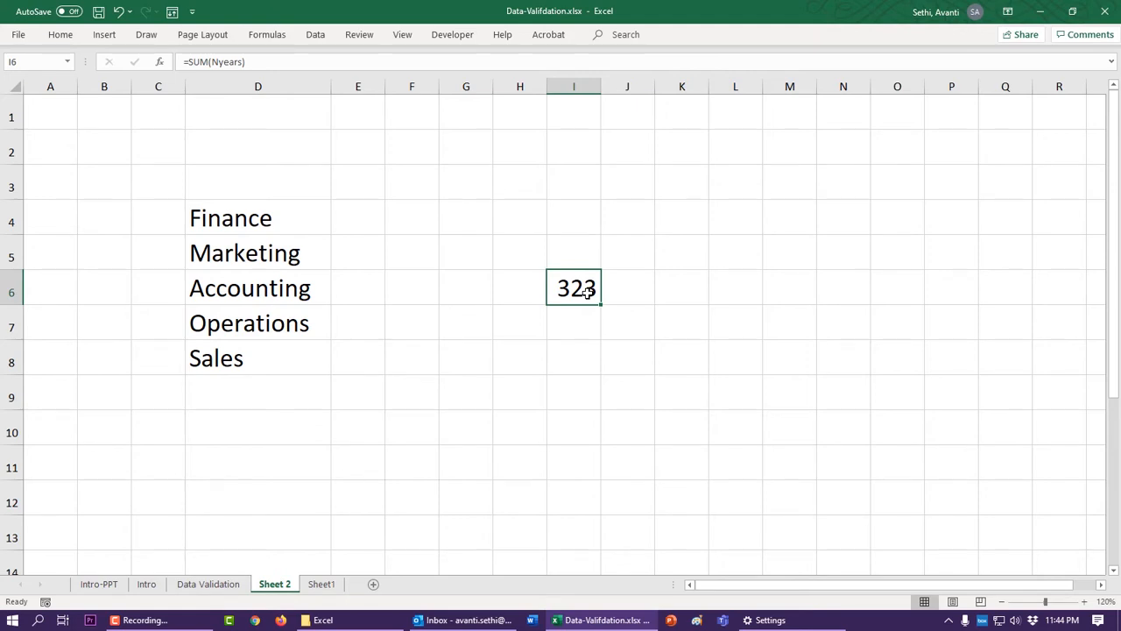
click(668, 284)
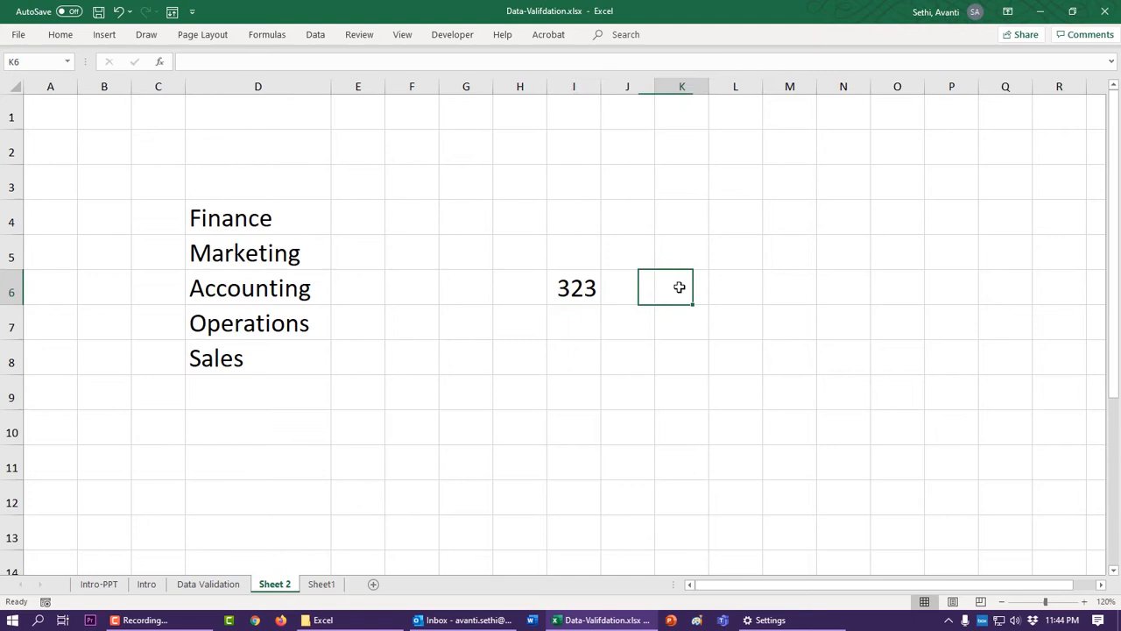
click(593, 285)
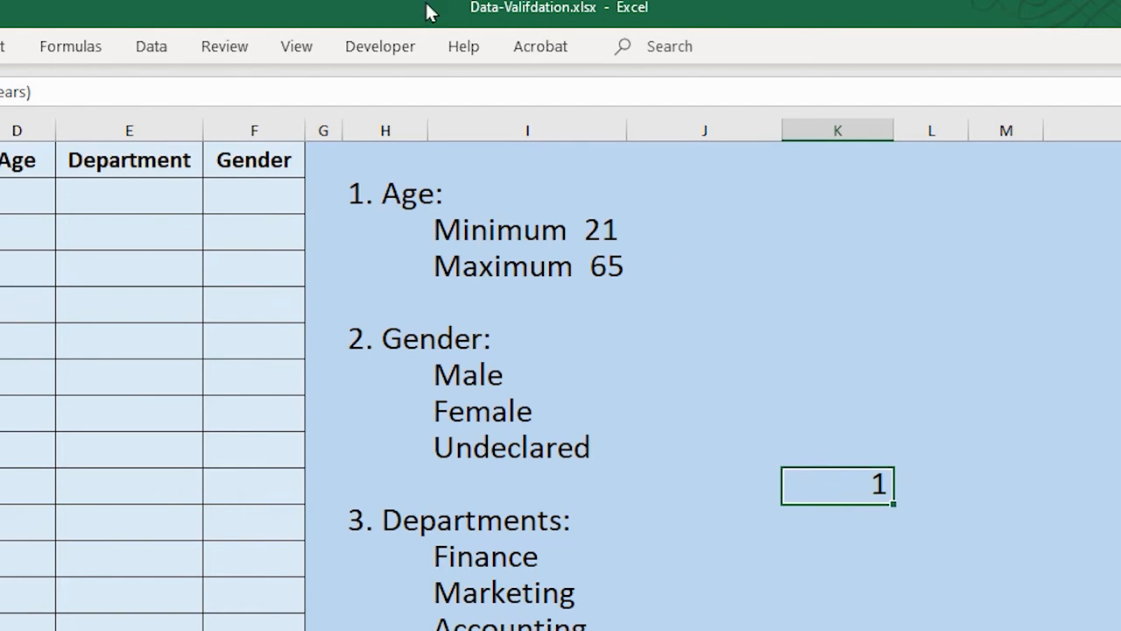
- Delete the defined name Extract from the workbook's list of names
click(74, 48)
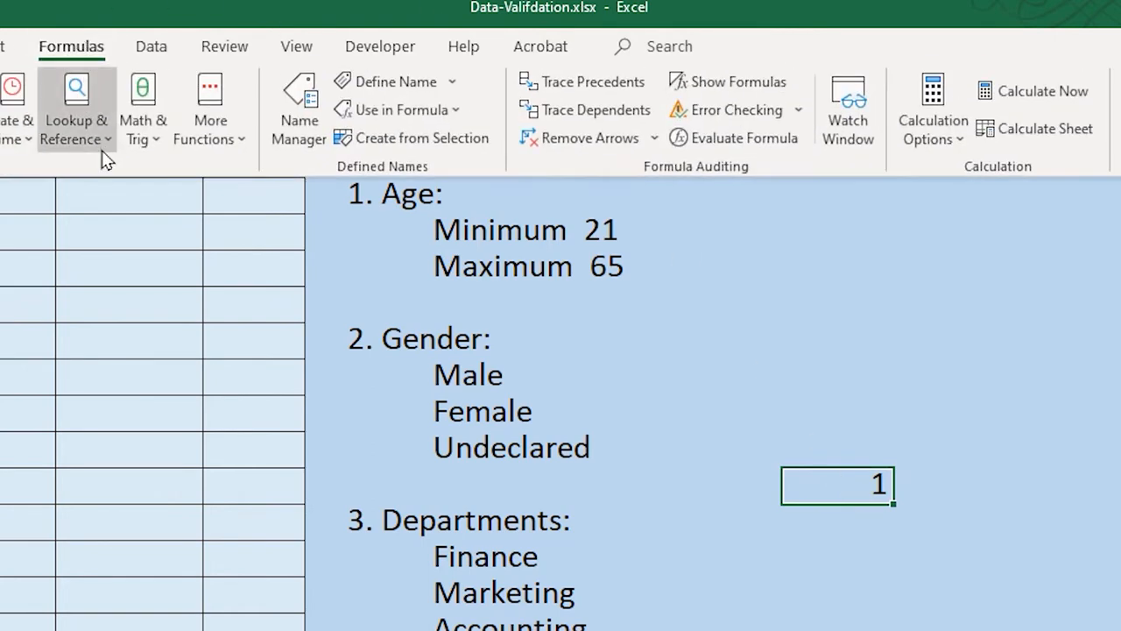
click(289, 146)
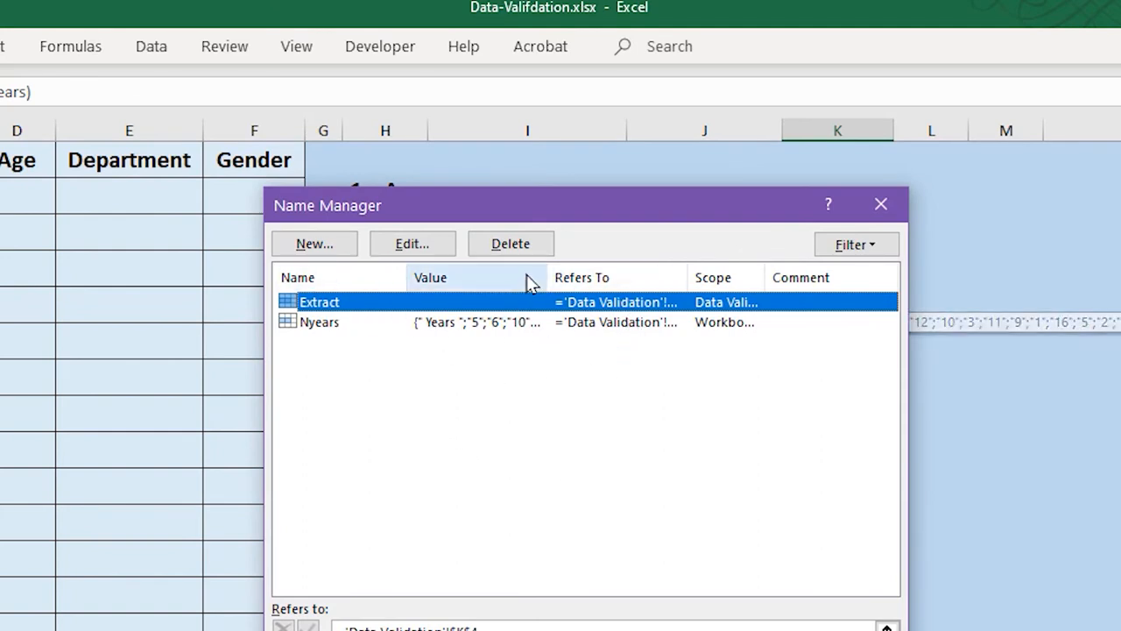
click(530, 246)
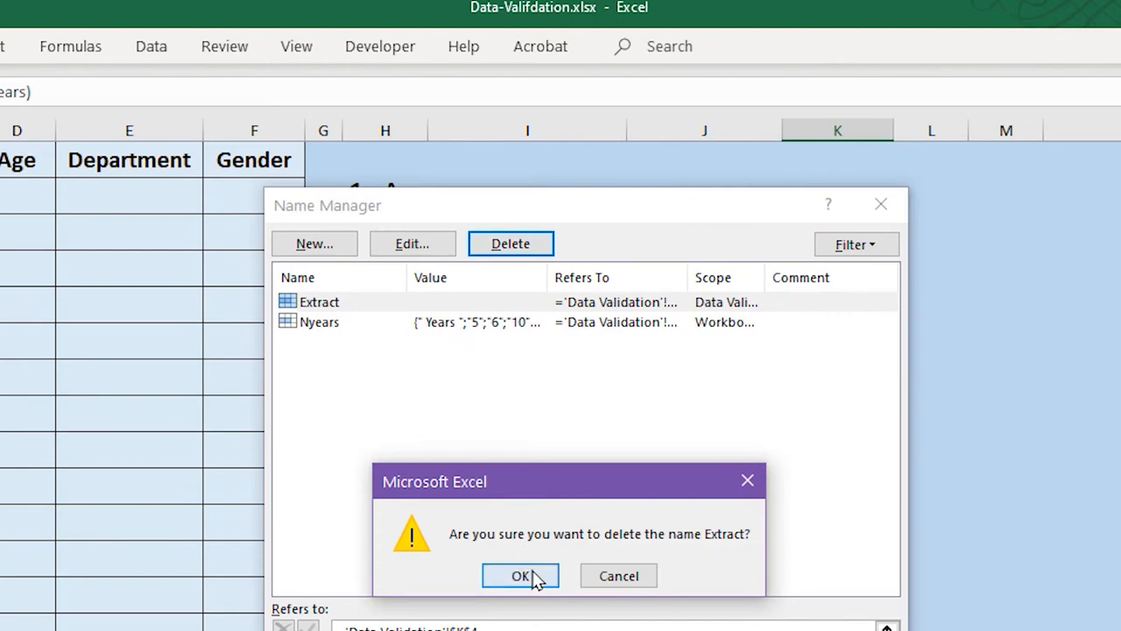
click(530, 577)
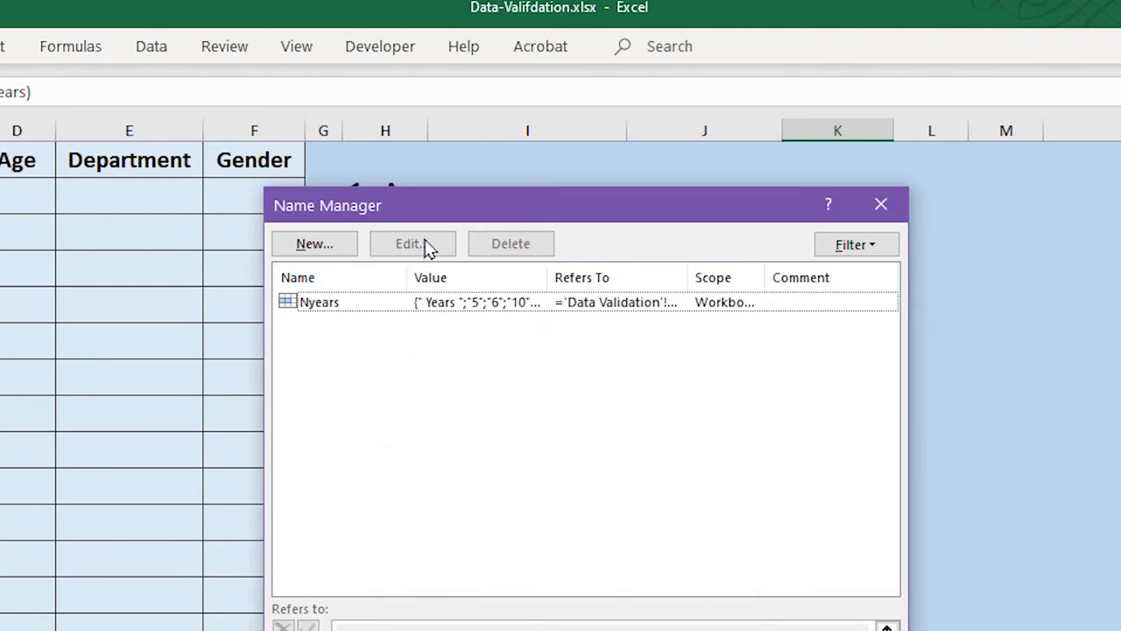
- Open the definition of the name Nyears to review its cell reference, and close it without changes
click(403, 304)
click(428, 248)
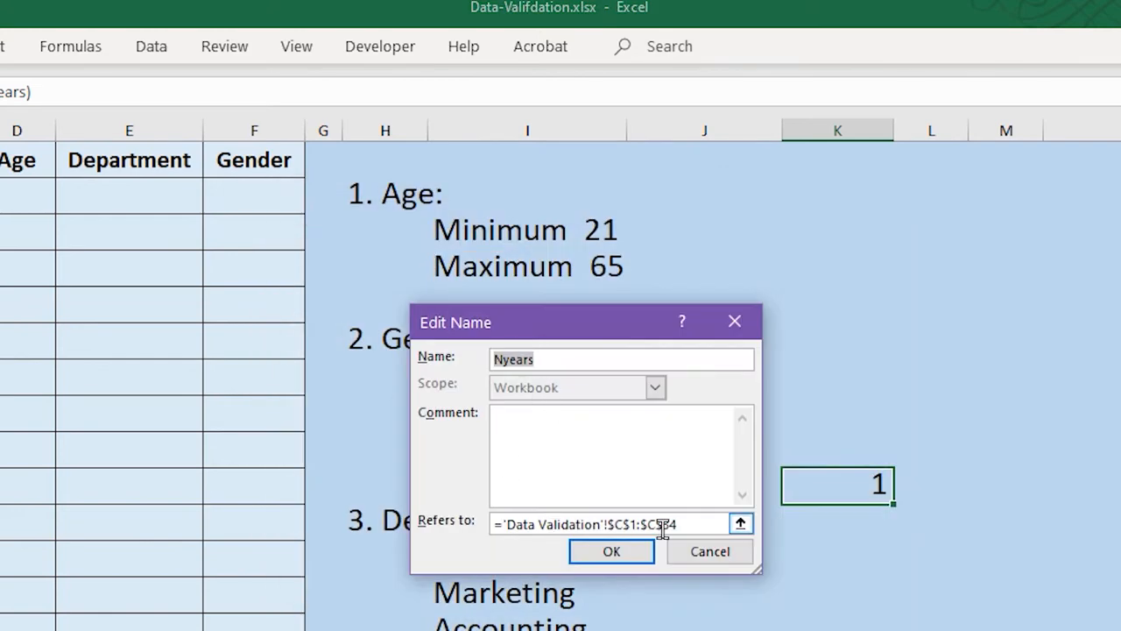
click(736, 547)
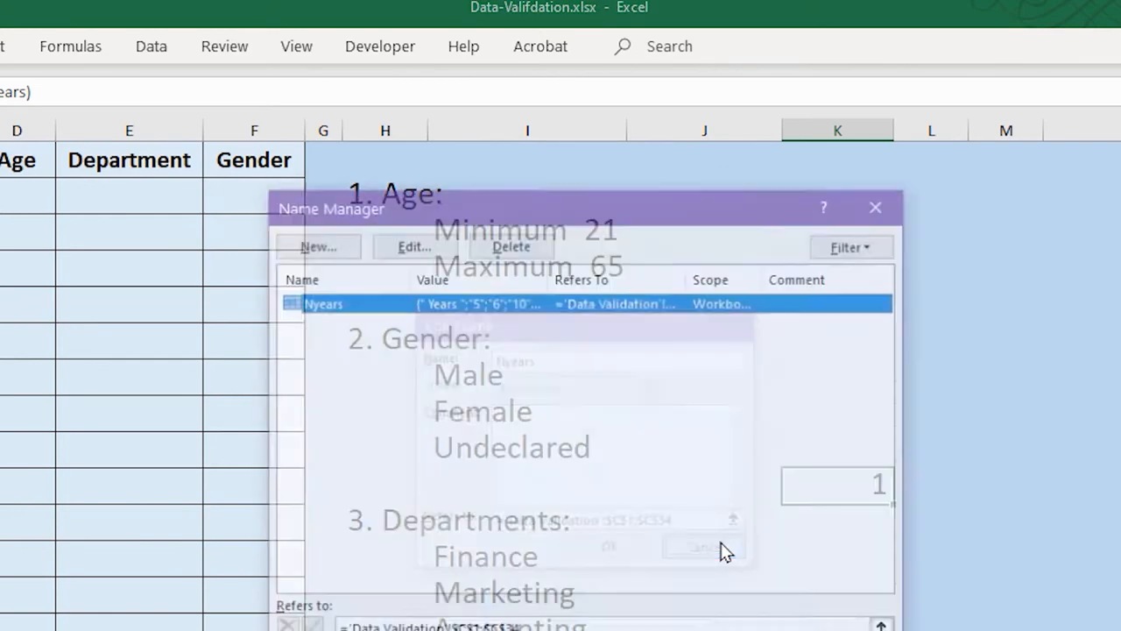
- Delete the defined name Nyears from the workbook and clear the formula in cell K10
click(519, 248)
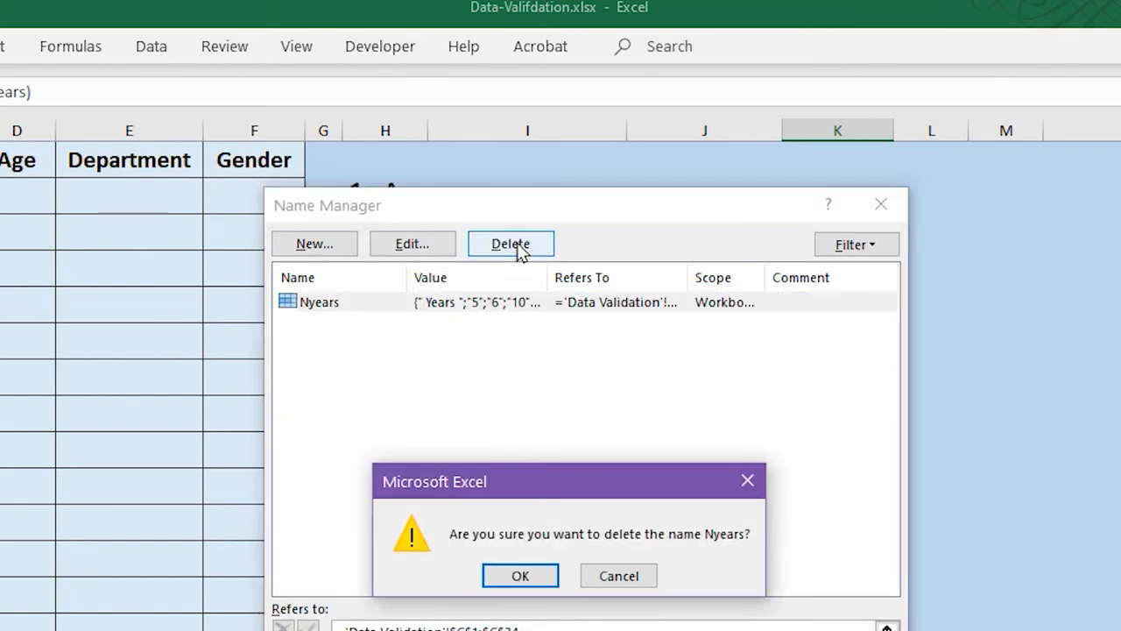
click(536, 578)
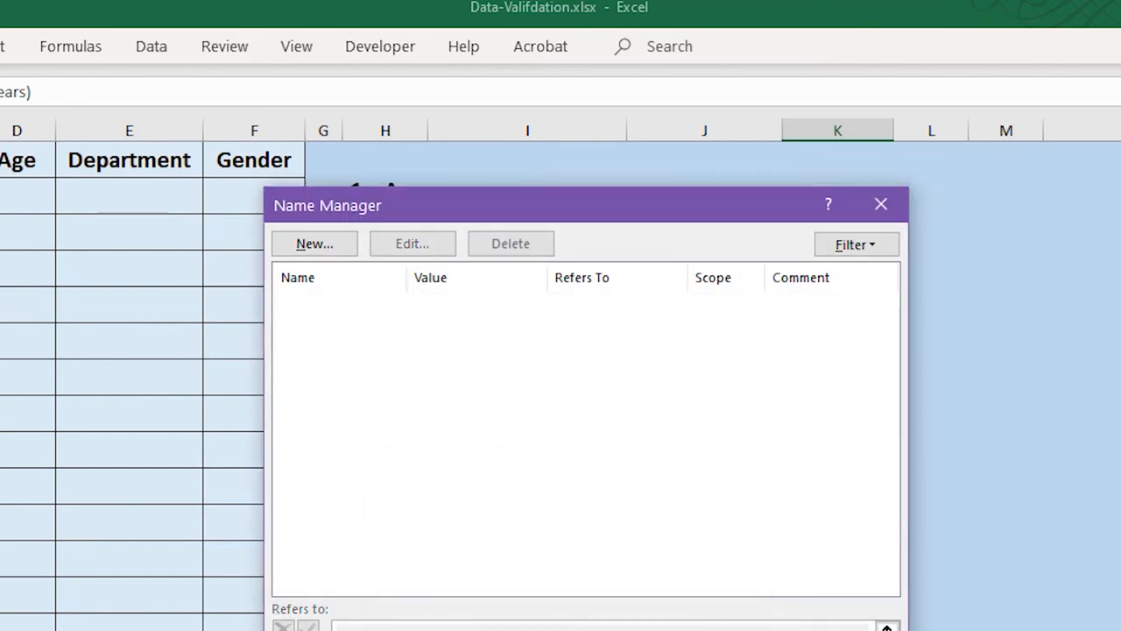
click(857, 630)
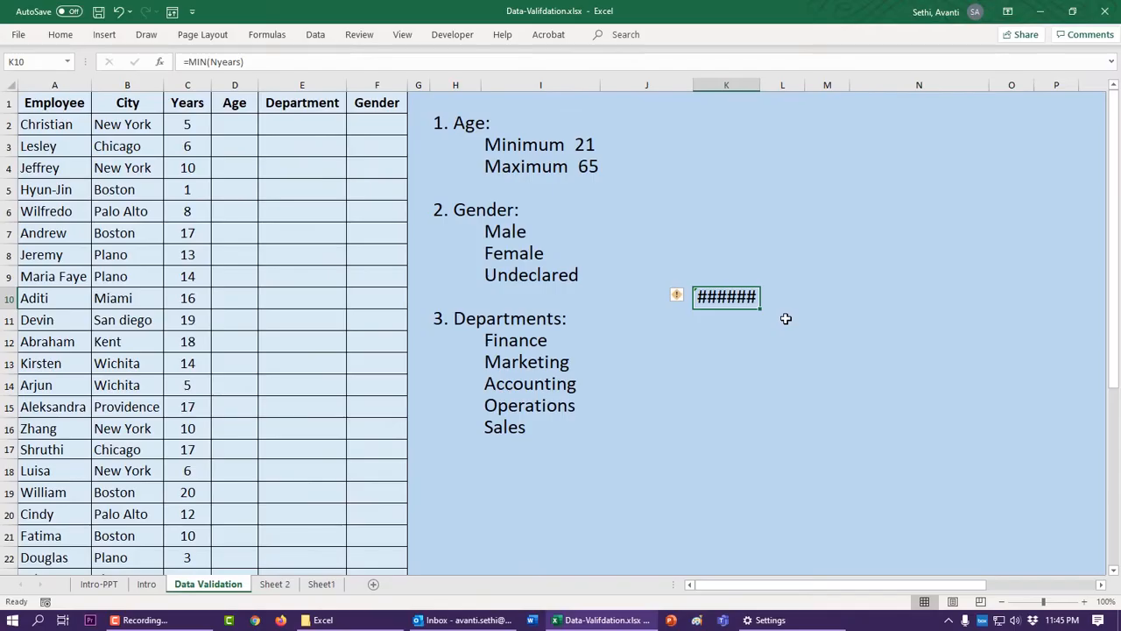
key(Delete)
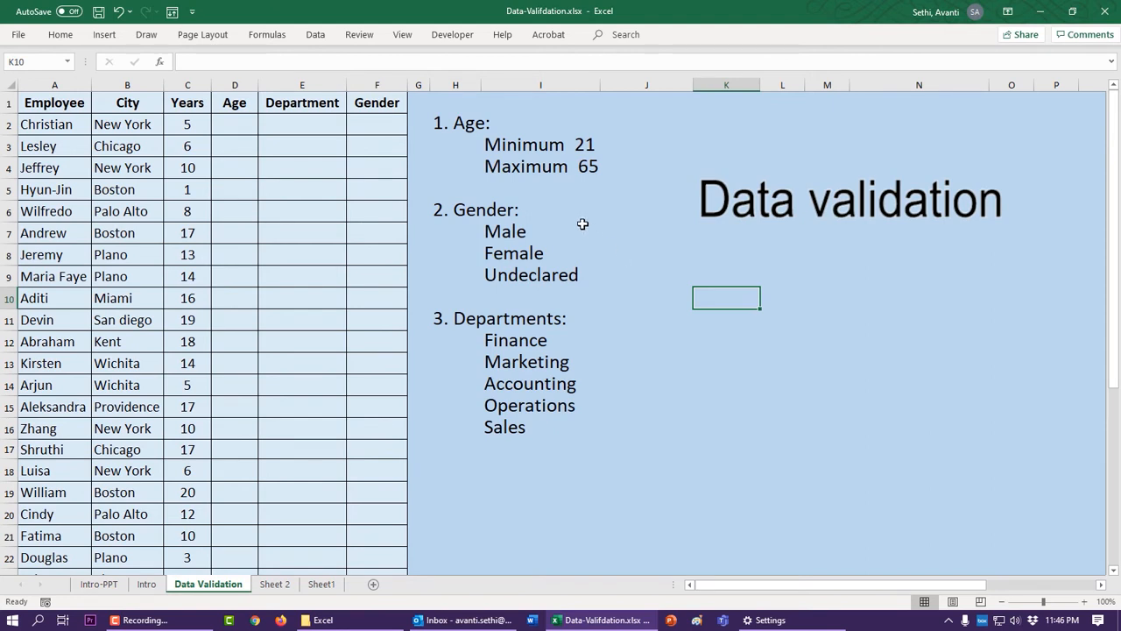
click(248, 120)
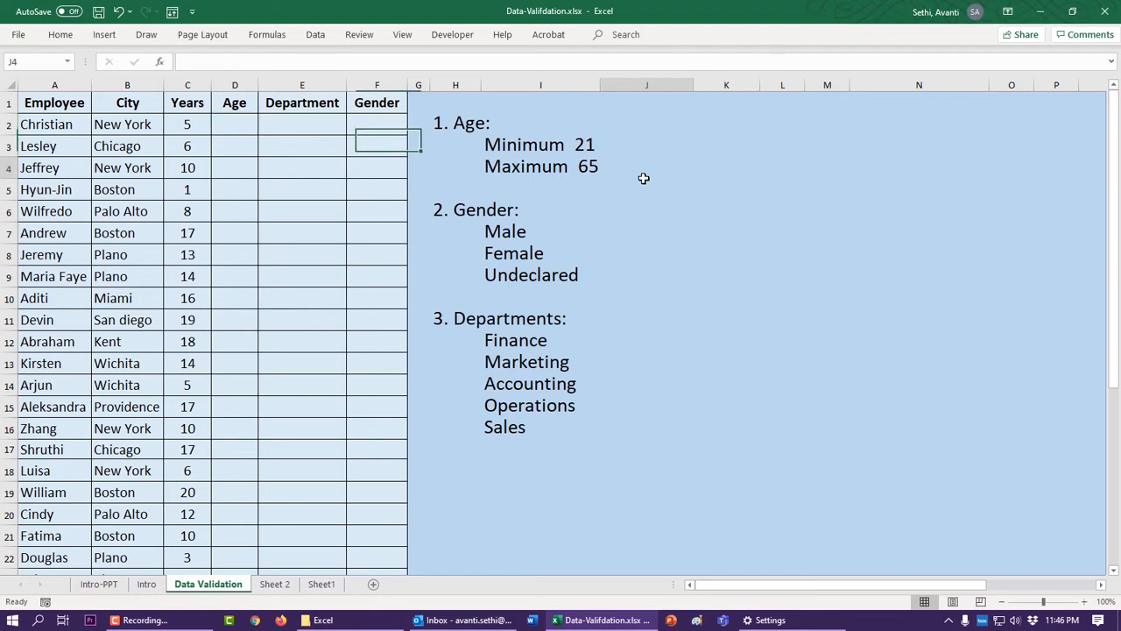
click(644, 175)
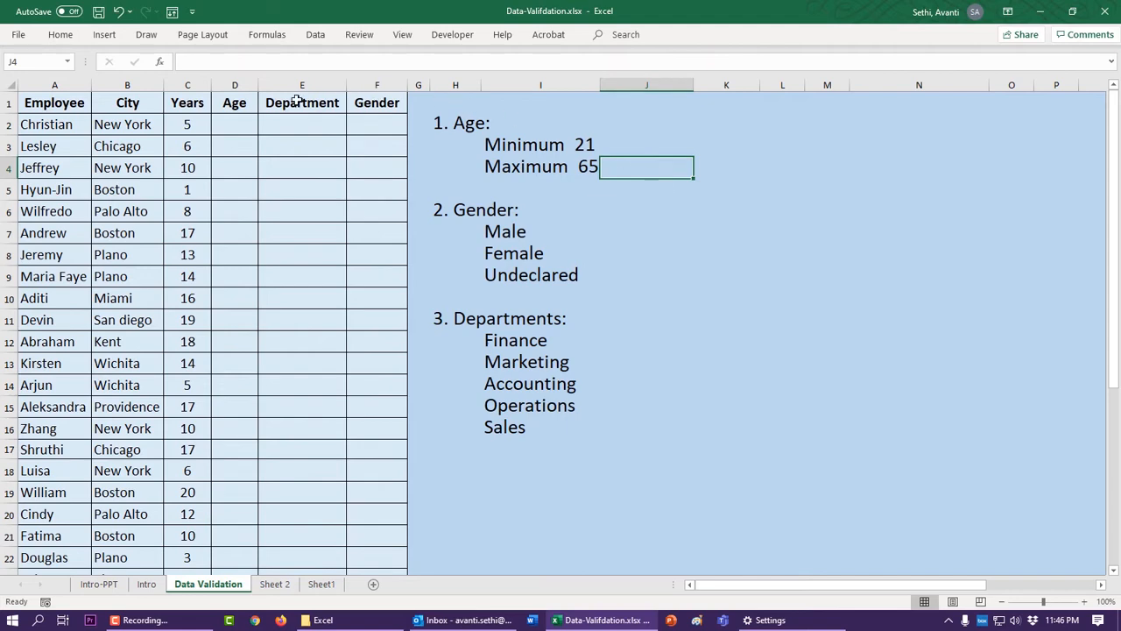
- Set a data validation rule on the employee cells of the Age column that allows only whole numbers between 21 and 65
drag(233, 120, 238, 621)
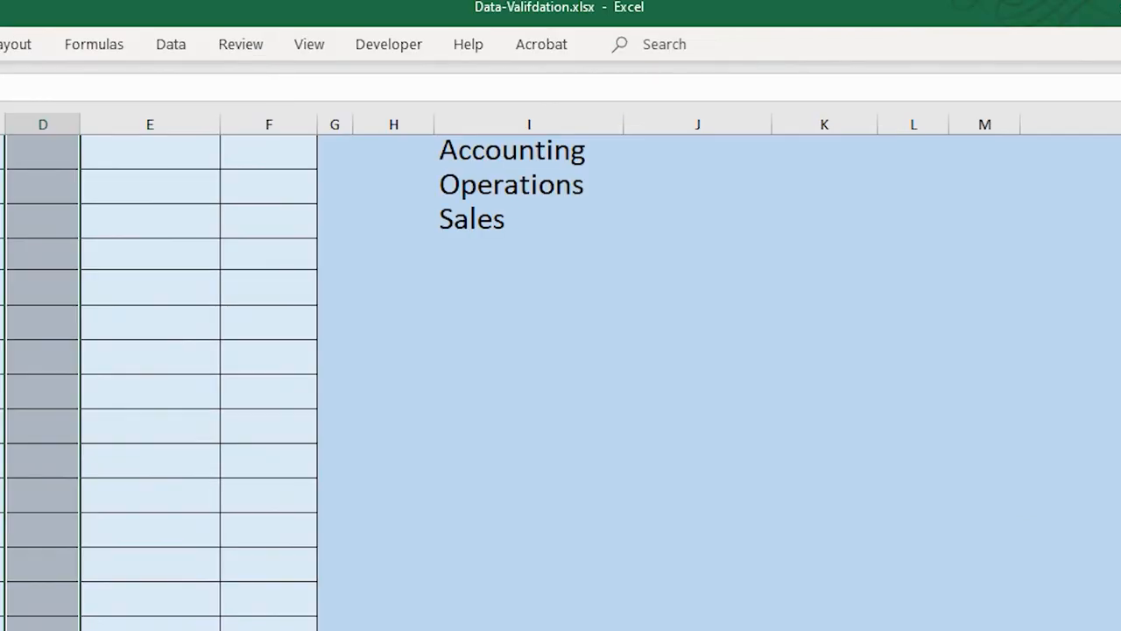
click(172, 44)
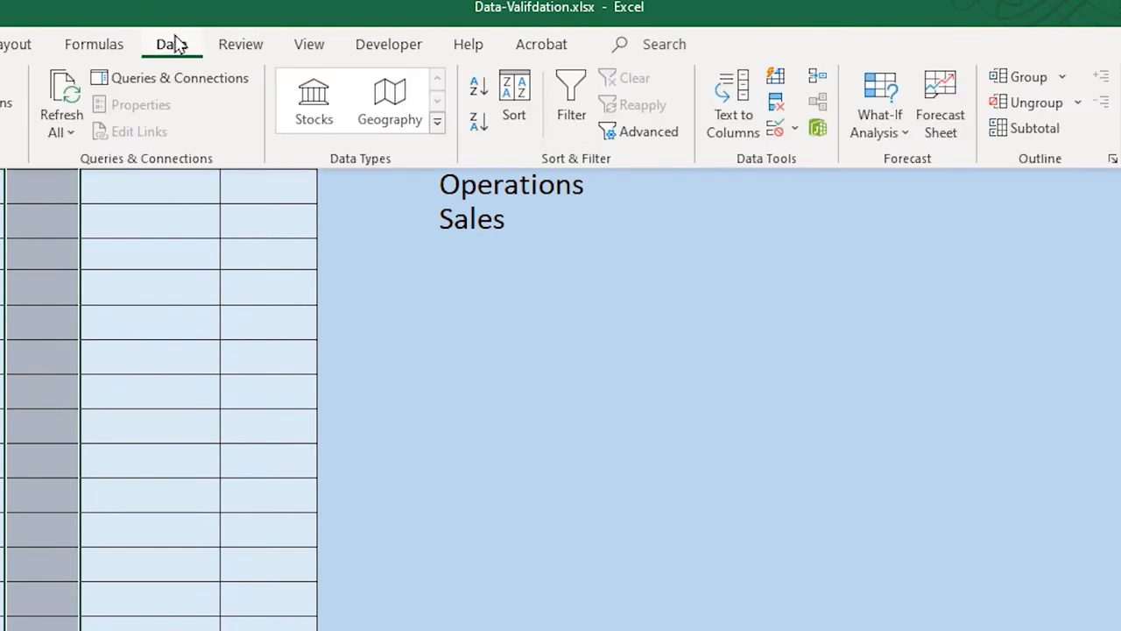
click(796, 134)
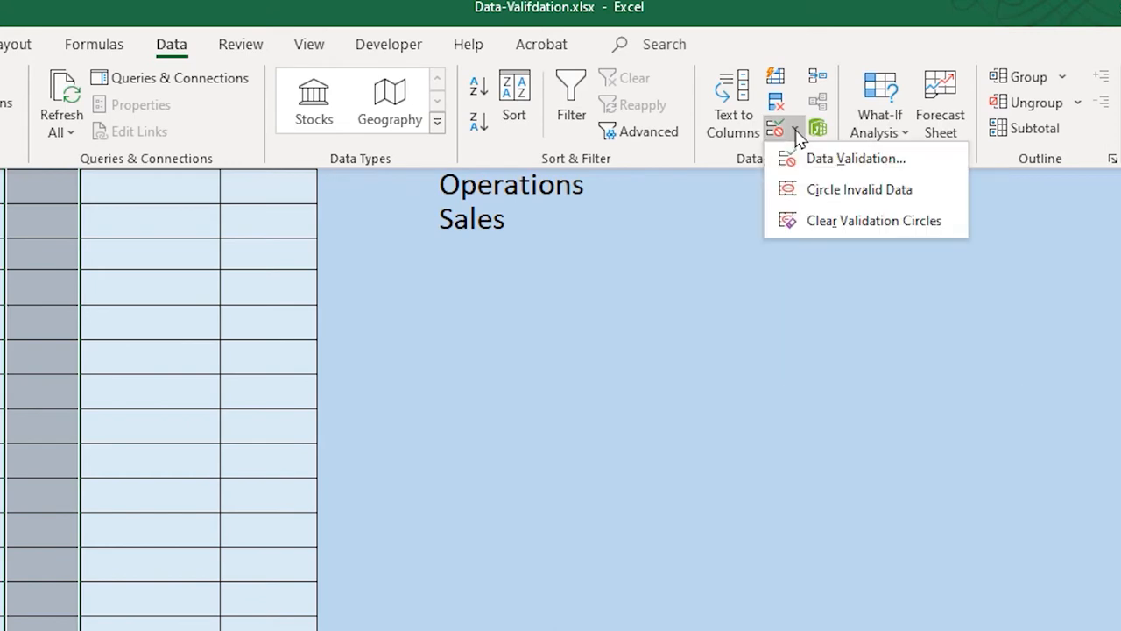
click(806, 161)
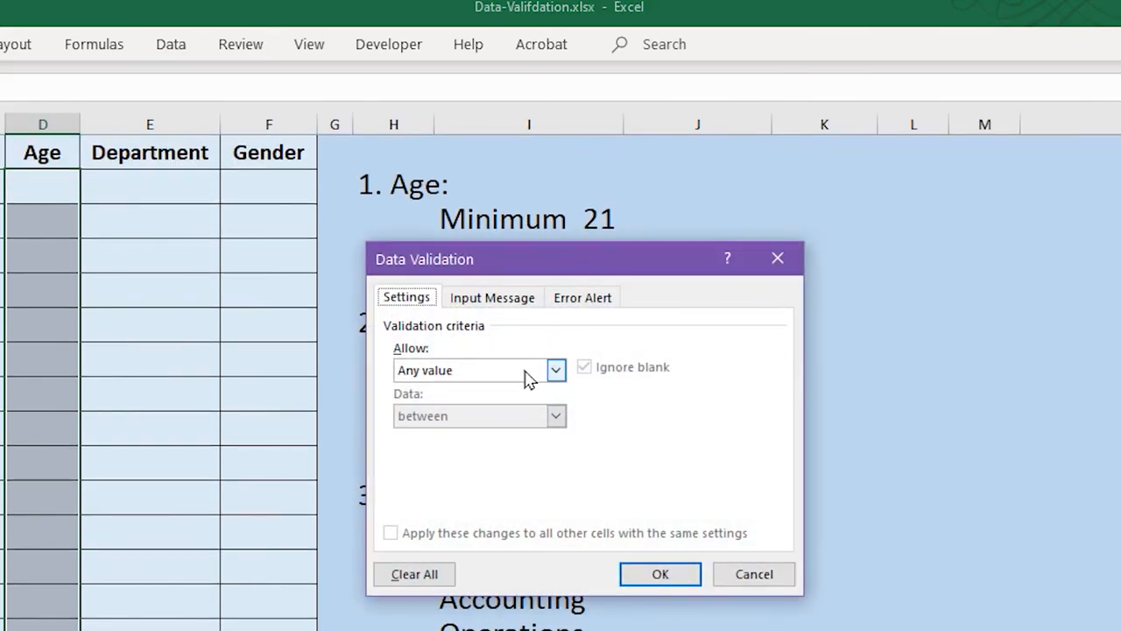
click(555, 369)
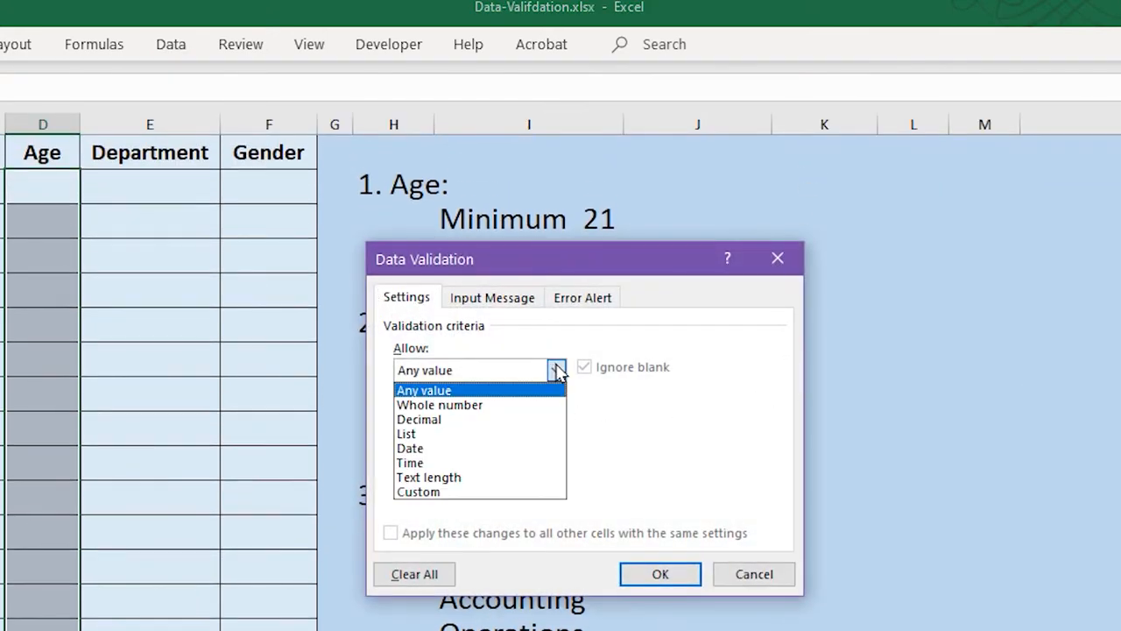
click(484, 405)
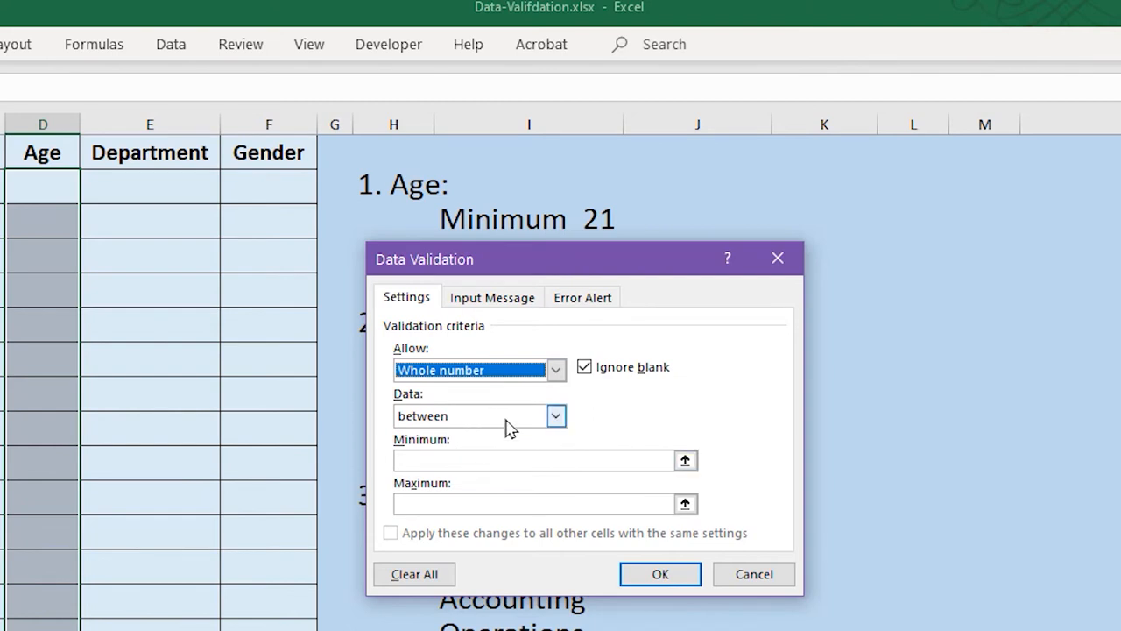
click(493, 461)
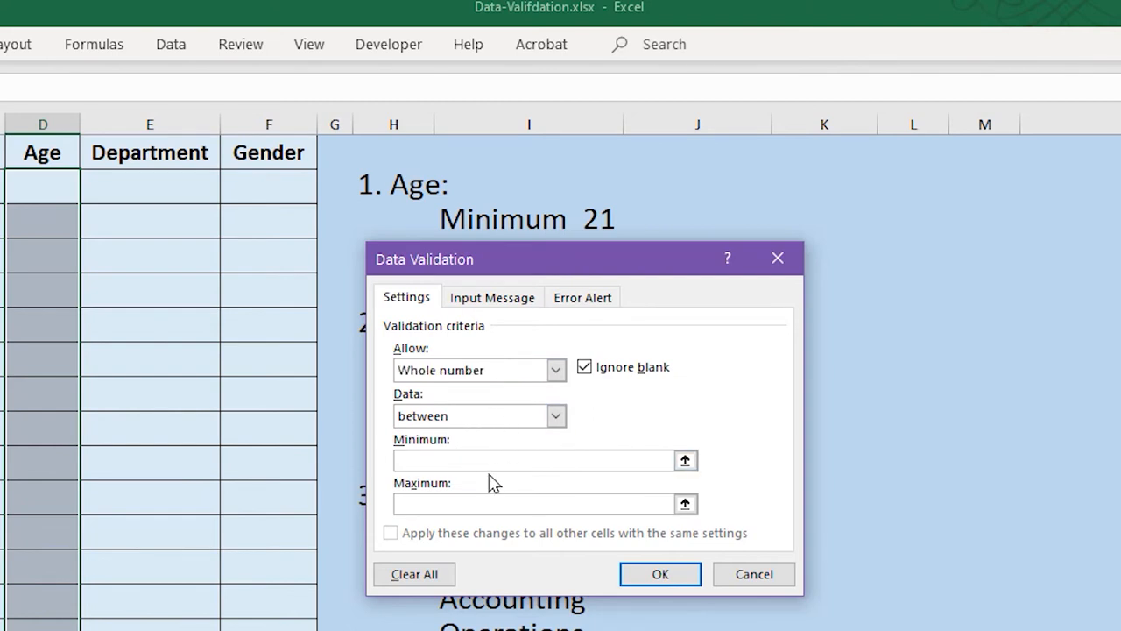
text(21)
click(493, 503)
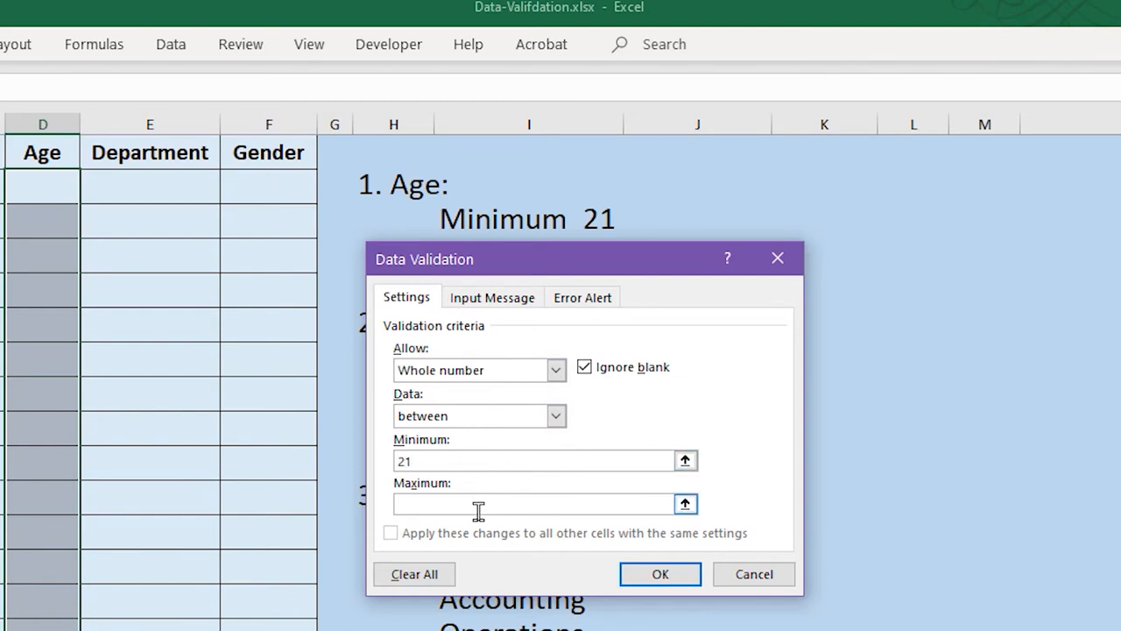
text(65)
- Set the Age rule's error alert to the Warning style with the error message "Are you sure of this age?"
click(597, 302)
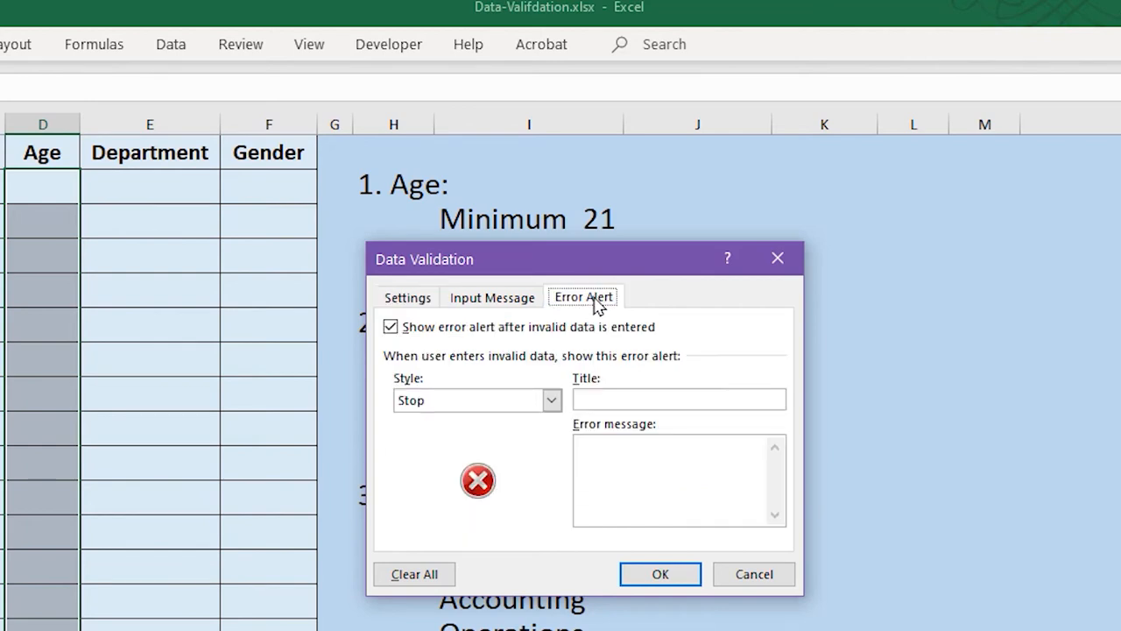
click(550, 400)
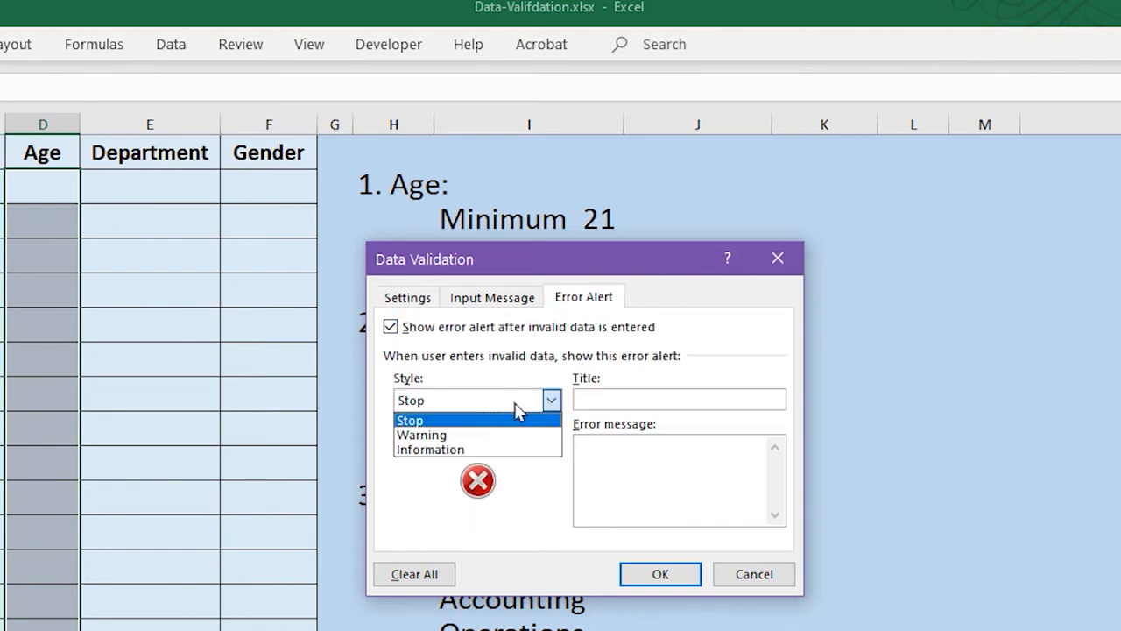
click(474, 435)
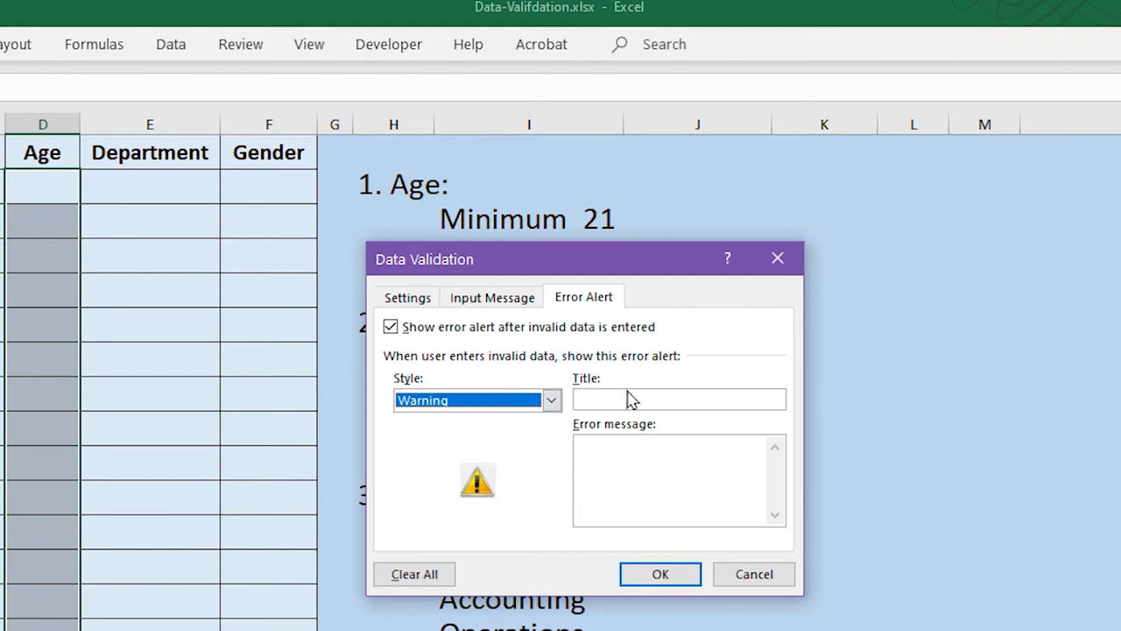
click(631, 456)
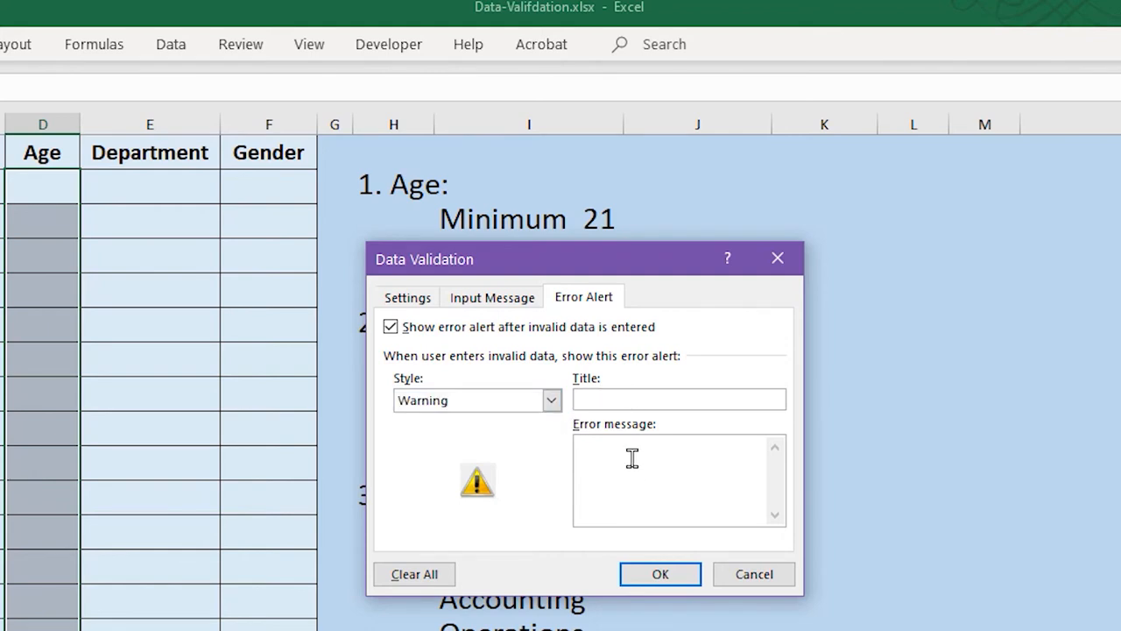
text(Are you sure of this age?)
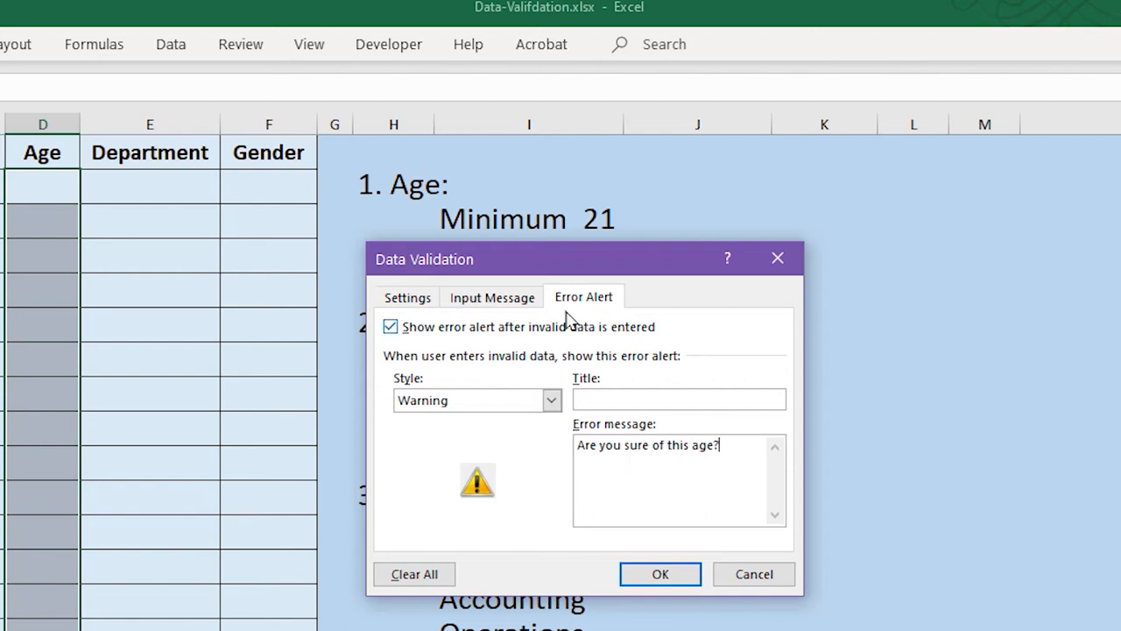
- Add the input message "Age is typically between 21 and 65" to the Age rule and apply the validation
click(497, 302)
click(463, 464)
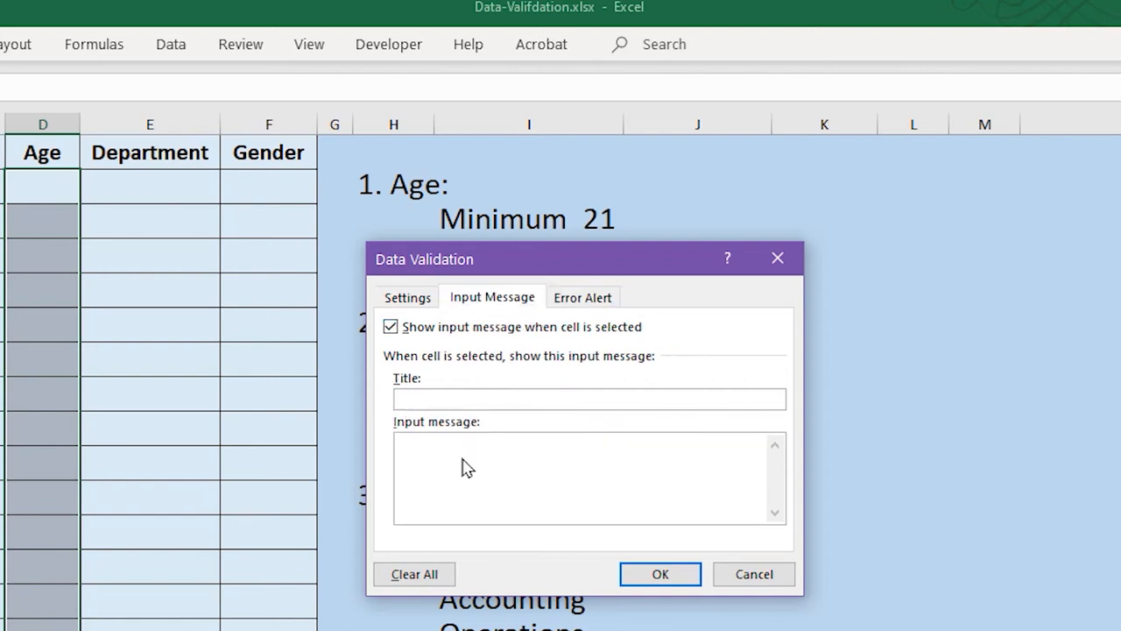
text(Age is typicall)
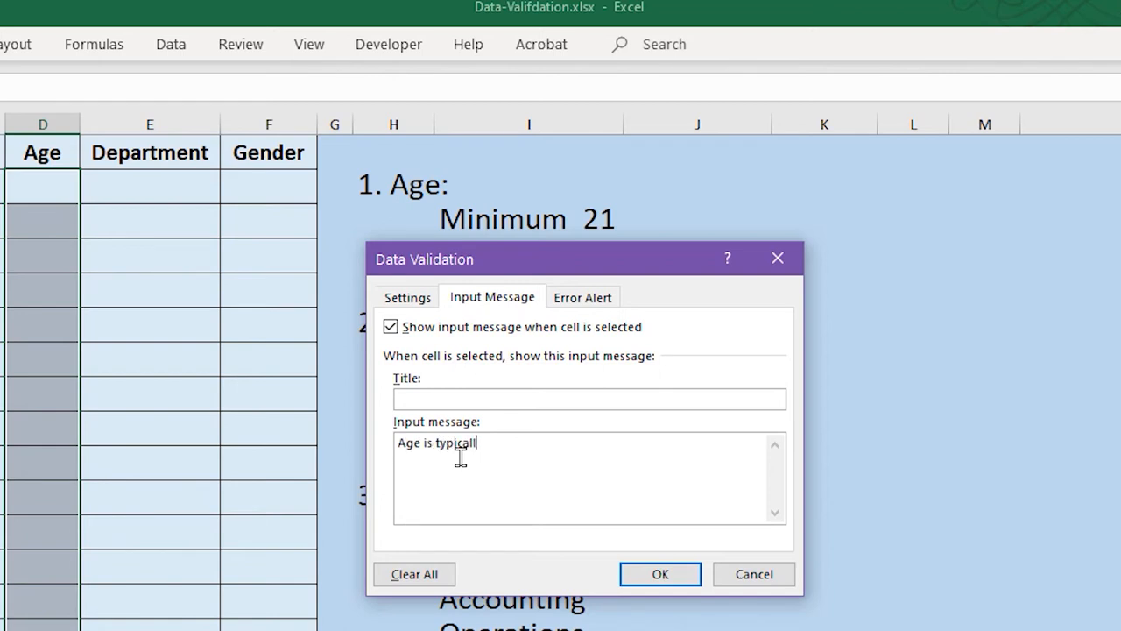
text(y between 21 and 65)
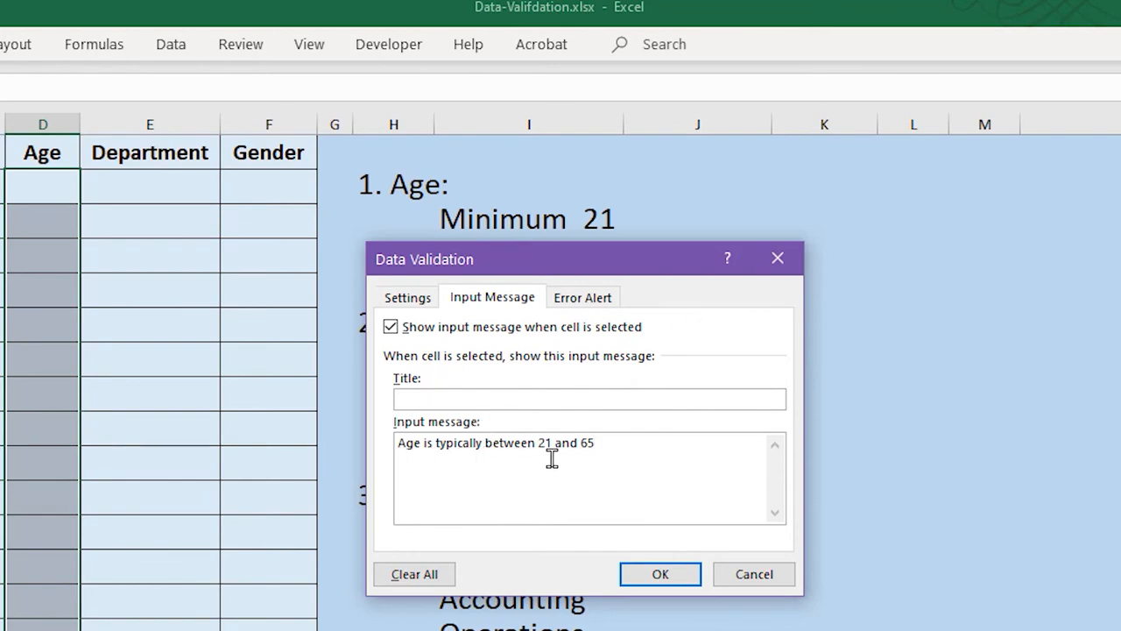
click(692, 578)
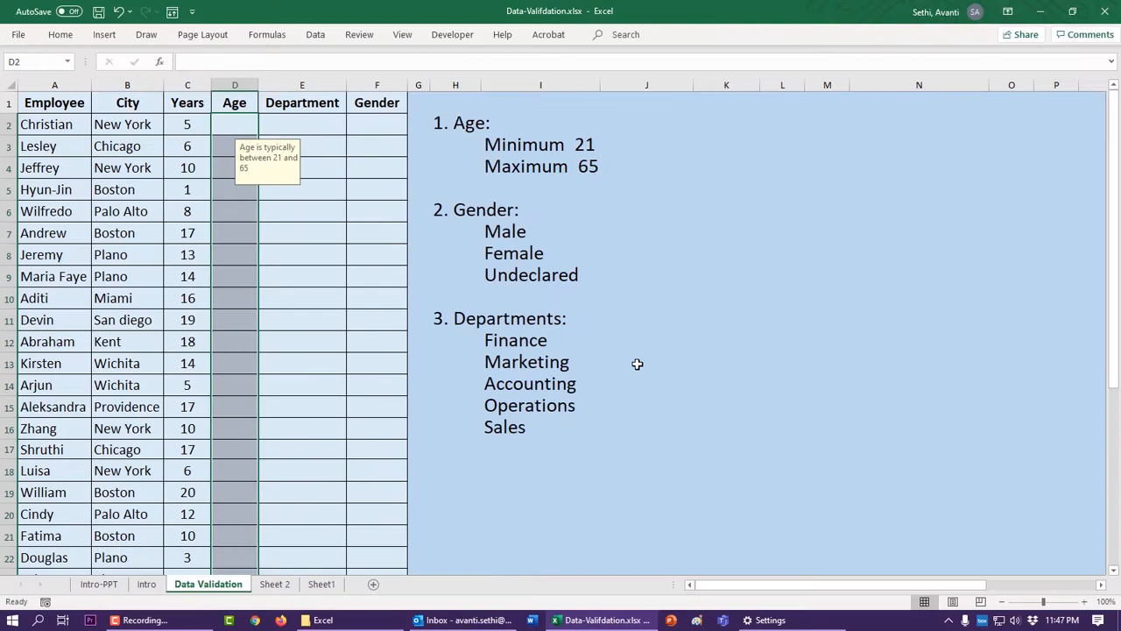
click(756, 551)
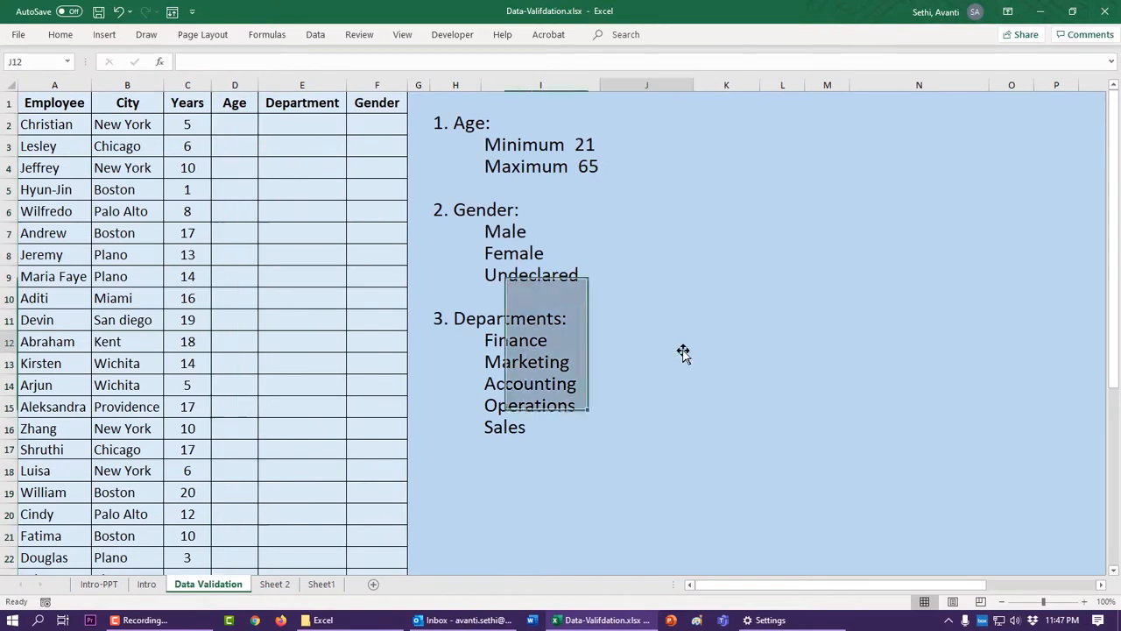
- Enter the ages 45 in cell D2 and 26 in cell D3
click(229, 124)
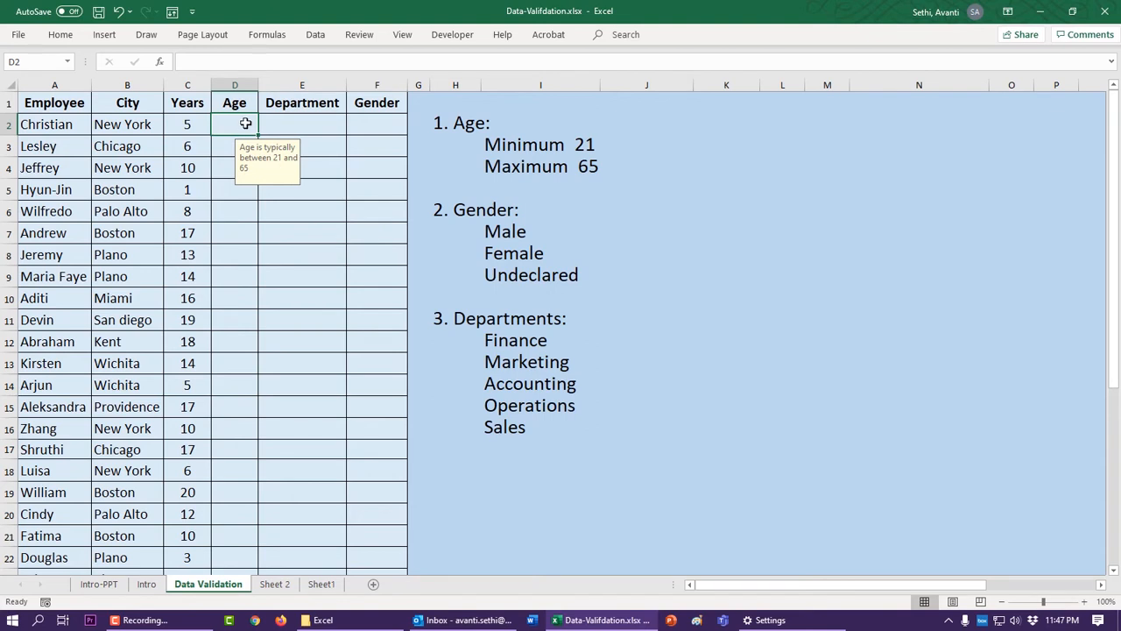
text(45)
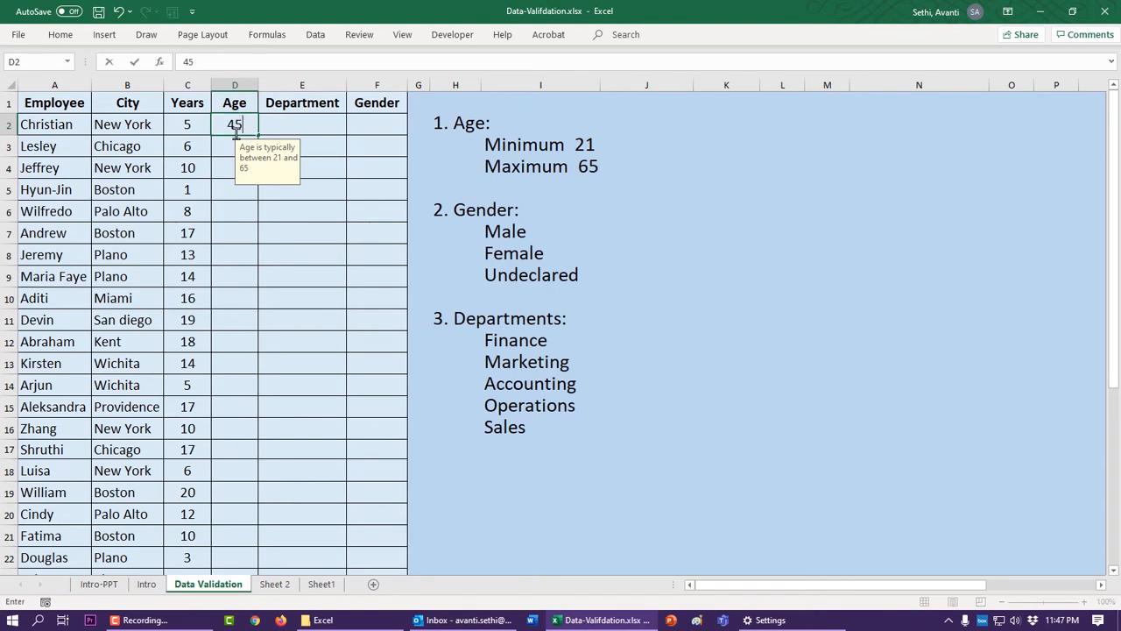
click(231, 142)
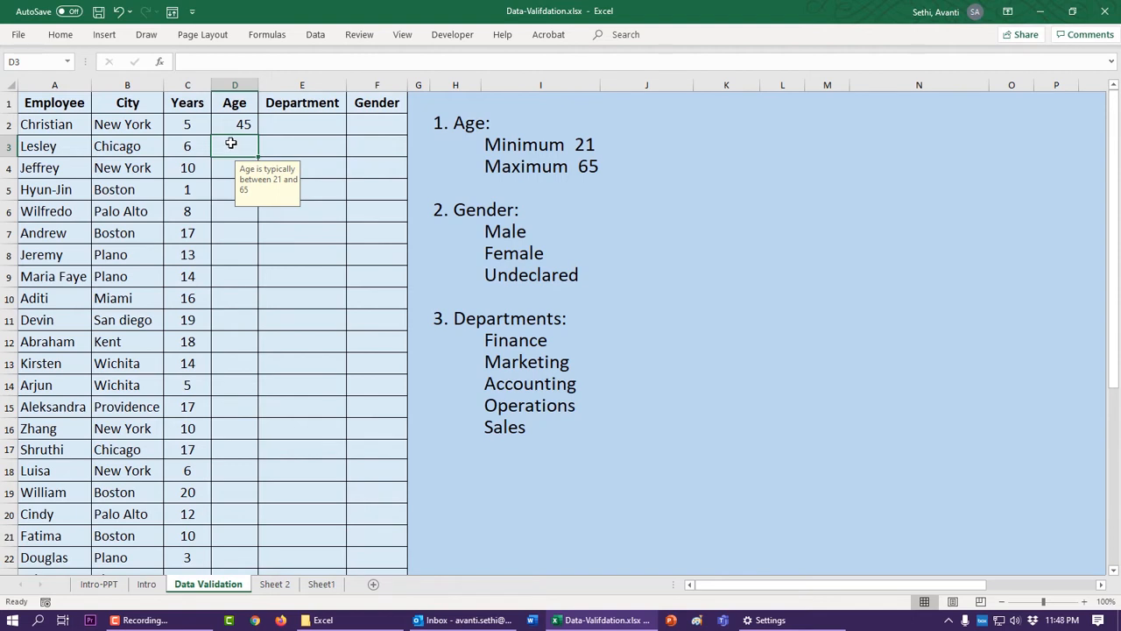
text(26)
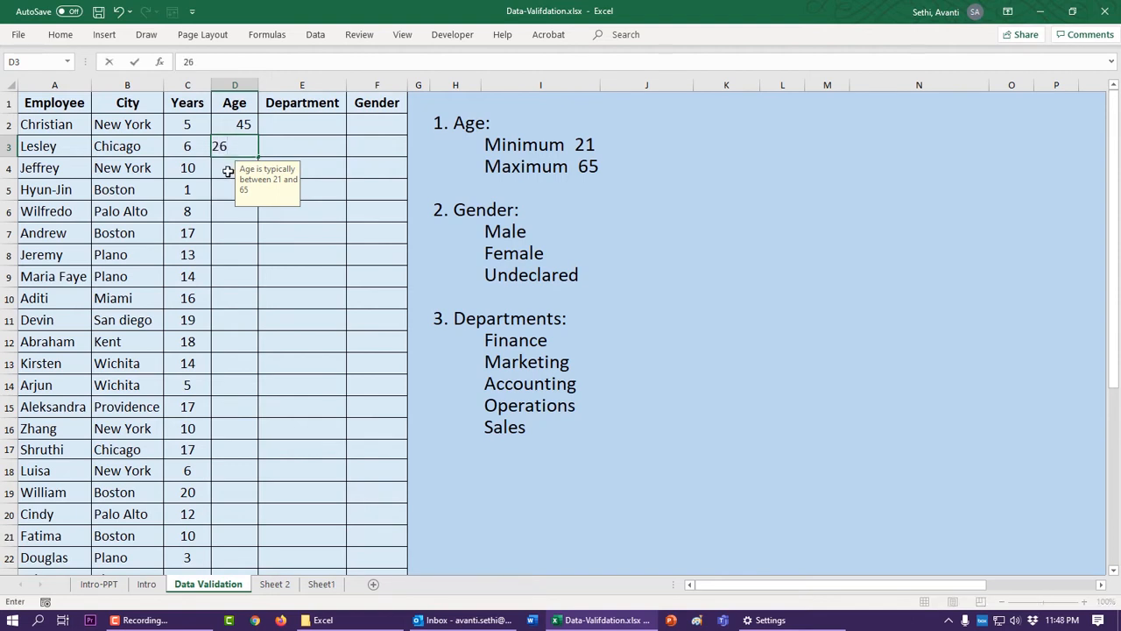
- Enter the out-of-range age 67 in cell D4 and accept it despite the validation alert
click(224, 169)
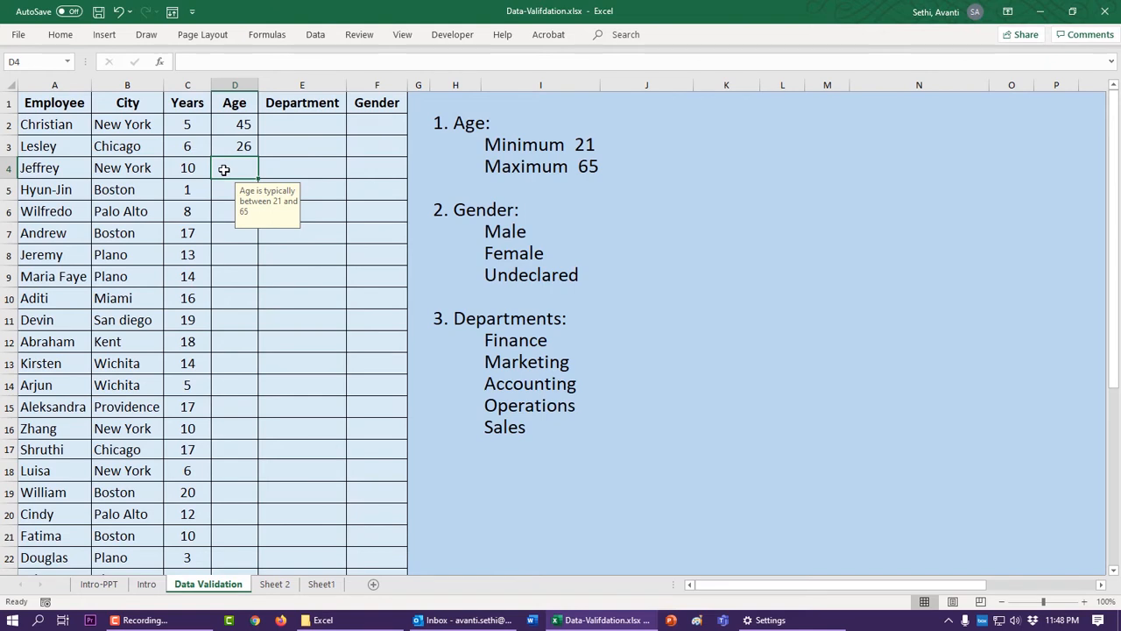
text(67)
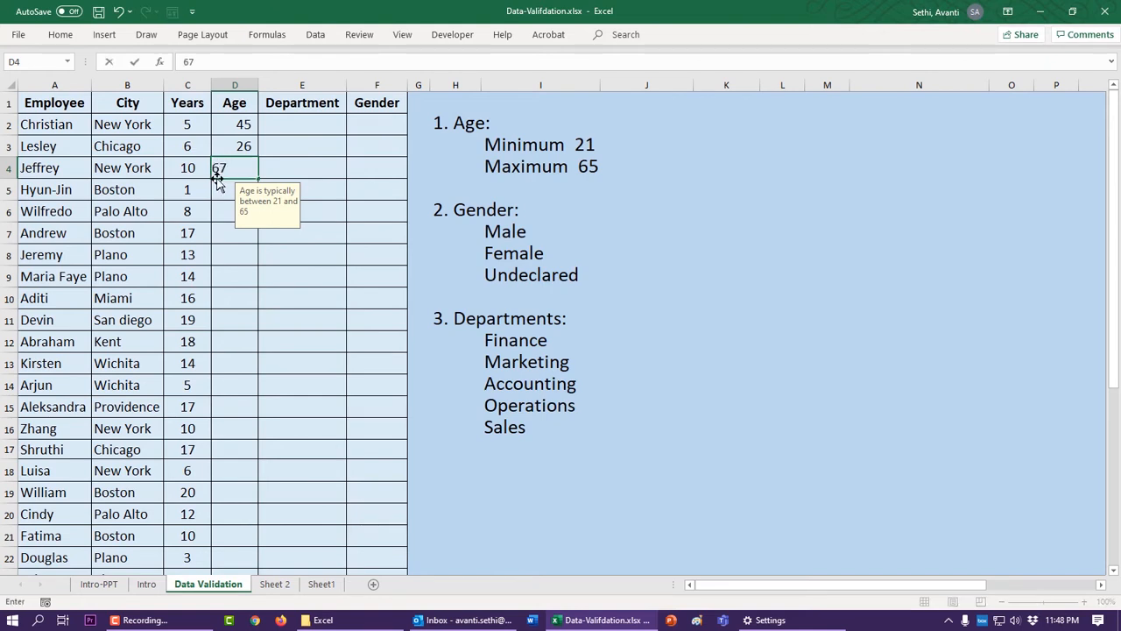
key(Return)
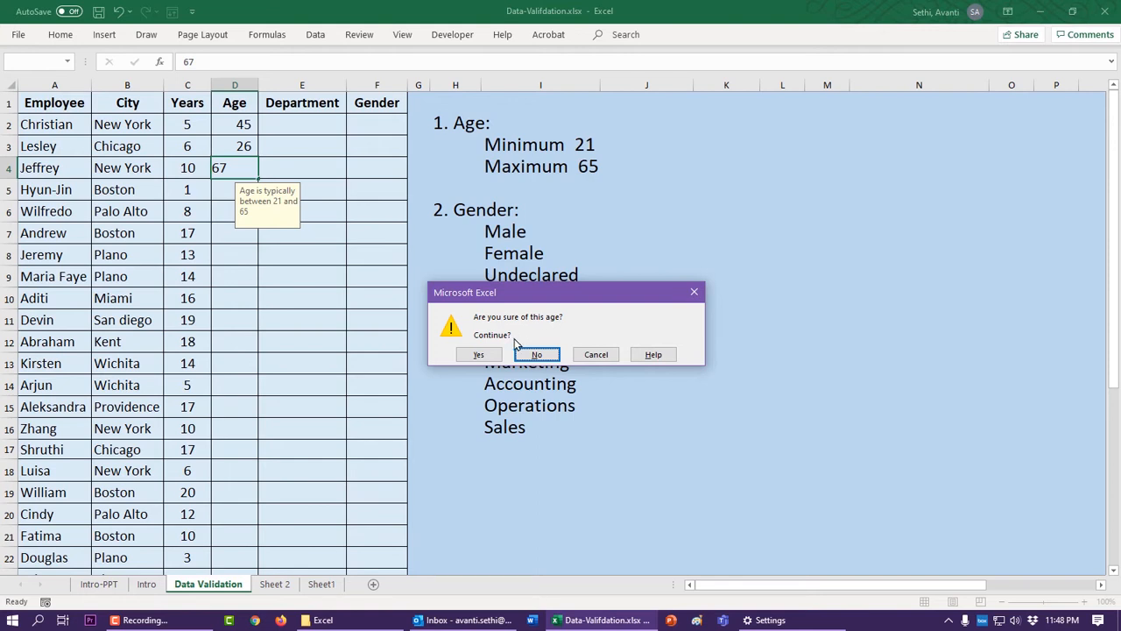
click(478, 355)
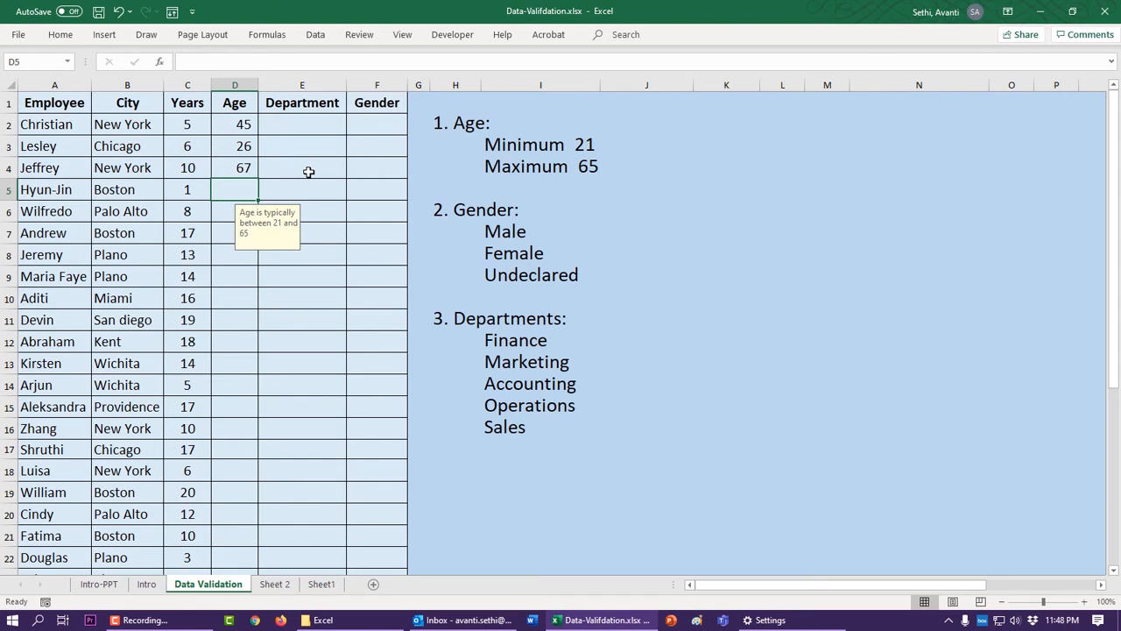
- Start a data validation rule for the Department cells E2:E34 that allows only values from a list
drag(325, 121, 318, 530)
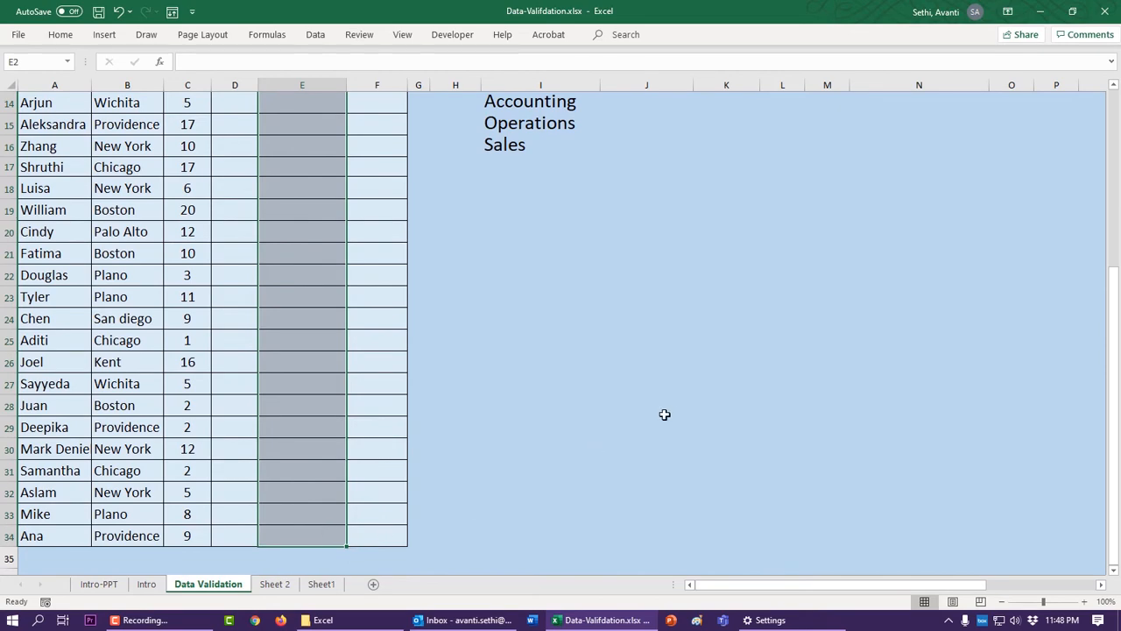
scroll(663, 412, up, 5)
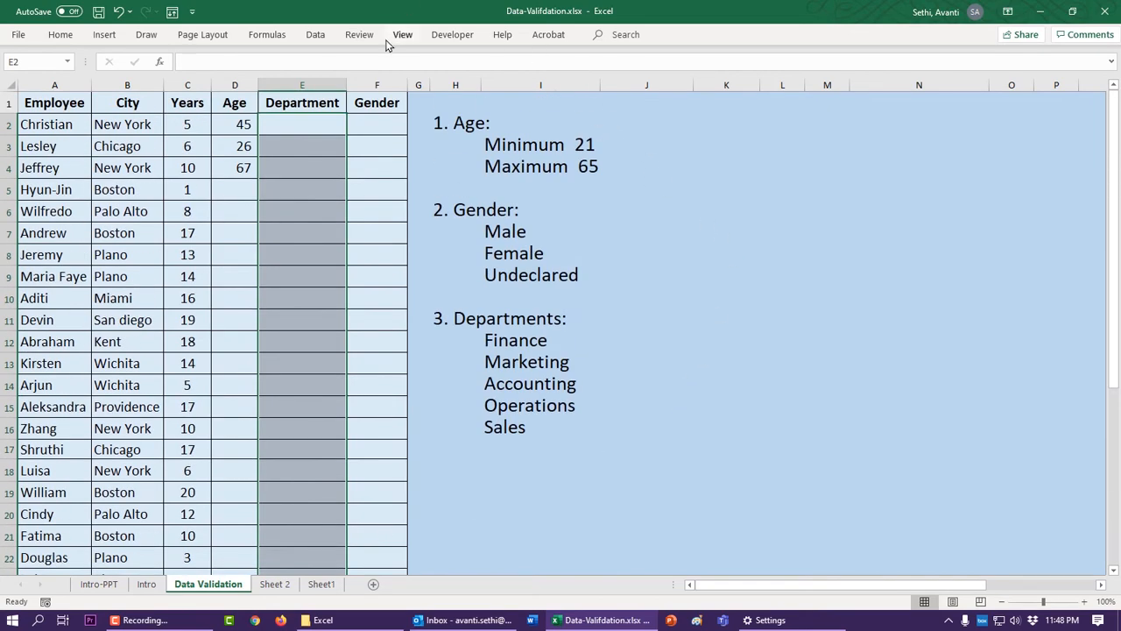
click(319, 39)
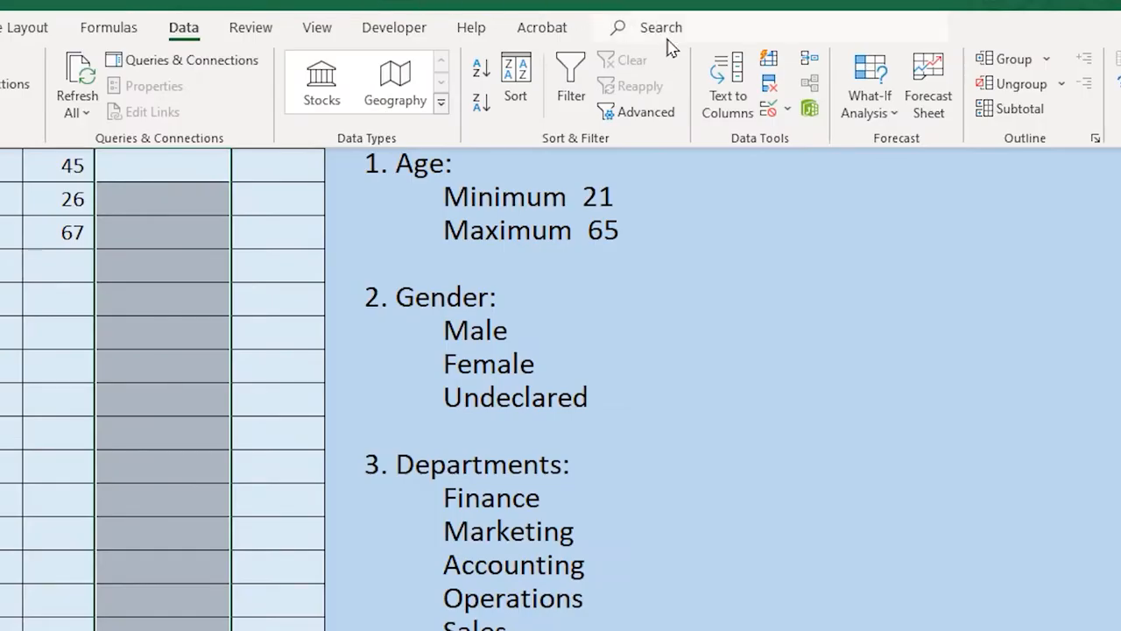
click(769, 110)
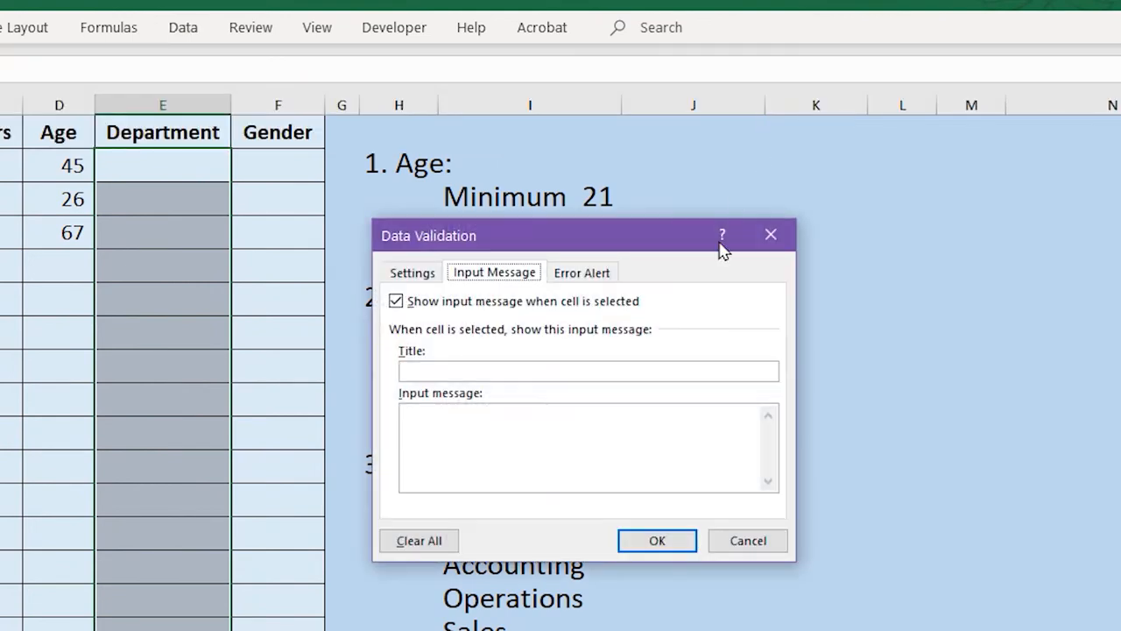
click(424, 275)
click(557, 343)
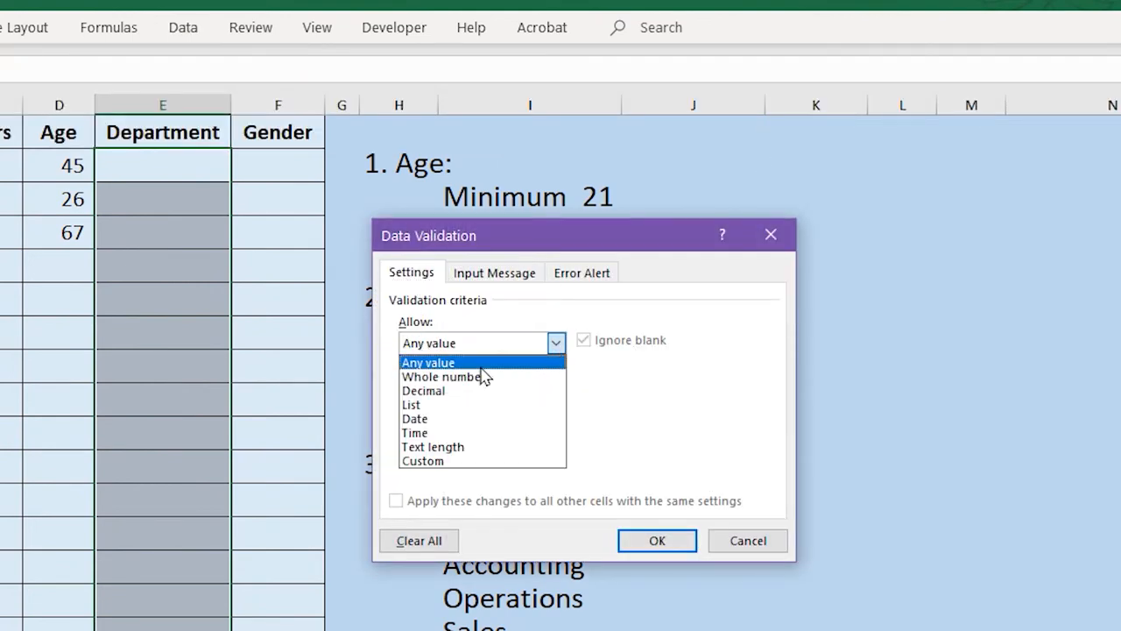
click(437, 404)
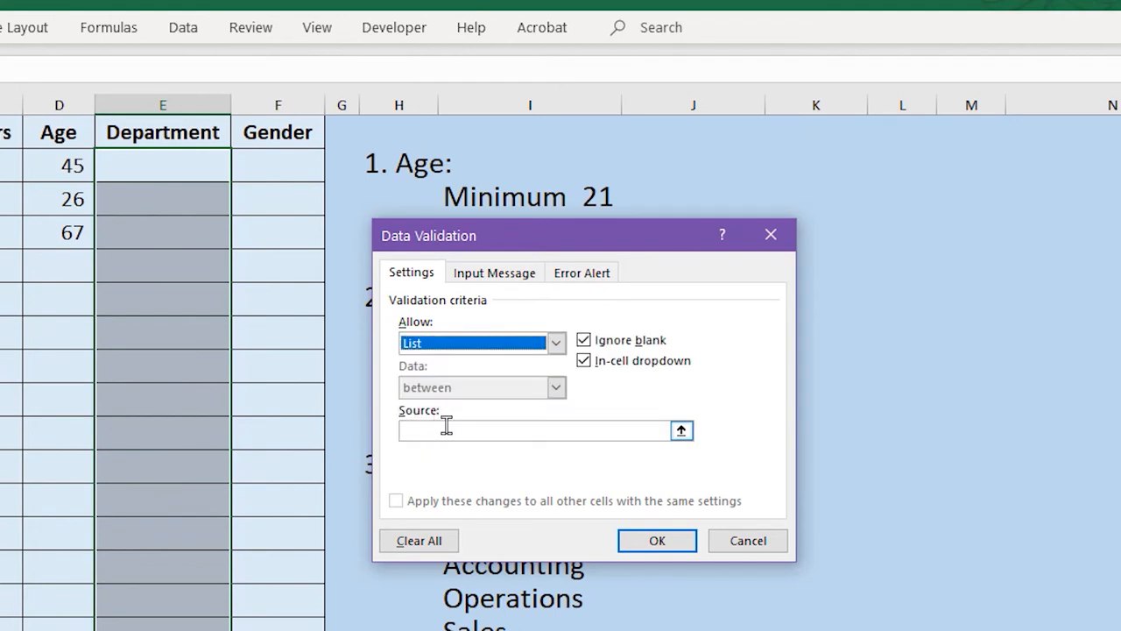
- Set the Department rule's list source to the department names in cells D4:D8 of Sheet 2
click(445, 429)
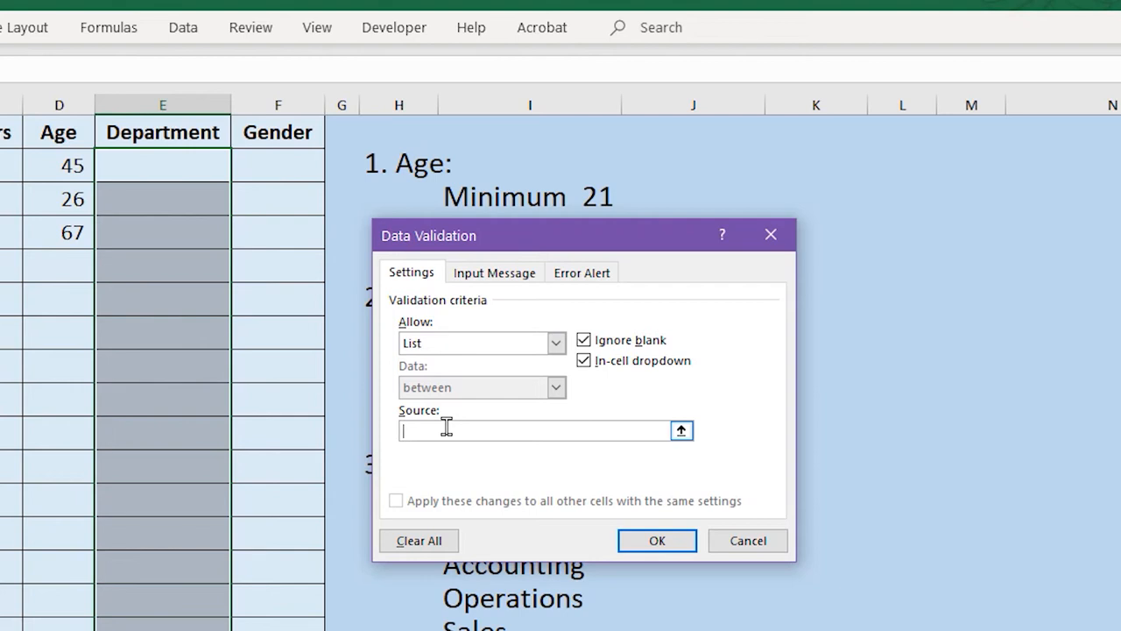
drag(671, 237, 929, 143)
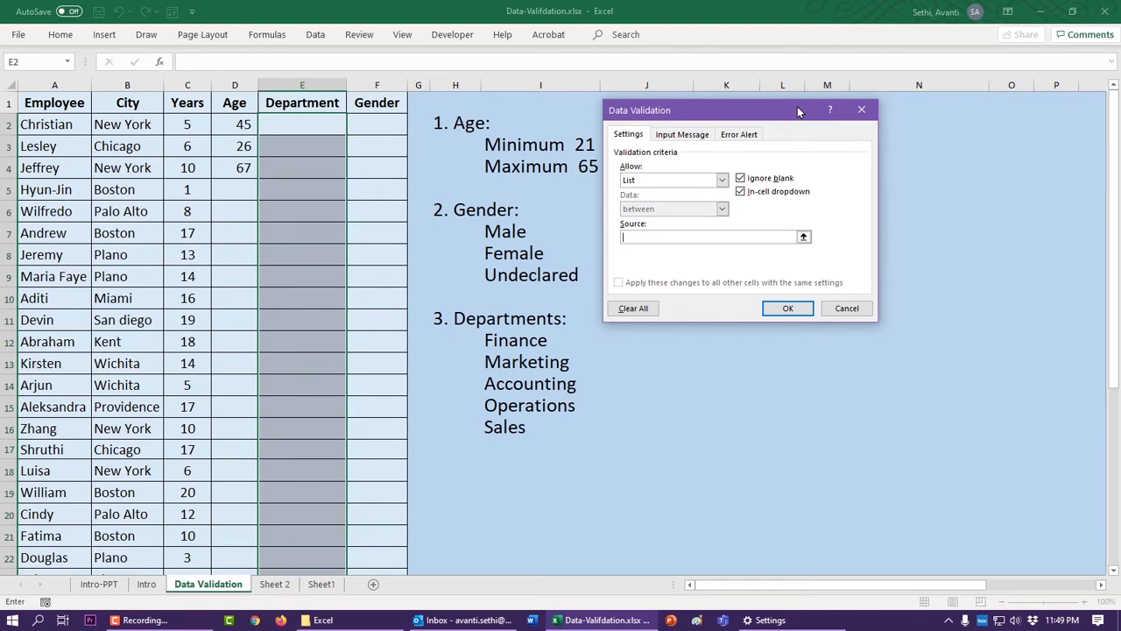
click(269, 587)
drag(245, 225, 239, 352)
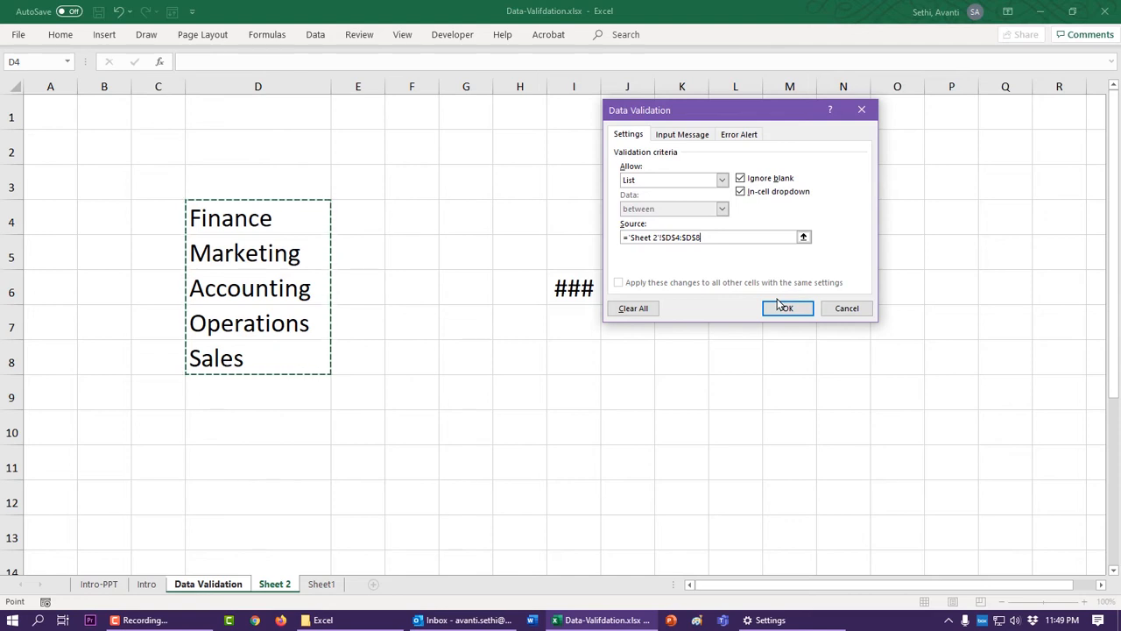
- Give the Department rule a Warning-style error alert with the message "Are you sure?" and apply the validation
click(741, 135)
click(751, 232)
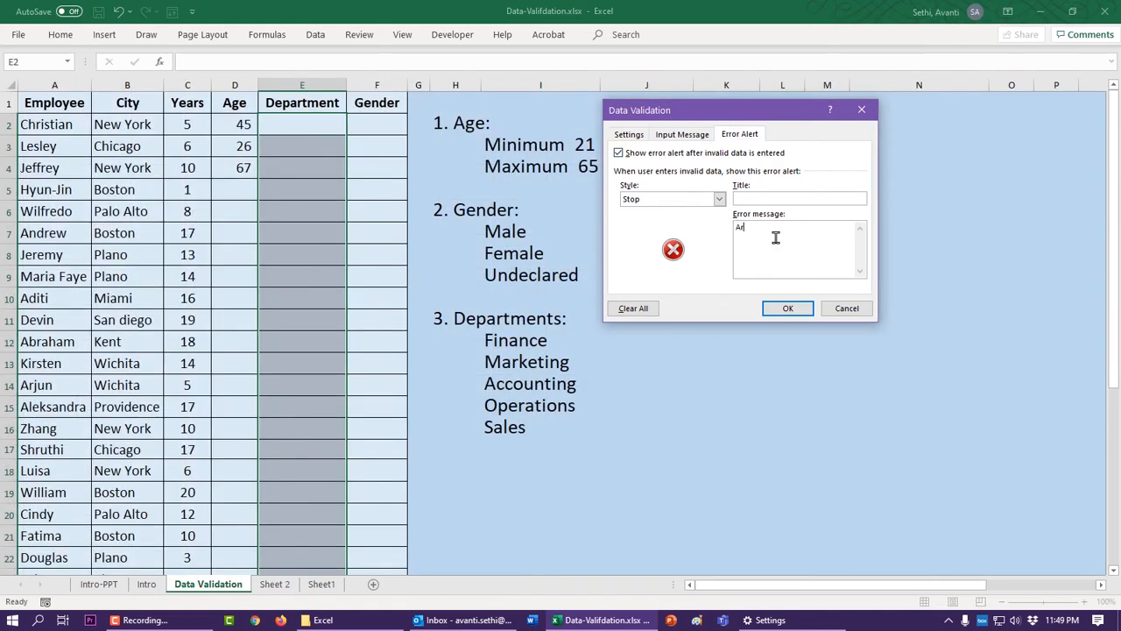
text(Are you sure?)
click(719, 199)
click(682, 220)
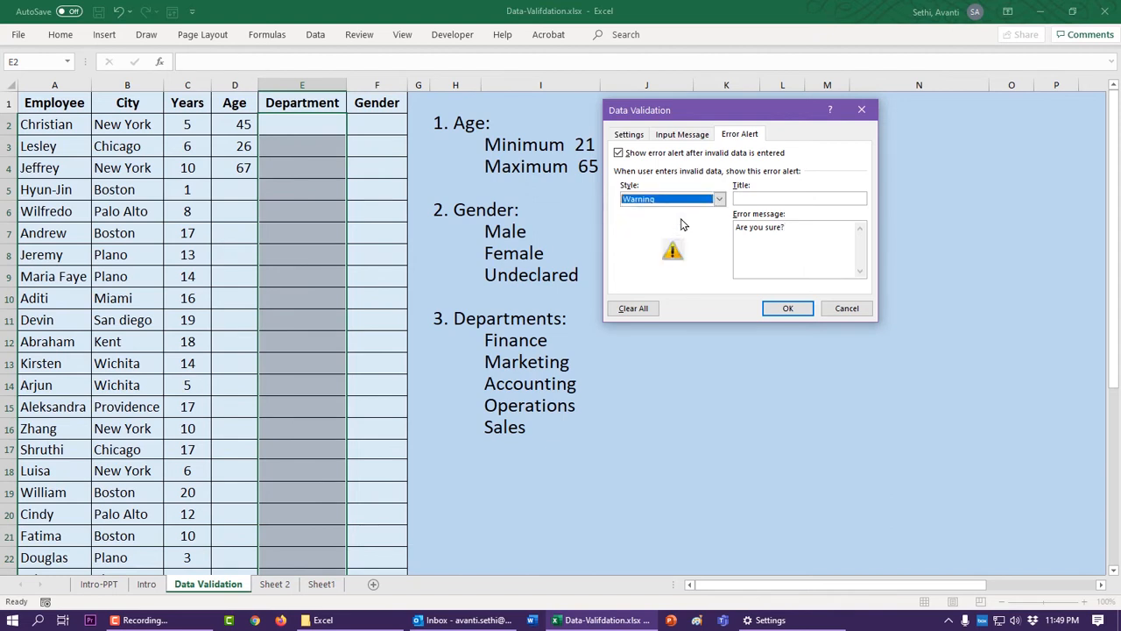
click(787, 308)
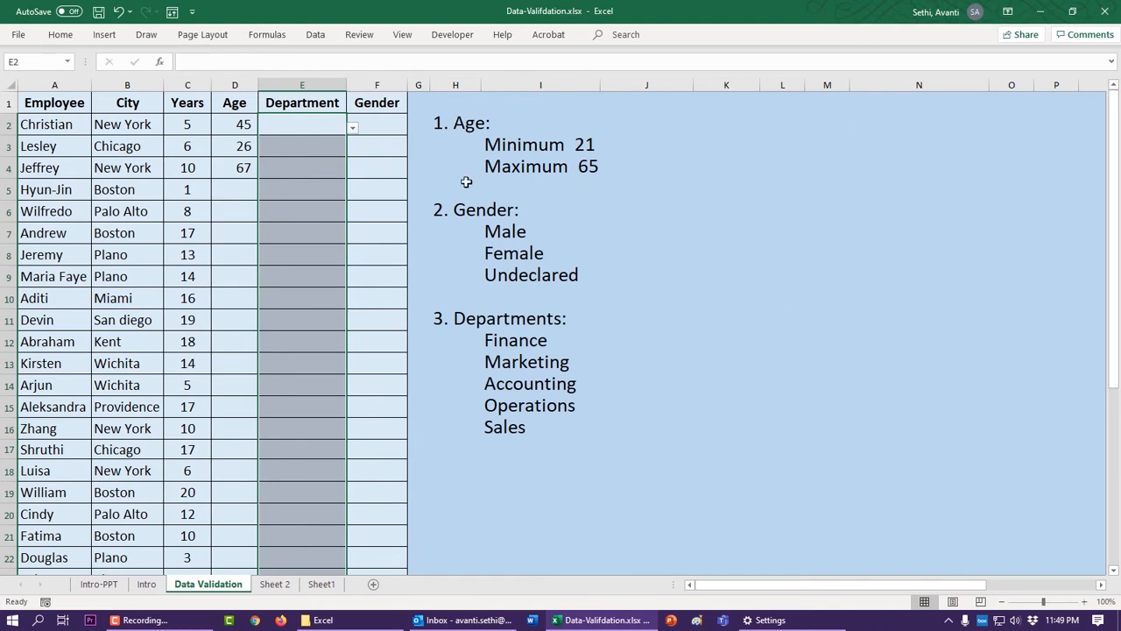
- Choose Marketing for cell E2 and Finance for cell E3 from the Department validation lists
click(330, 125)
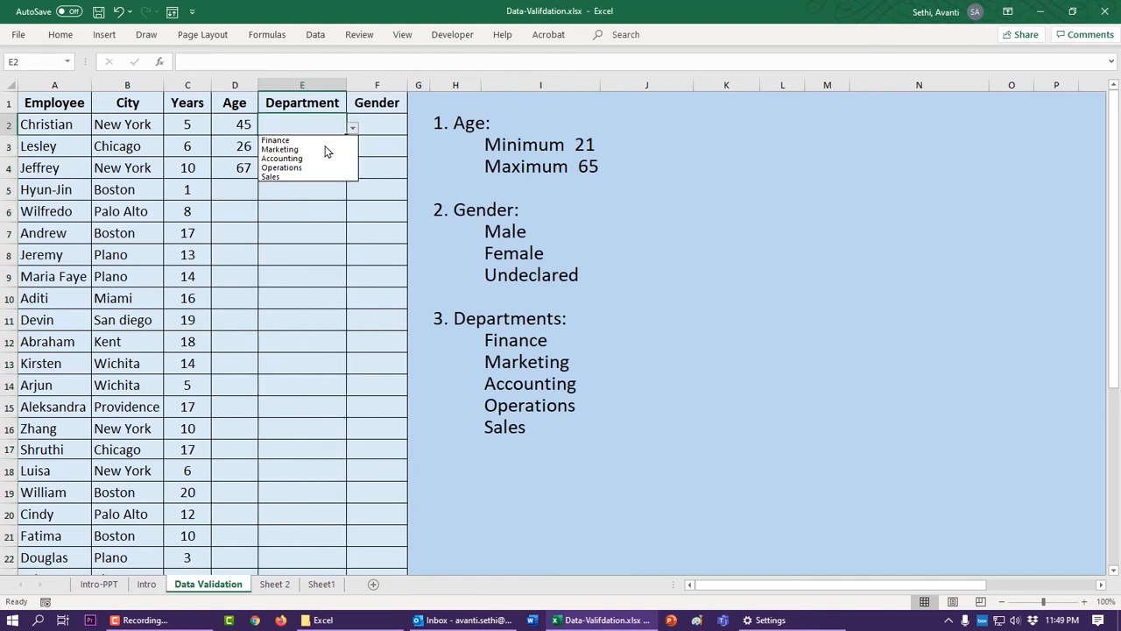
click(311, 149)
click(342, 150)
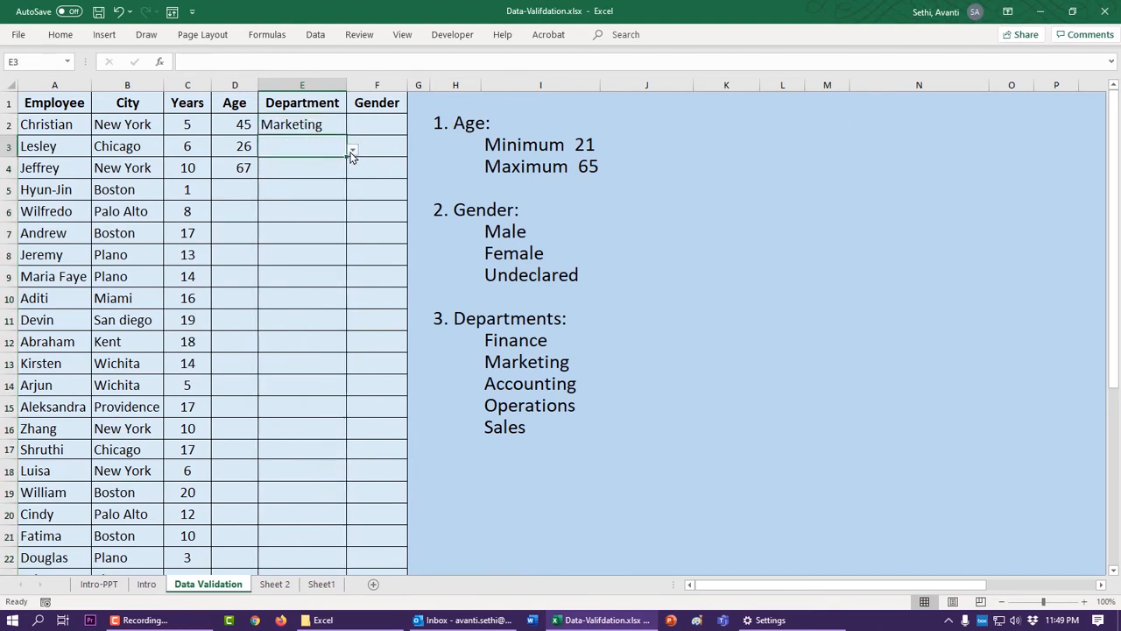
click(352, 152)
click(309, 162)
- Enter the unlisted department "Engg" in cell E4 and accept it despite the validation alert
click(339, 166)
click(354, 173)
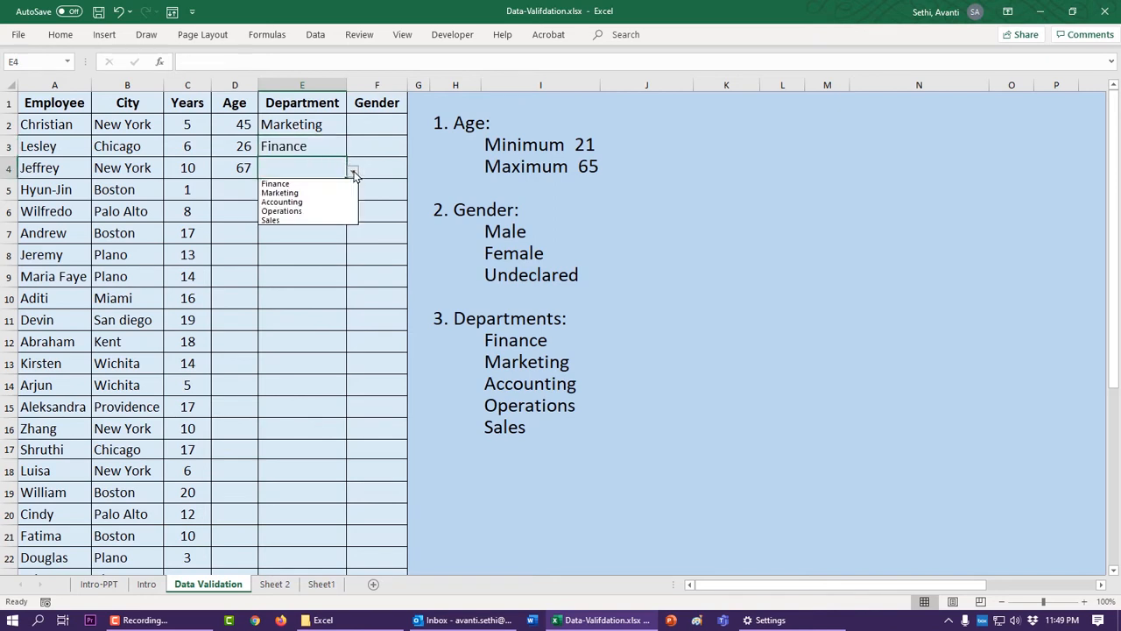
click(304, 166)
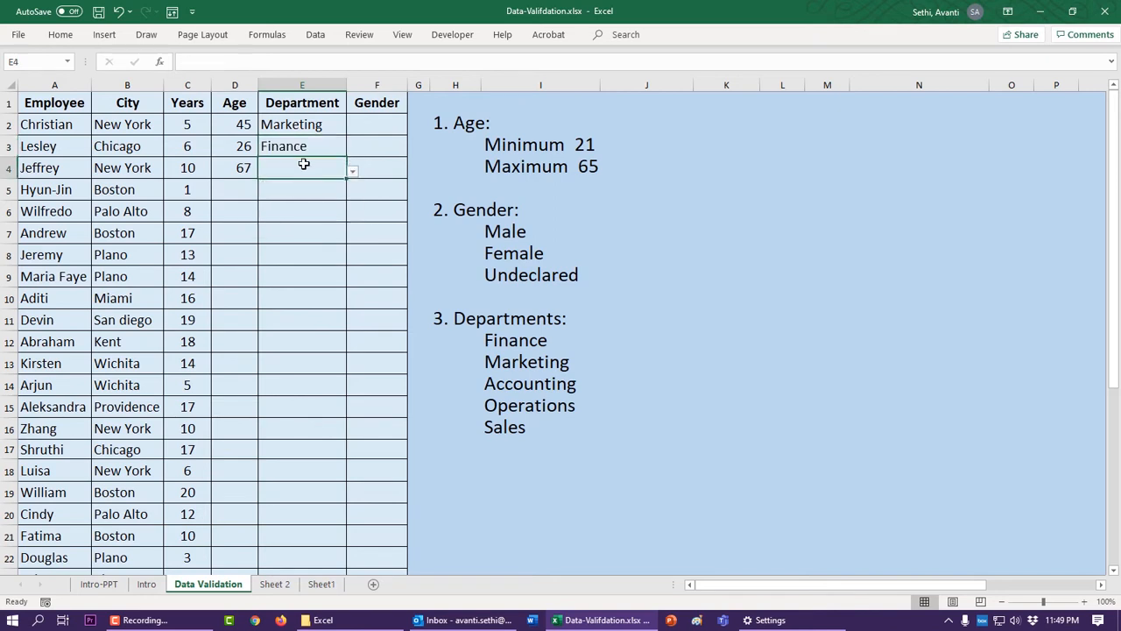
text(Engg)
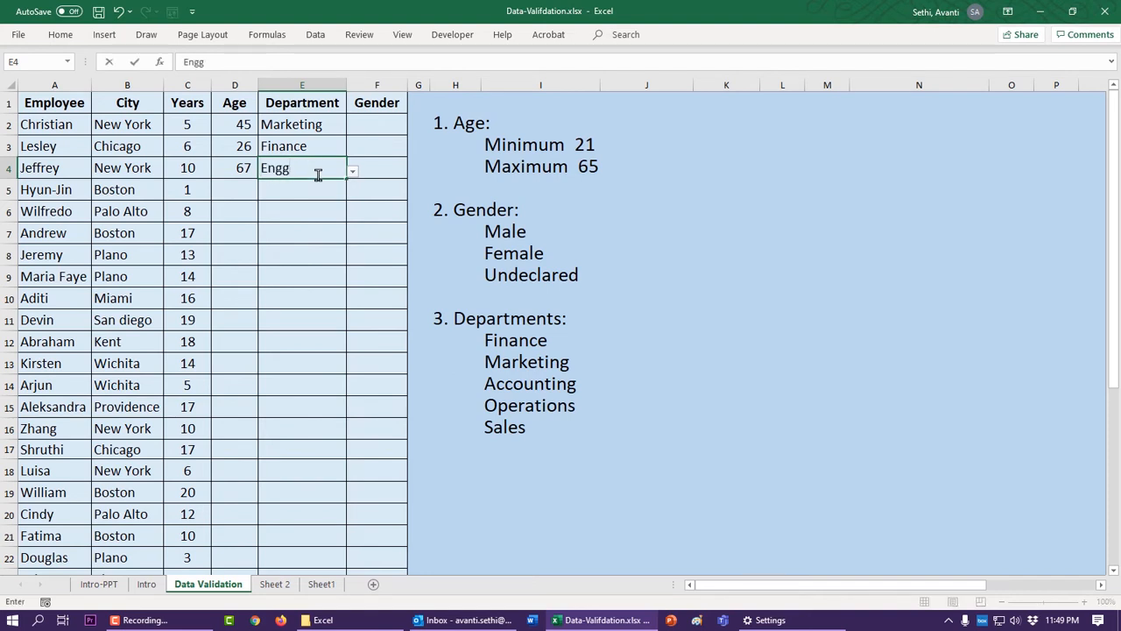
key(Return)
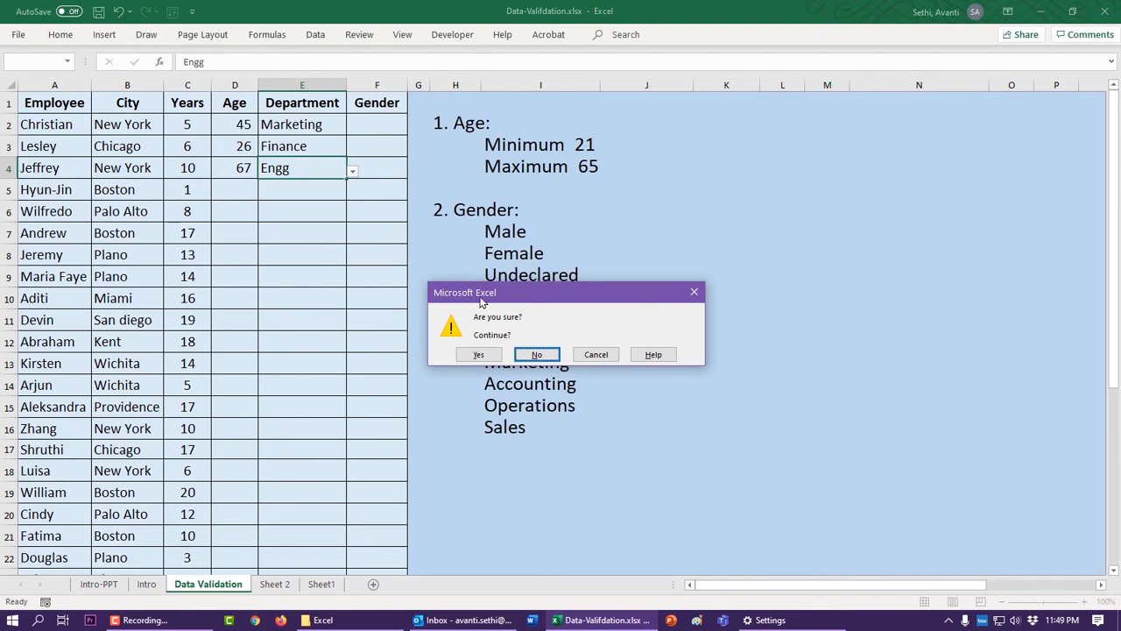
click(478, 353)
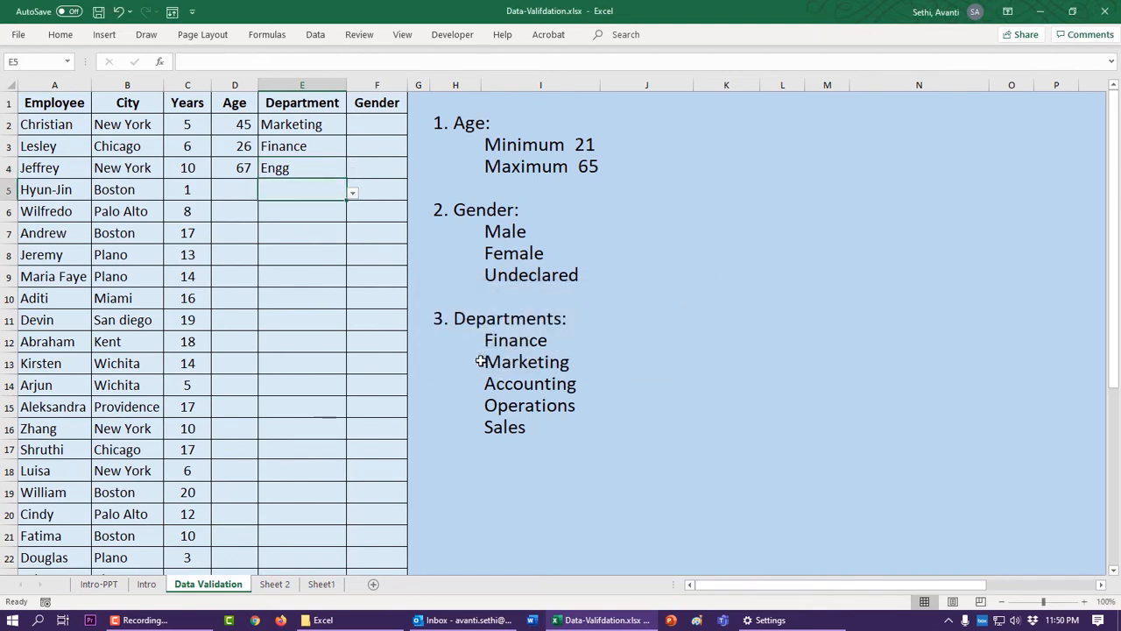
- Start a data validation rule for the Gender cells F2:F34 that allows only values from a list
click(384, 122)
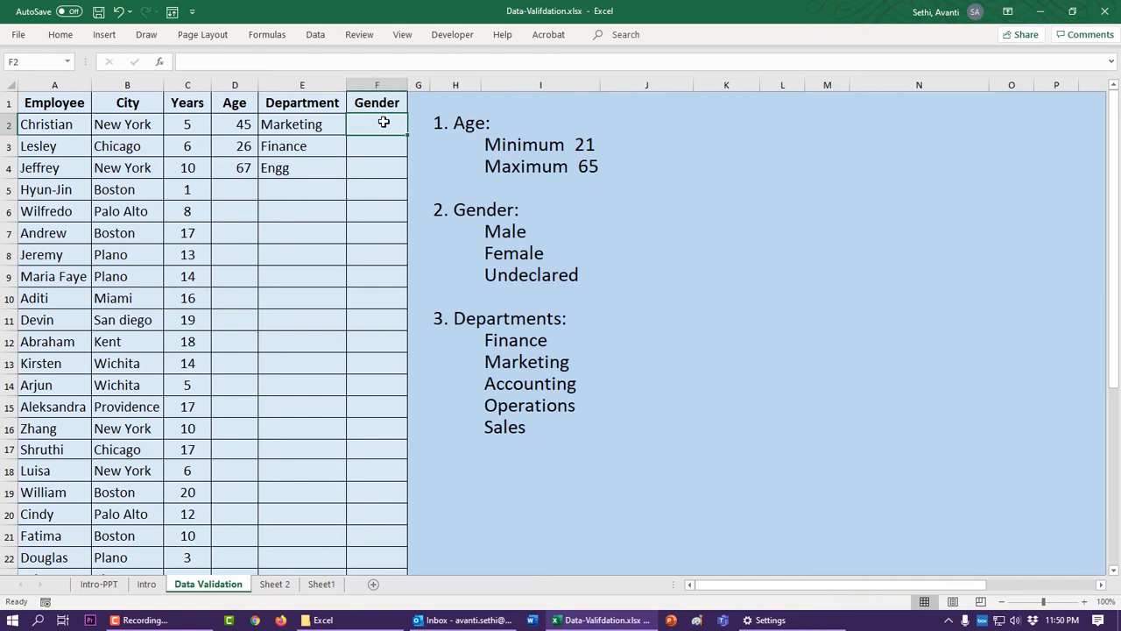
drag(384, 123, 381, 532)
scroll(643, 425, up, 5)
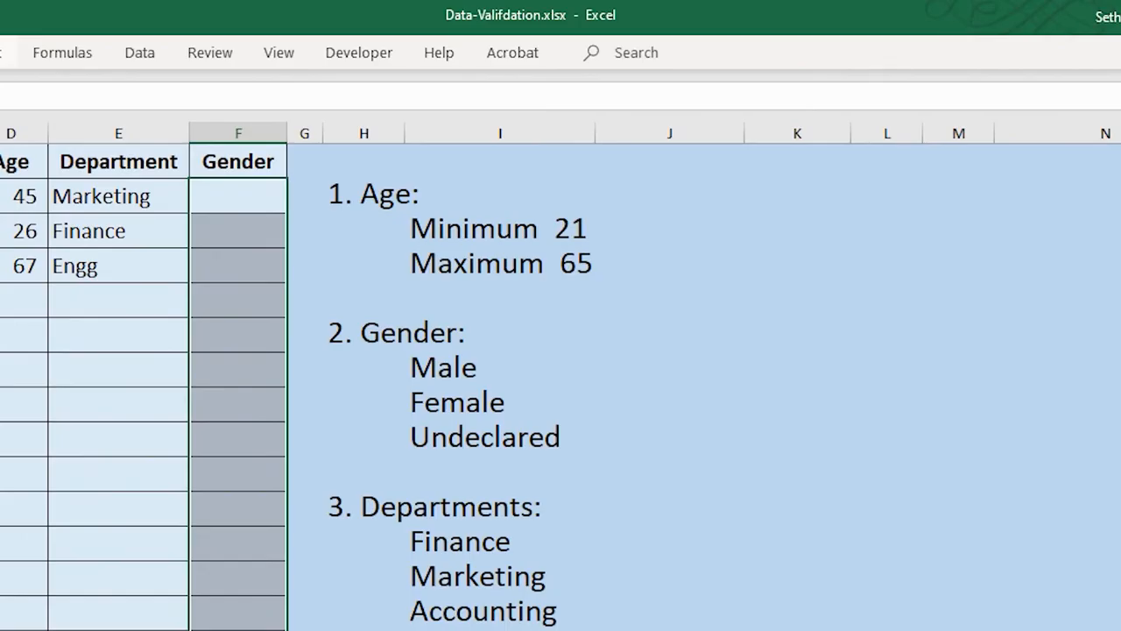
click(137, 56)
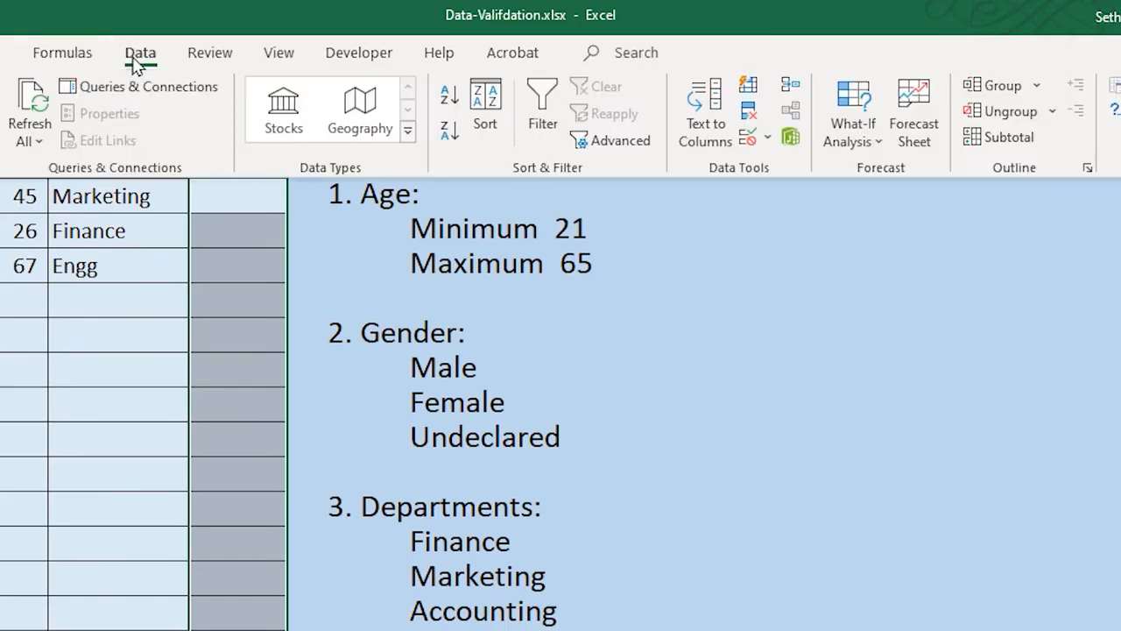
click(769, 142)
click(796, 166)
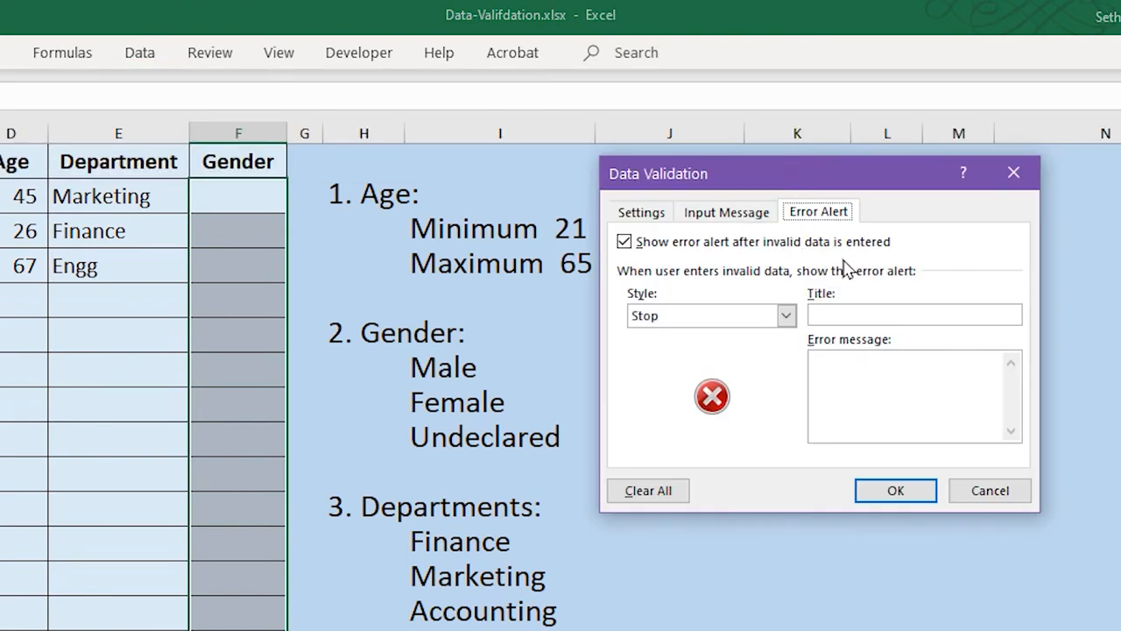
click(627, 212)
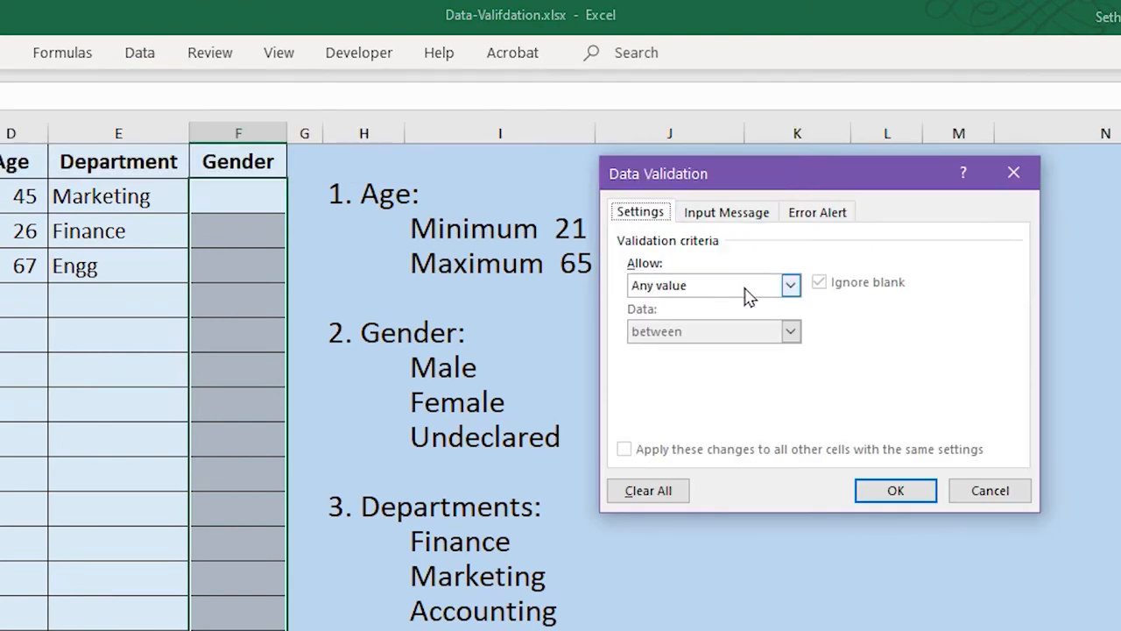
click(791, 284)
click(669, 351)
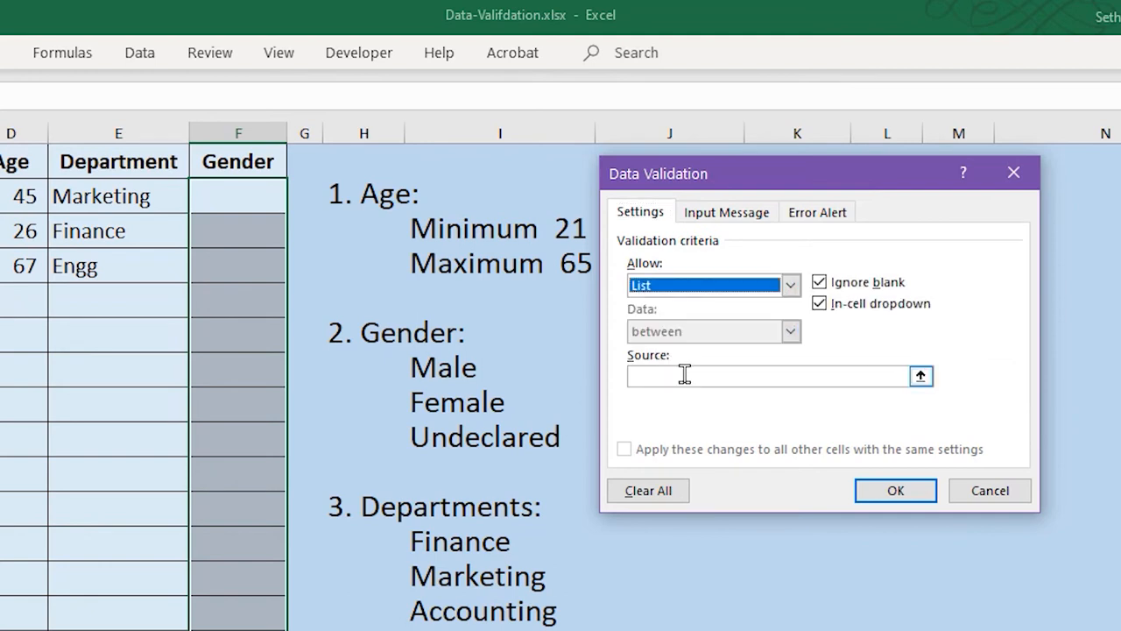
- Set the Gender rule's list source to "Female, Male, Undeclared" and apply the validation
click(683, 375)
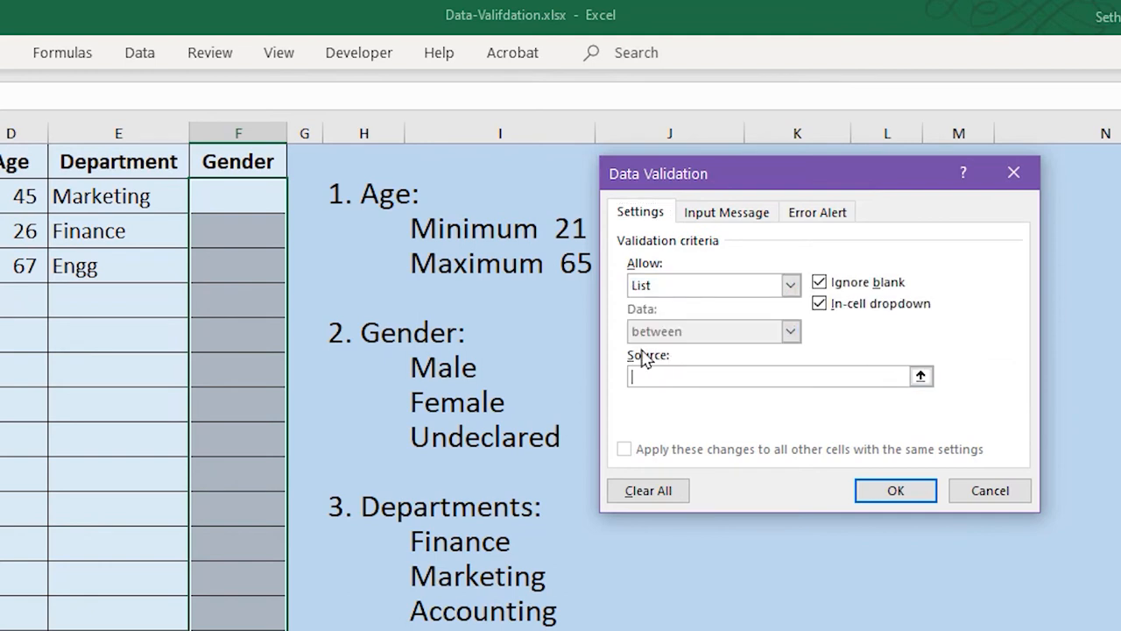
text(Female, Male, Un)
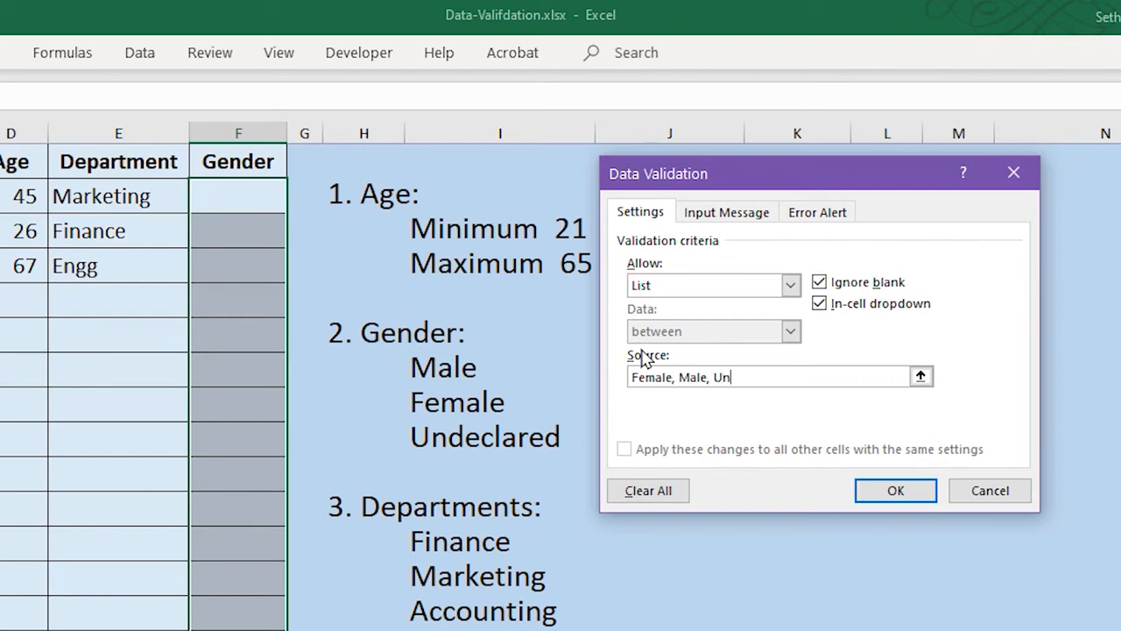
text(declared)
click(903, 492)
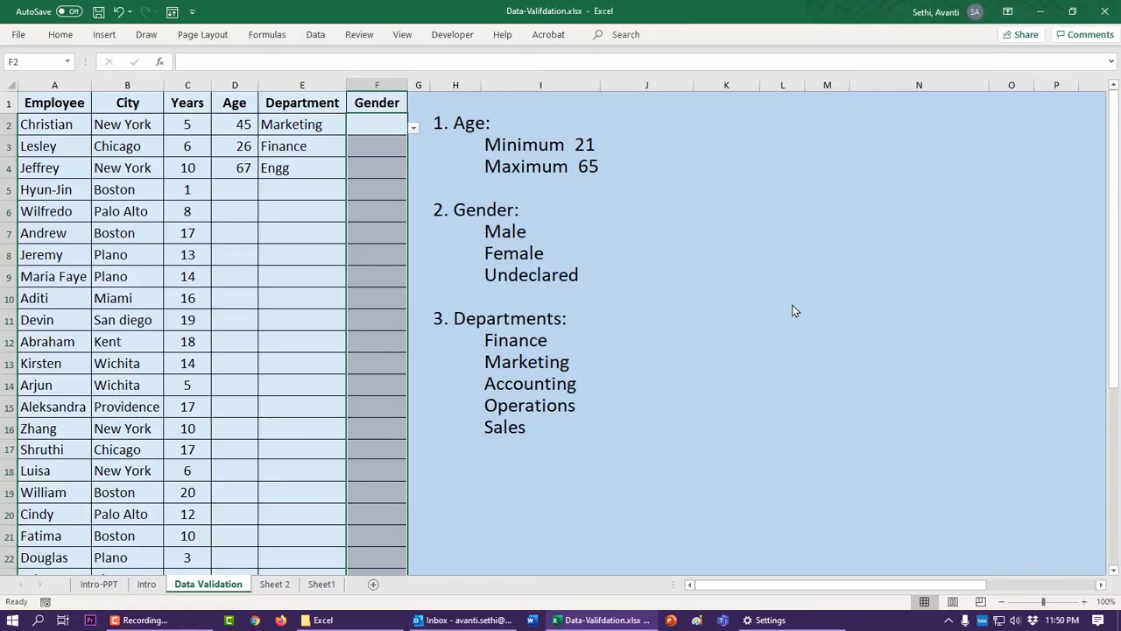
- Choose Male for cell F2 and Female for cell F3 from the Gender validation lists
click(354, 133)
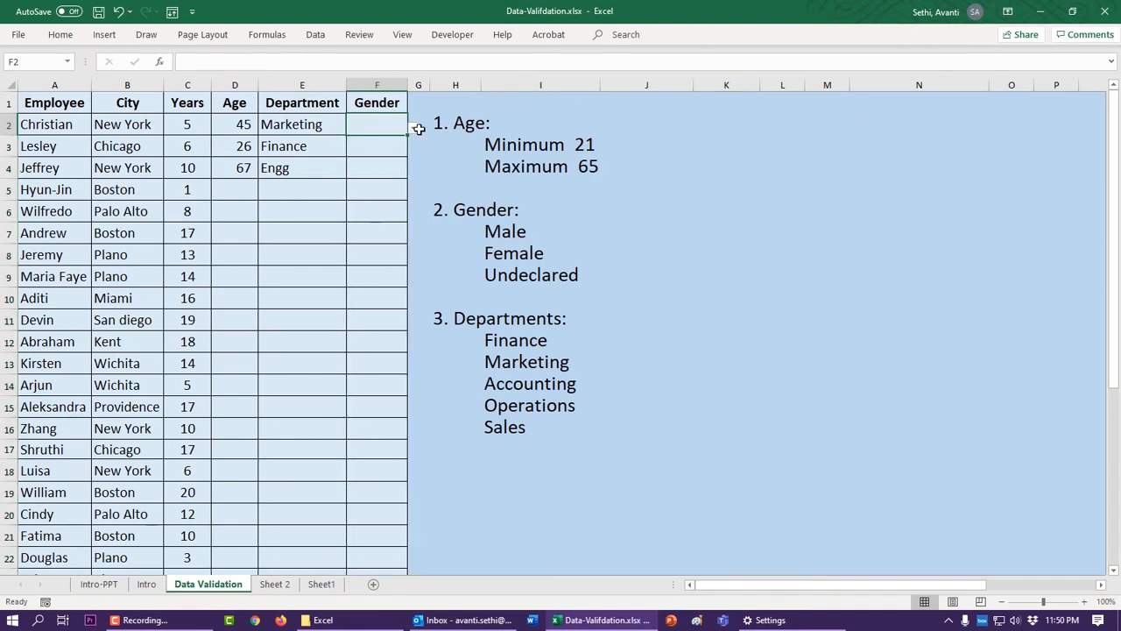
click(414, 128)
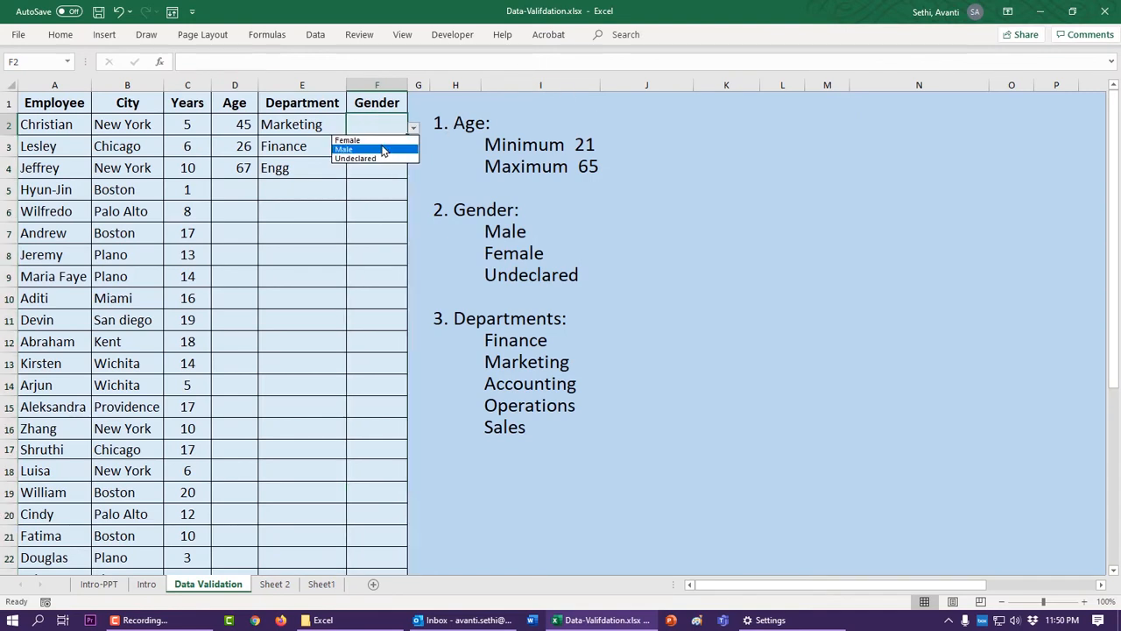
click(377, 149)
click(380, 148)
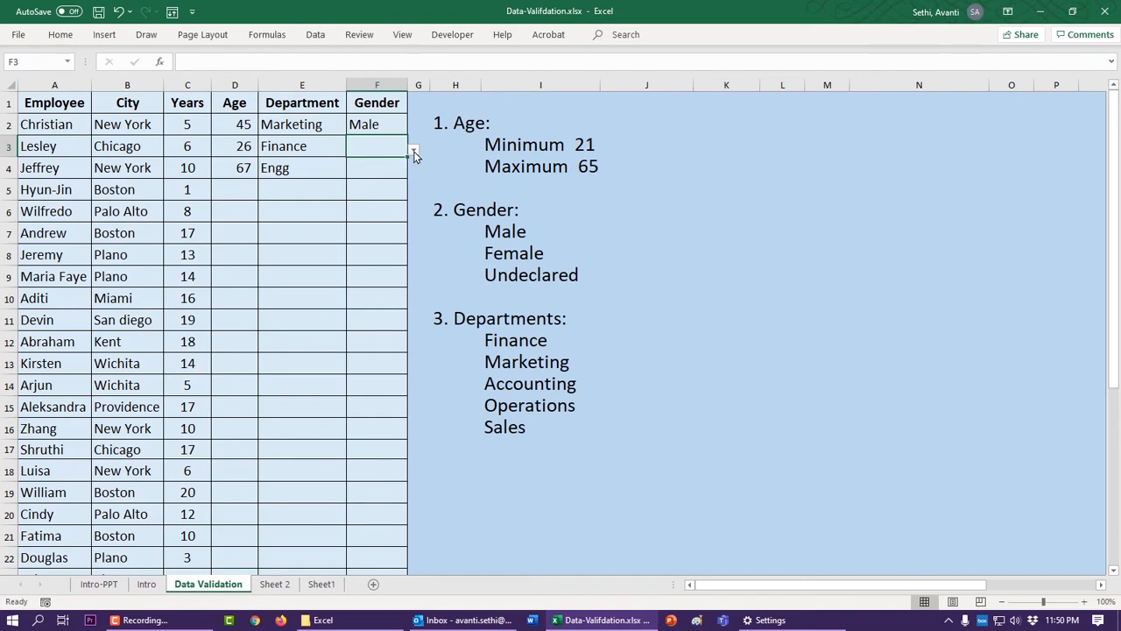
click(414, 151)
click(374, 163)
- Choose Male for cell F4 and Undeclared for cell F5 from the Gender validation lists
click(374, 167)
click(412, 171)
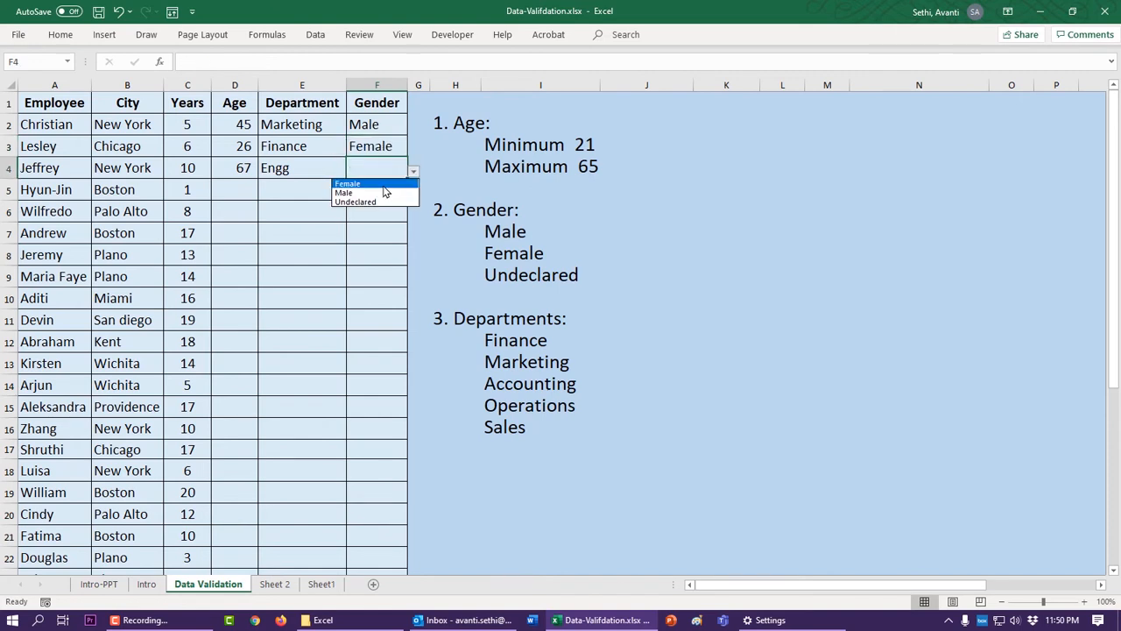
click(384, 192)
click(382, 187)
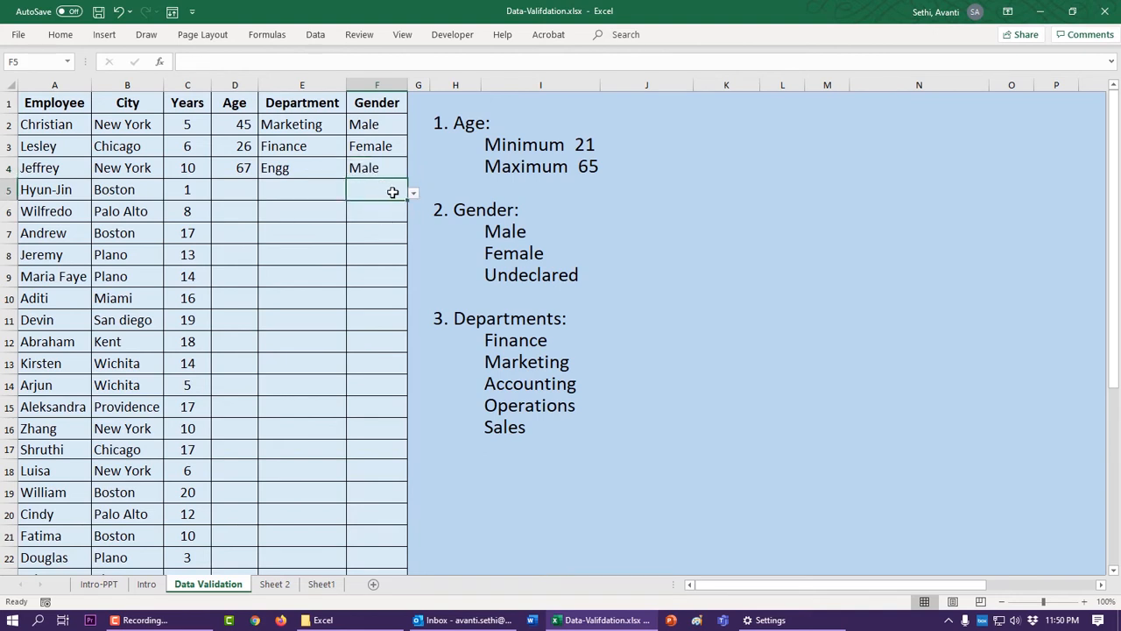
click(413, 193)
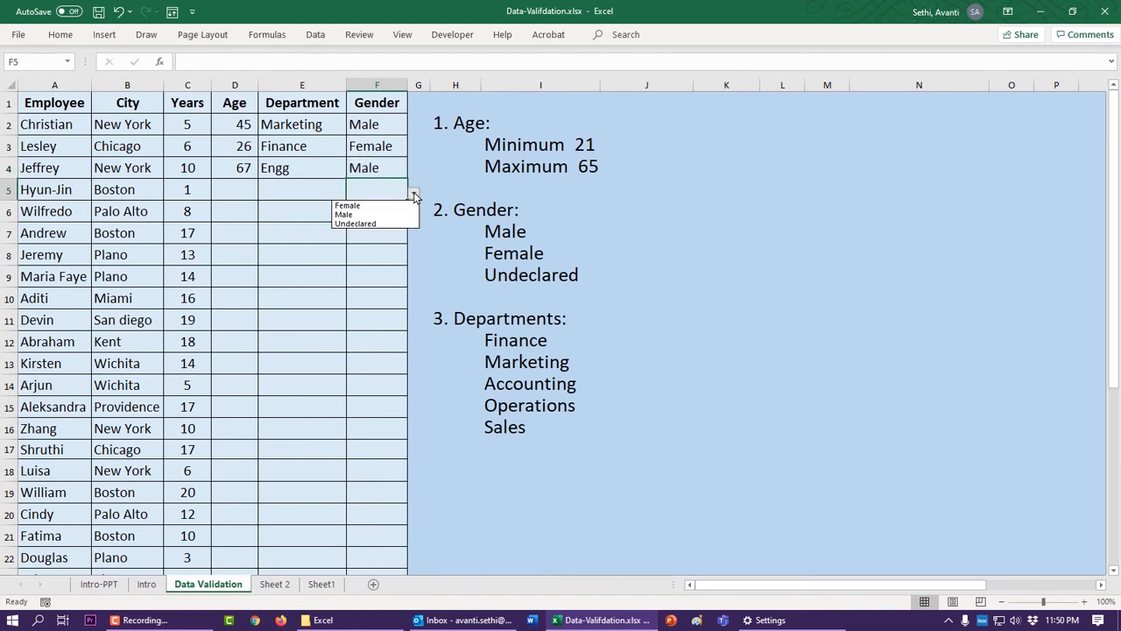
click(381, 224)
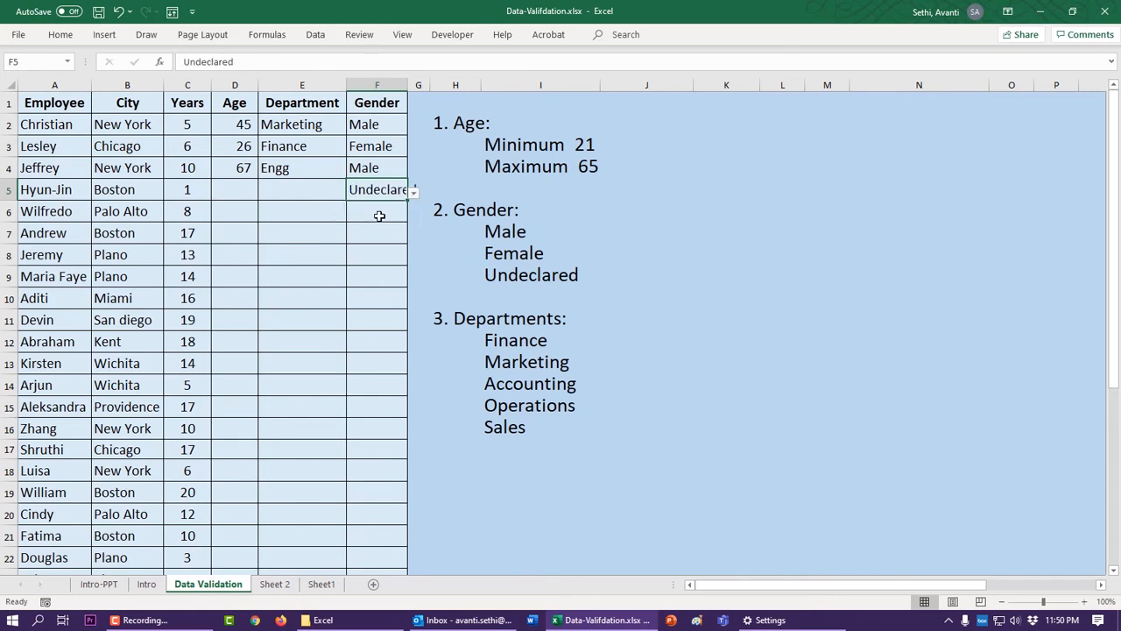
- Circle the invalid data on the Data Validation sheet
click(381, 215)
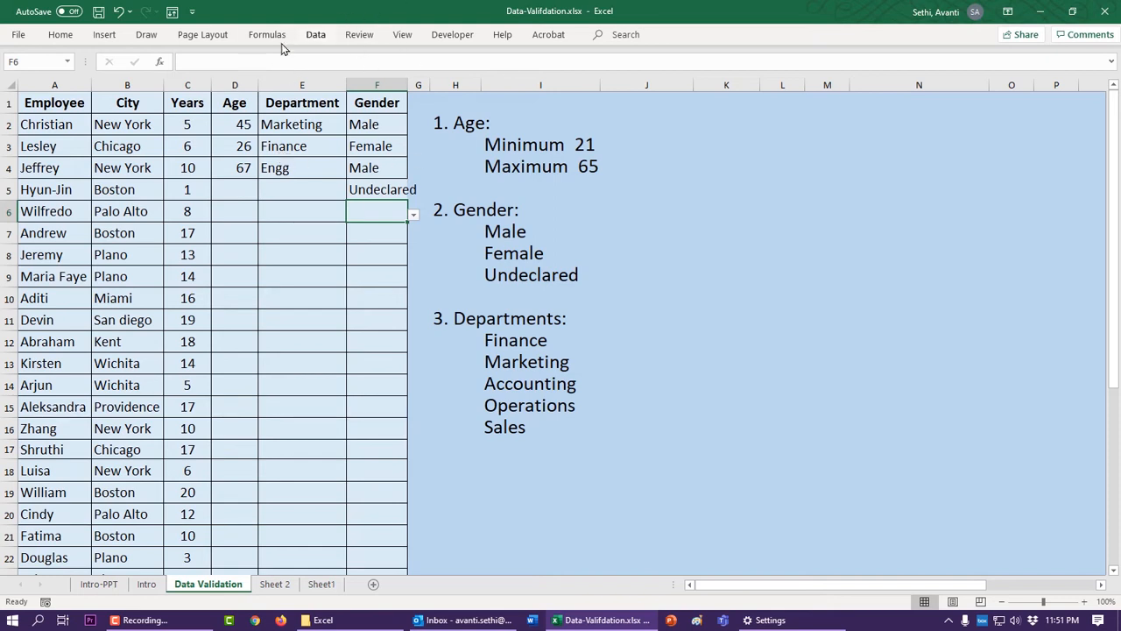
click(315, 34)
click(708, 88)
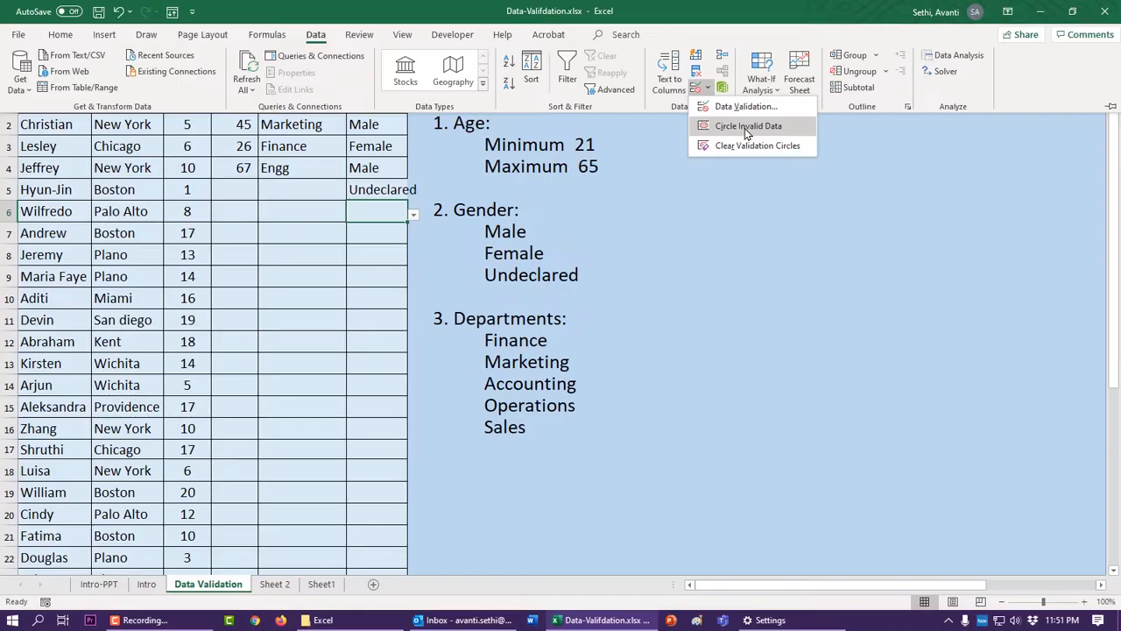
click(745, 128)
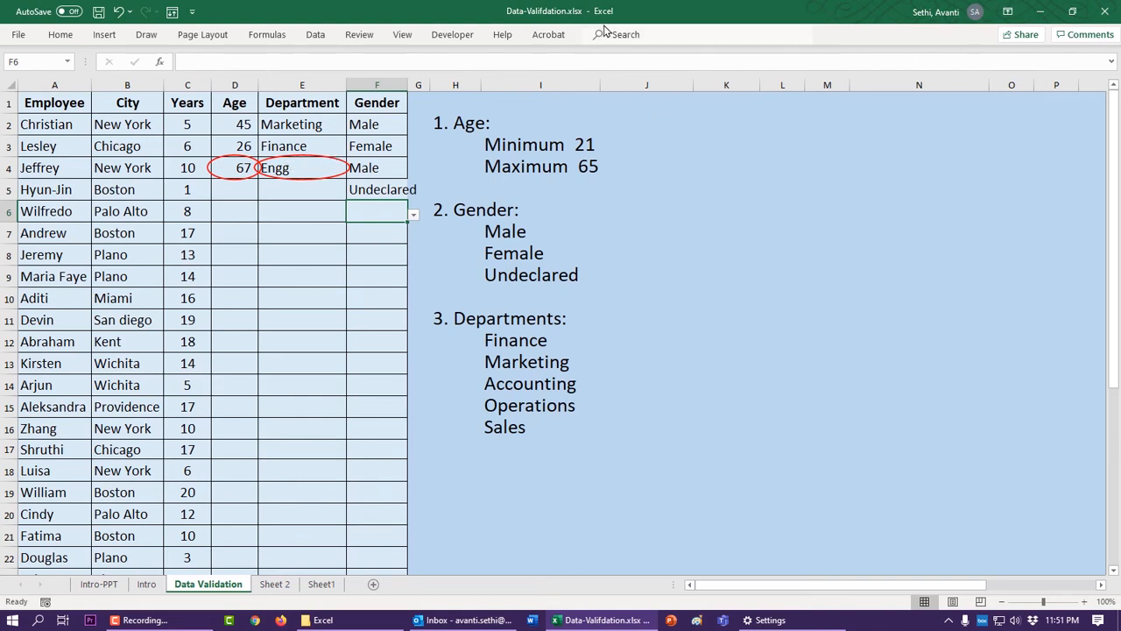
- Clear the validation circles from the Age and Department entries
click(313, 37)
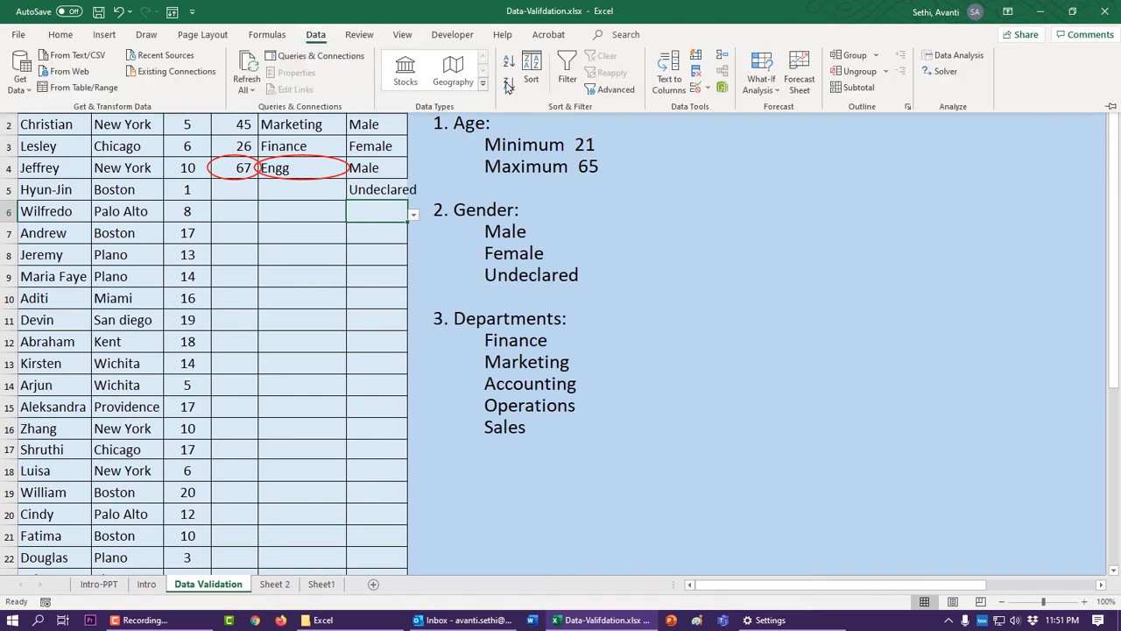
click(708, 89)
click(770, 147)
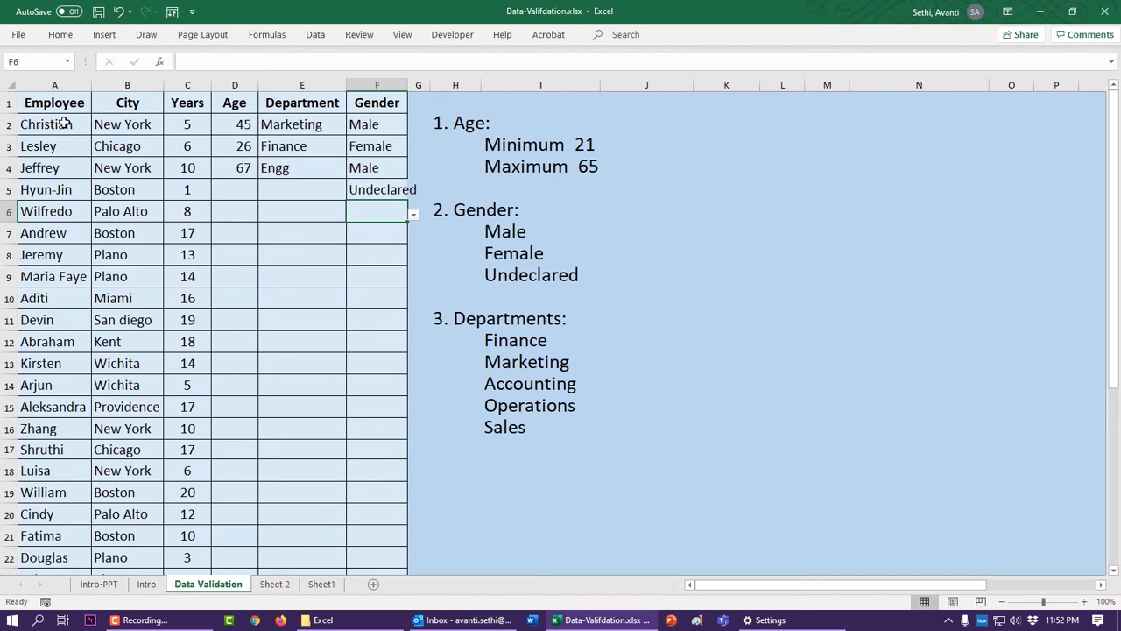
- Start a data validation rule based on a custom formula for the Employee cells A2:A40
drag(65, 125, 62, 520)
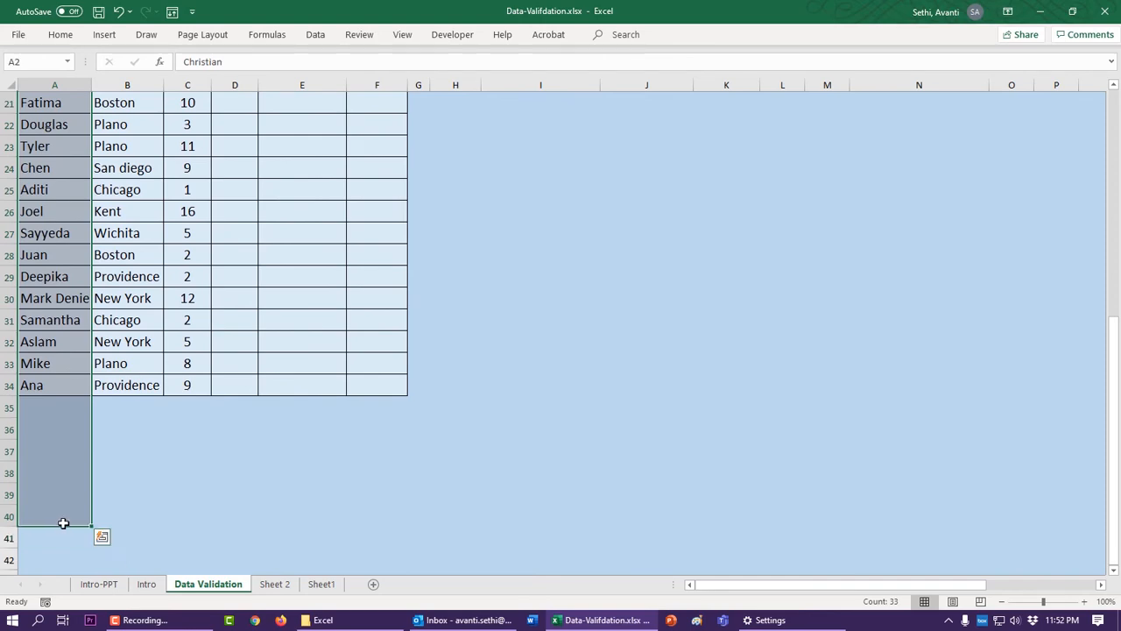
scroll(506, 203, up, 7)
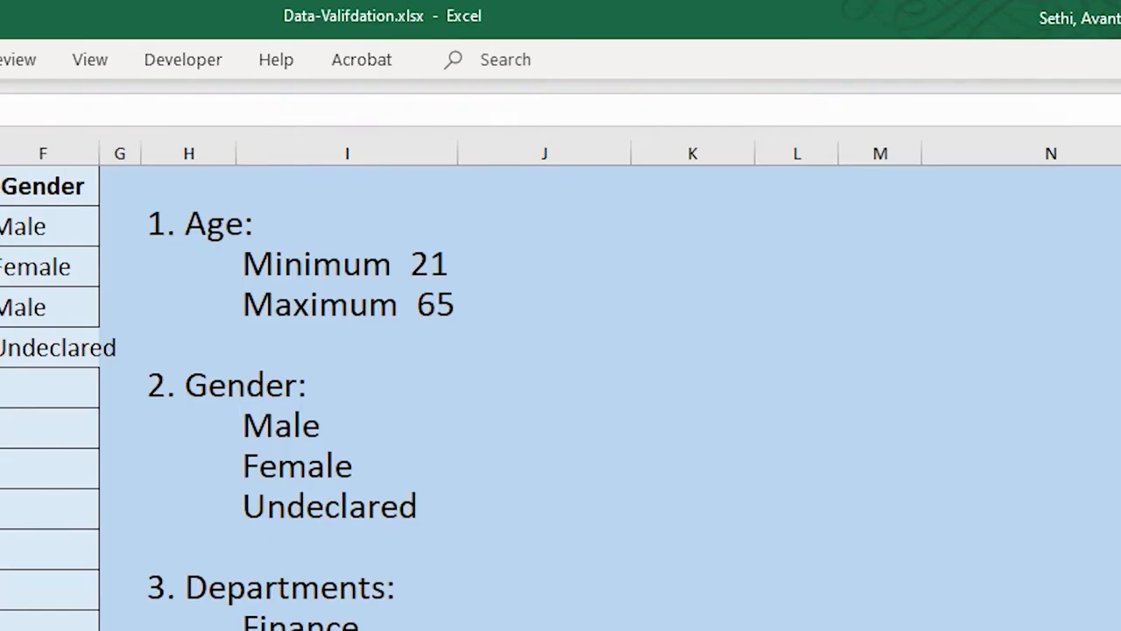
click(315, 34)
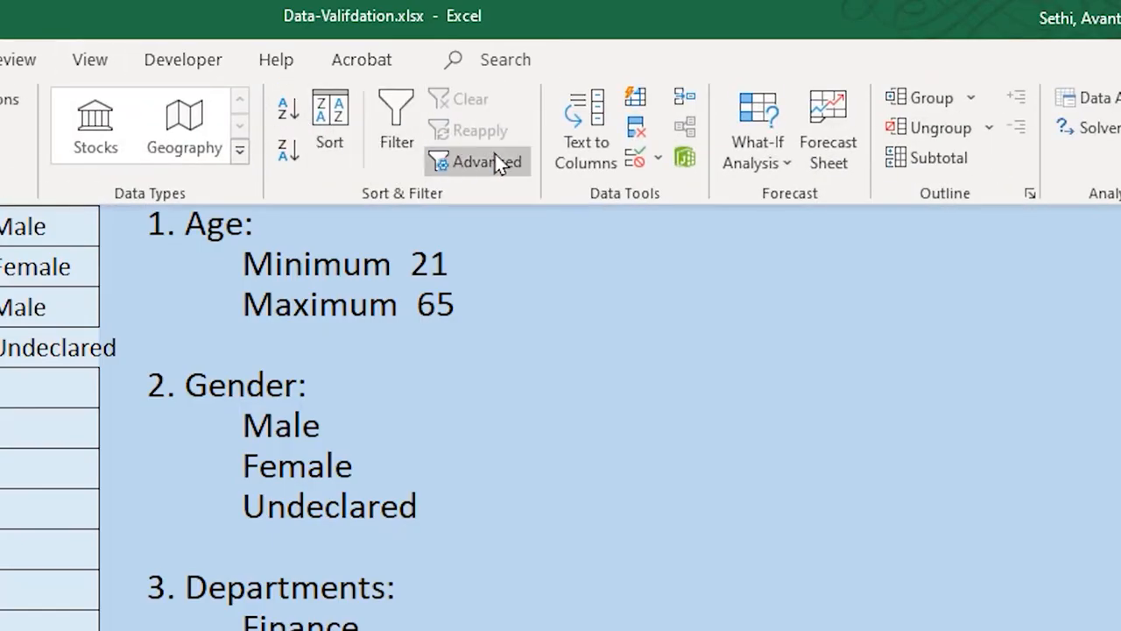
click(657, 159)
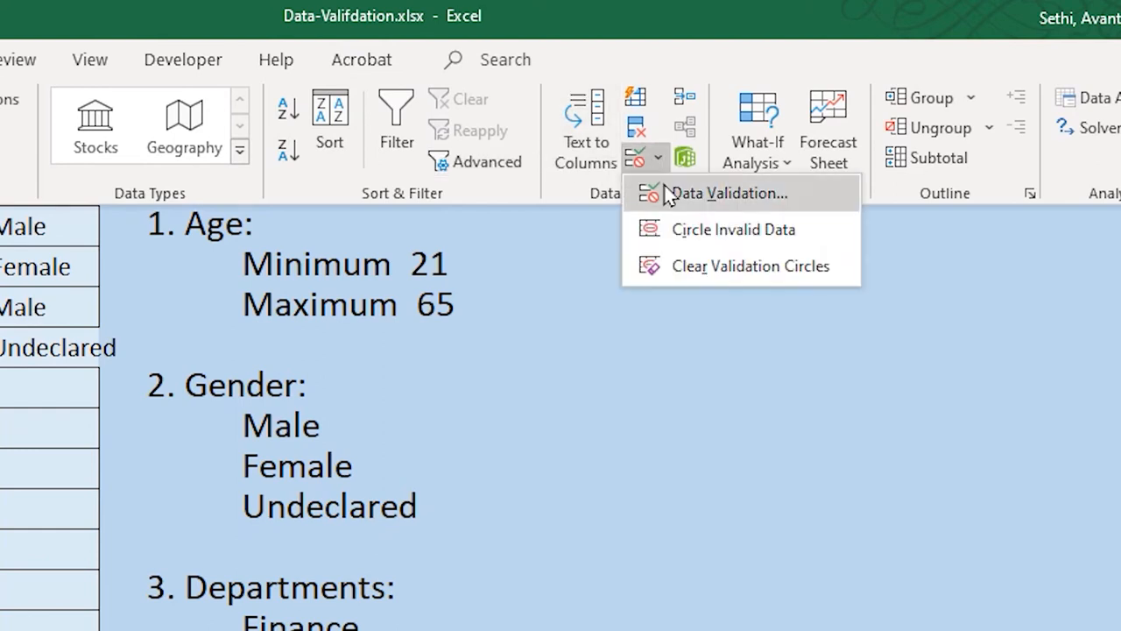
click(663, 192)
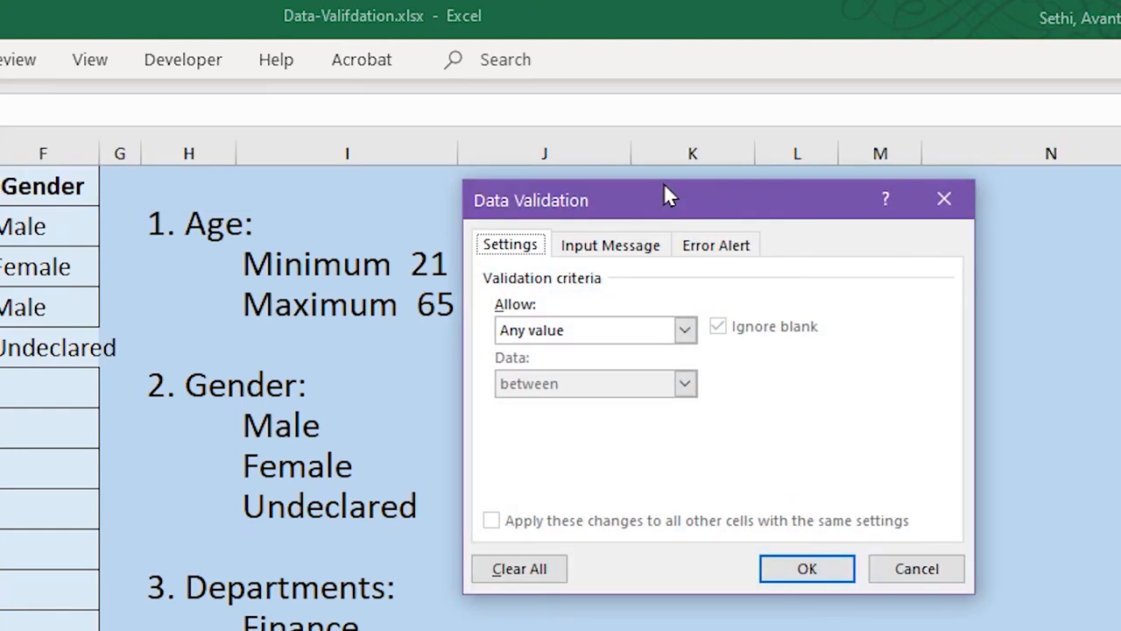
click(685, 330)
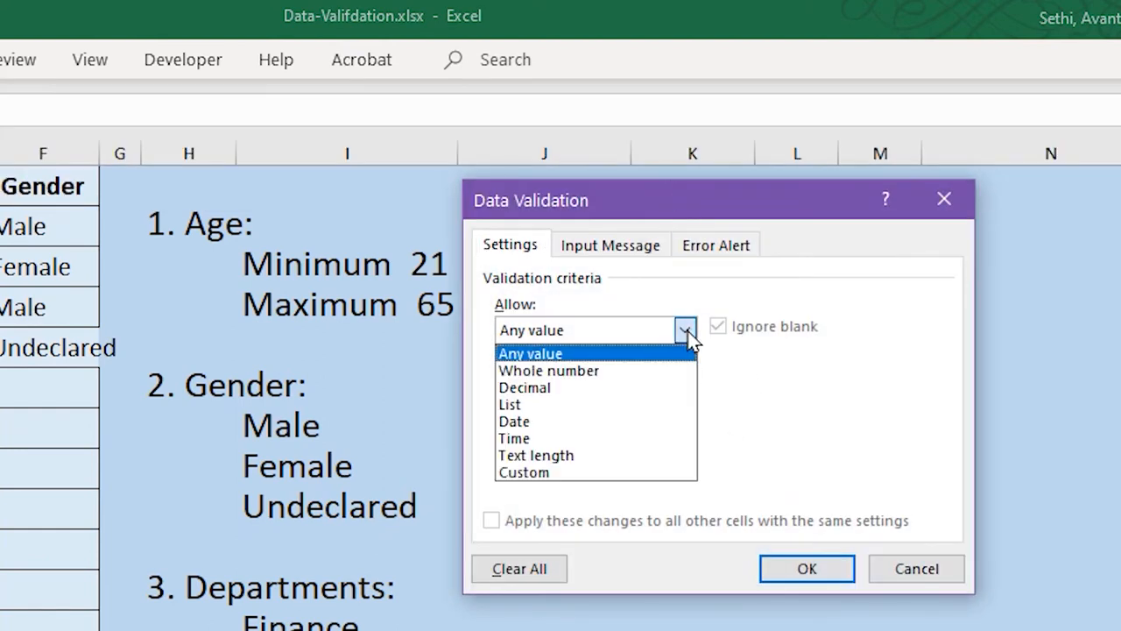
click(560, 474)
click(576, 432)
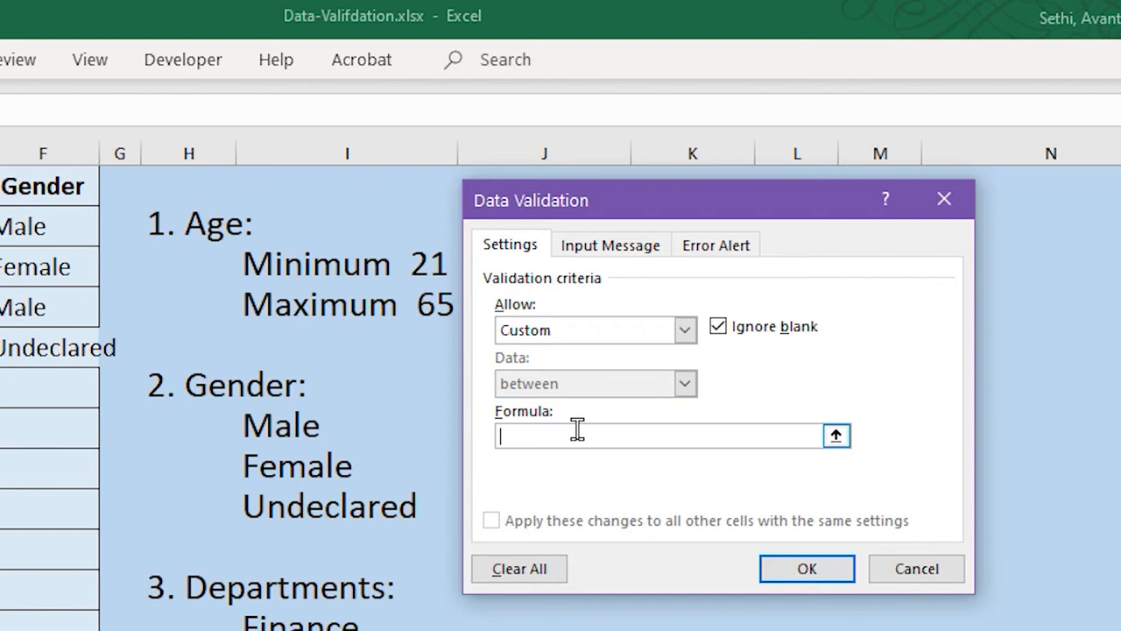
- Set the Employee rule's formula to "=countif($a$2:$a$500,a2)<=1" and apply the validation
text(=countif($a$2:$a$500)
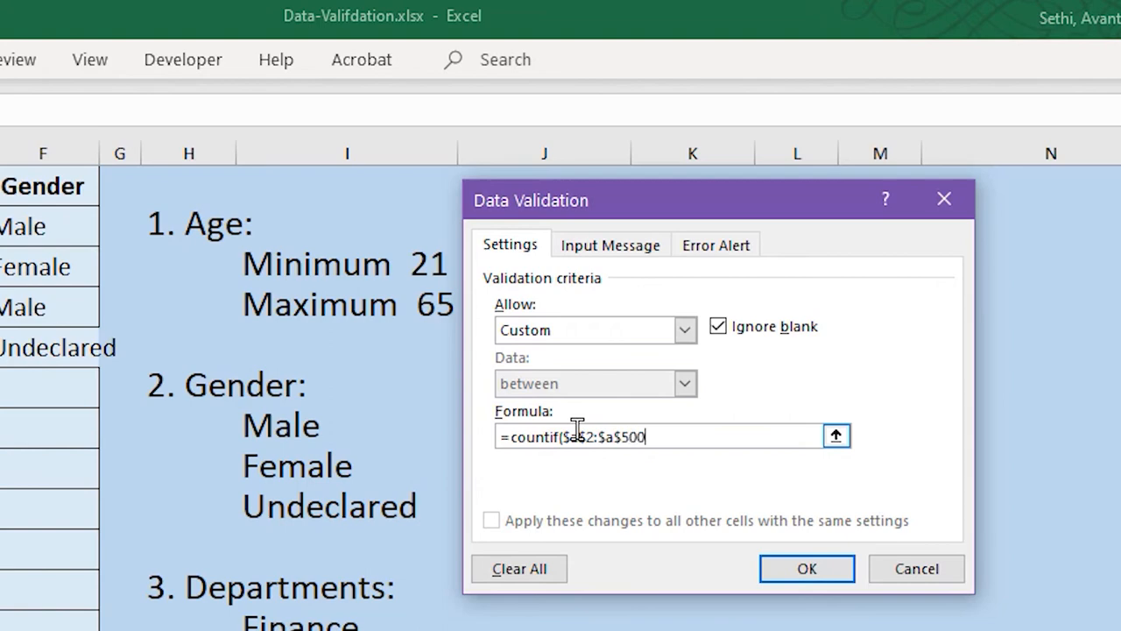
text(,a2)
text())
text(<=1)
text(2)
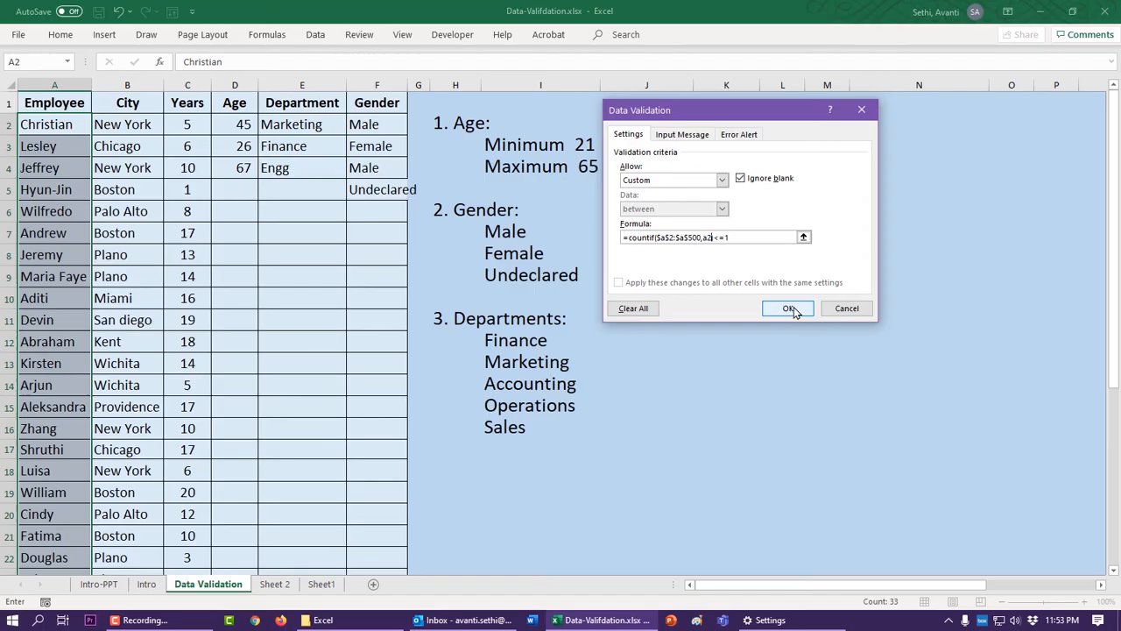
click(807, 569)
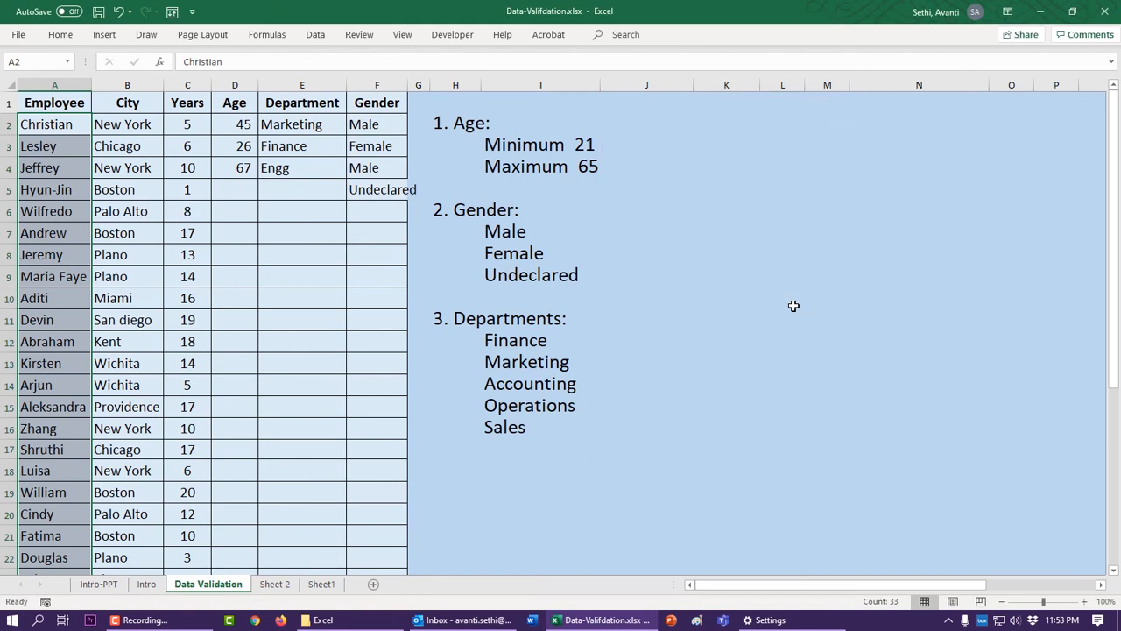
- Circle the invalid data again and check the Employee column for duplicate names
click(683, 214)
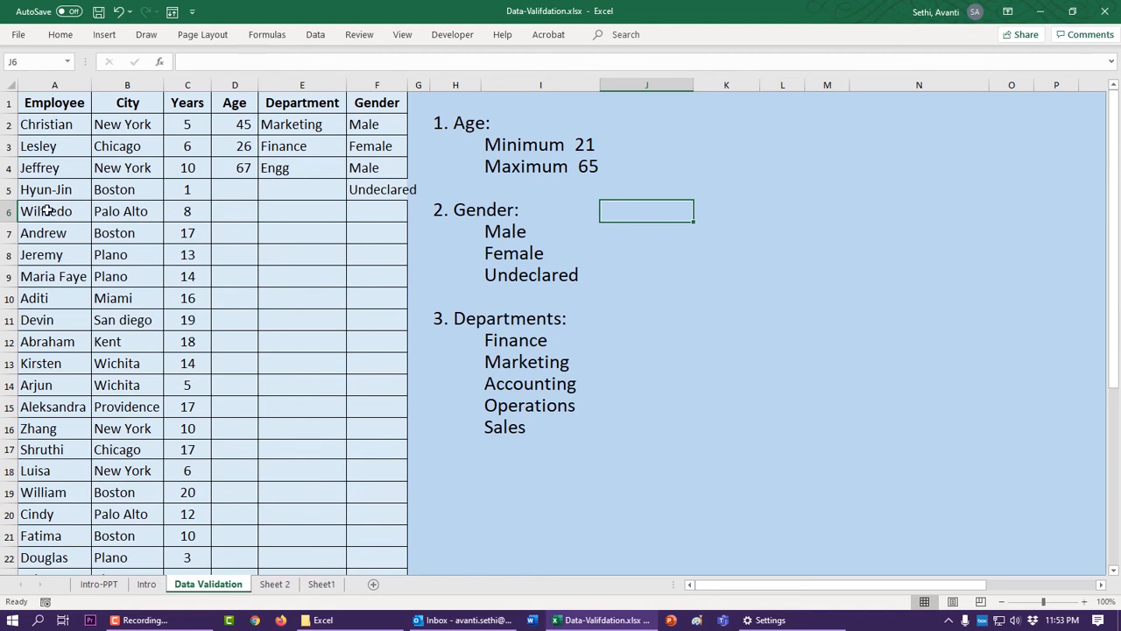
click(313, 37)
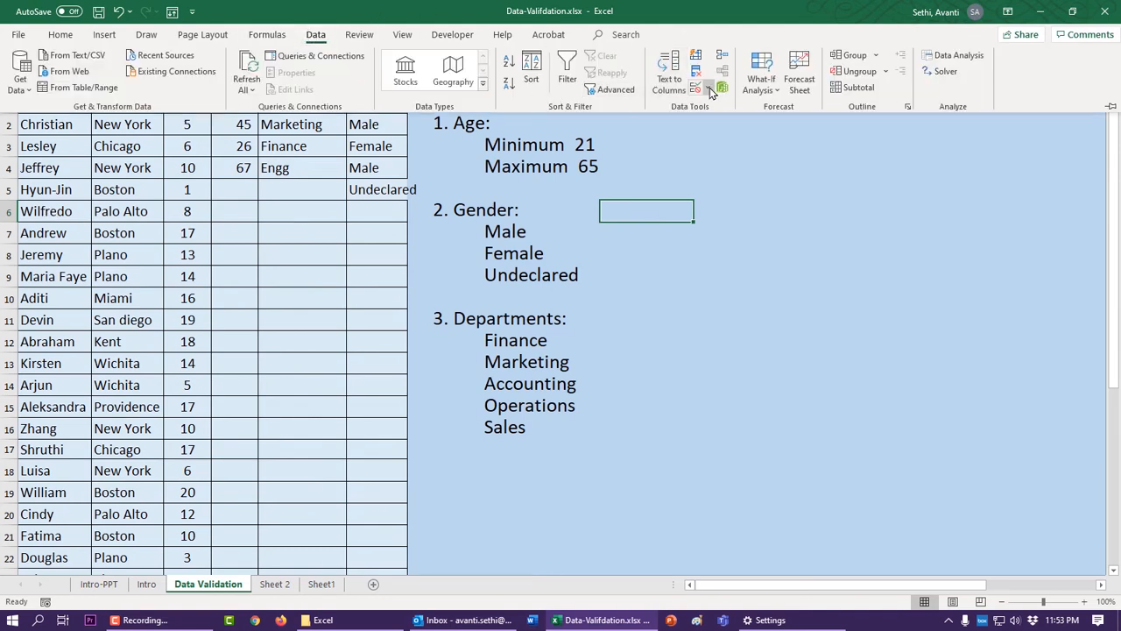
click(709, 89)
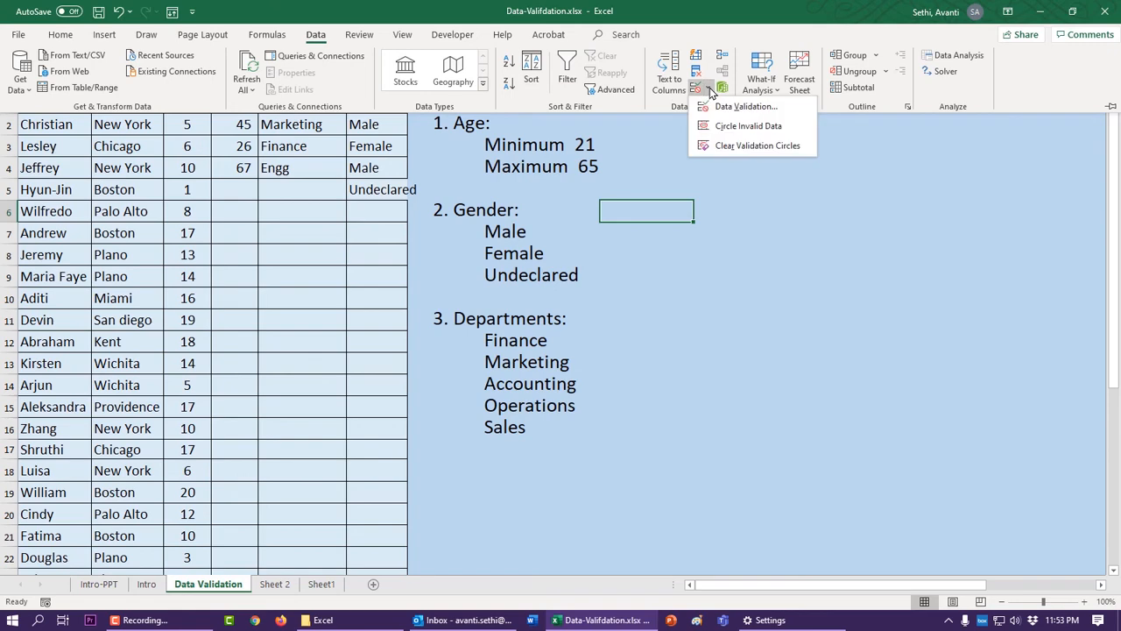
click(736, 127)
scroll(258, 282, down, 1)
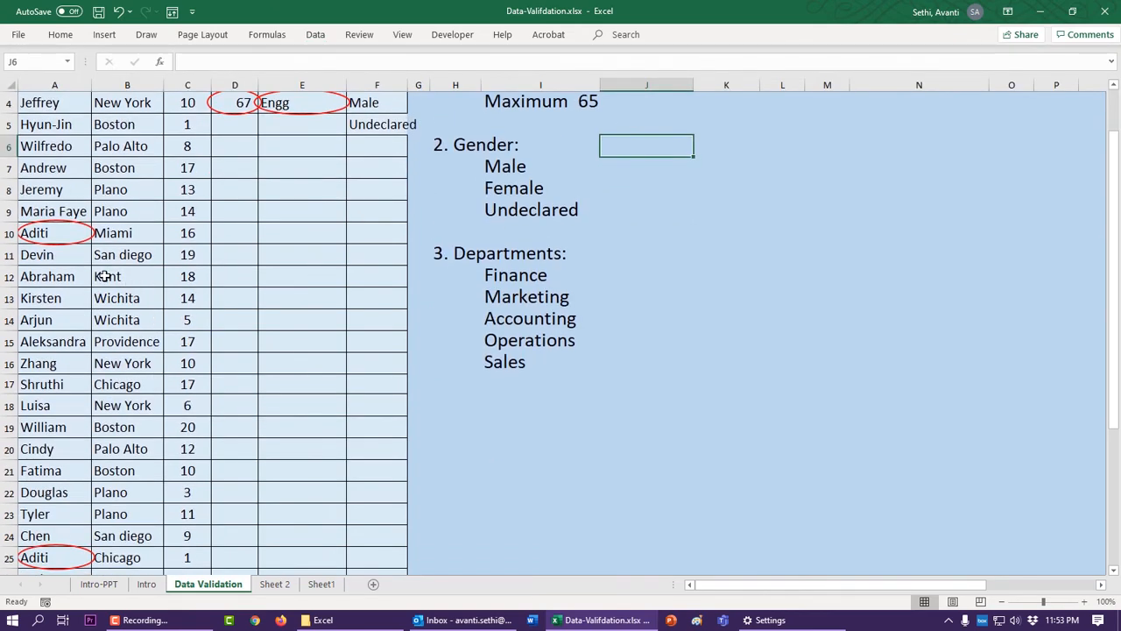
scroll(67, 409, down, 2)
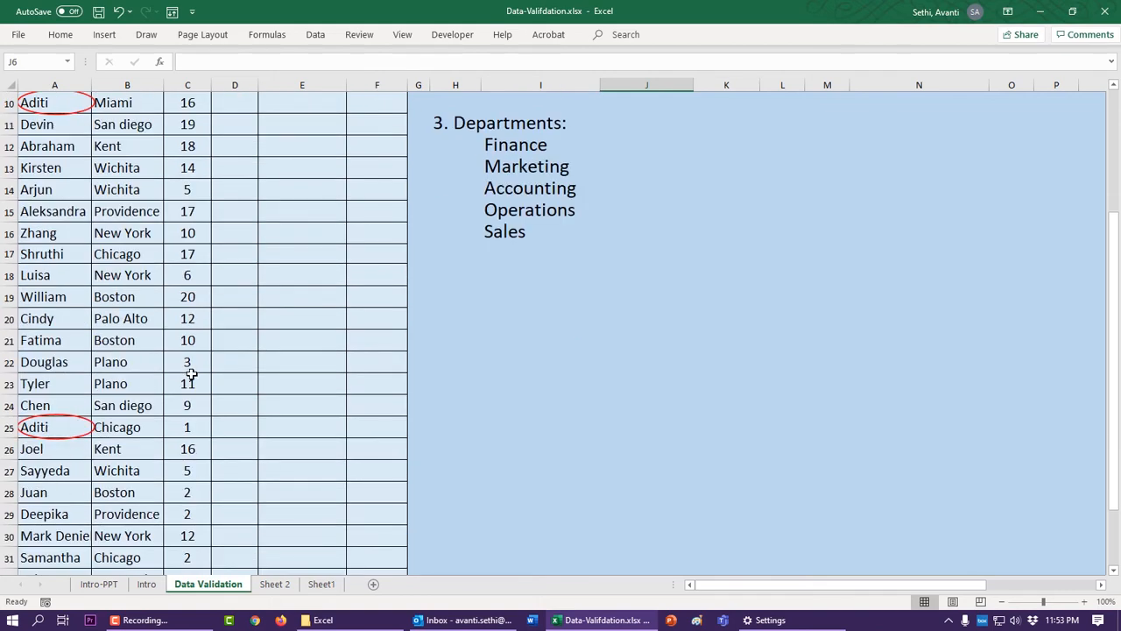
scroll(187, 371, up, 3)
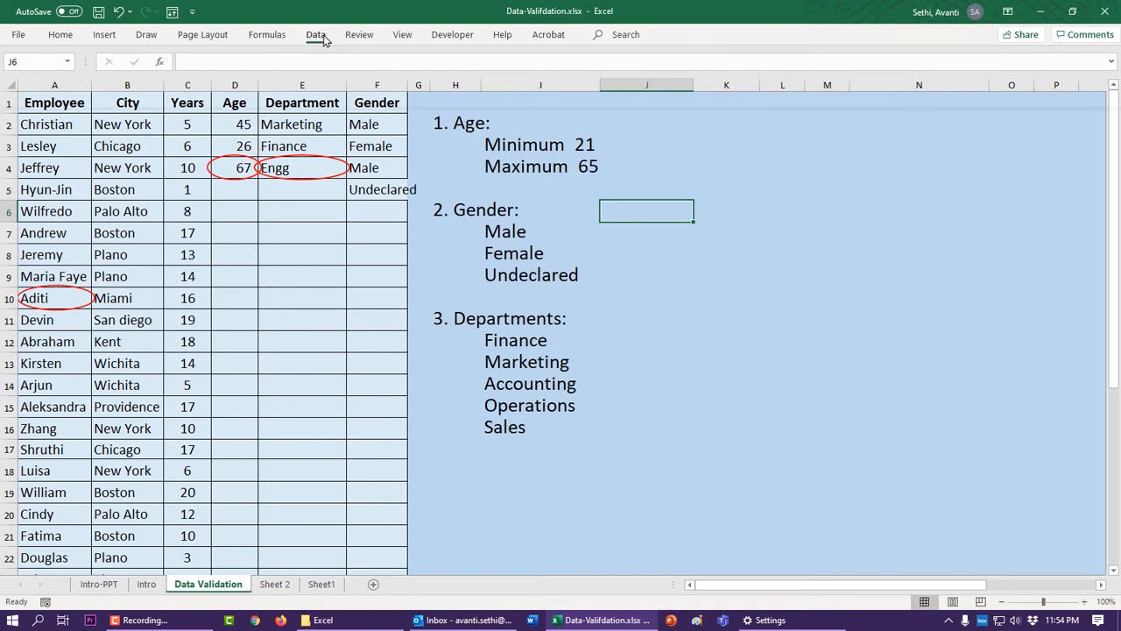
- Clear the validation circles, including those in the Employee column
click(323, 38)
click(711, 91)
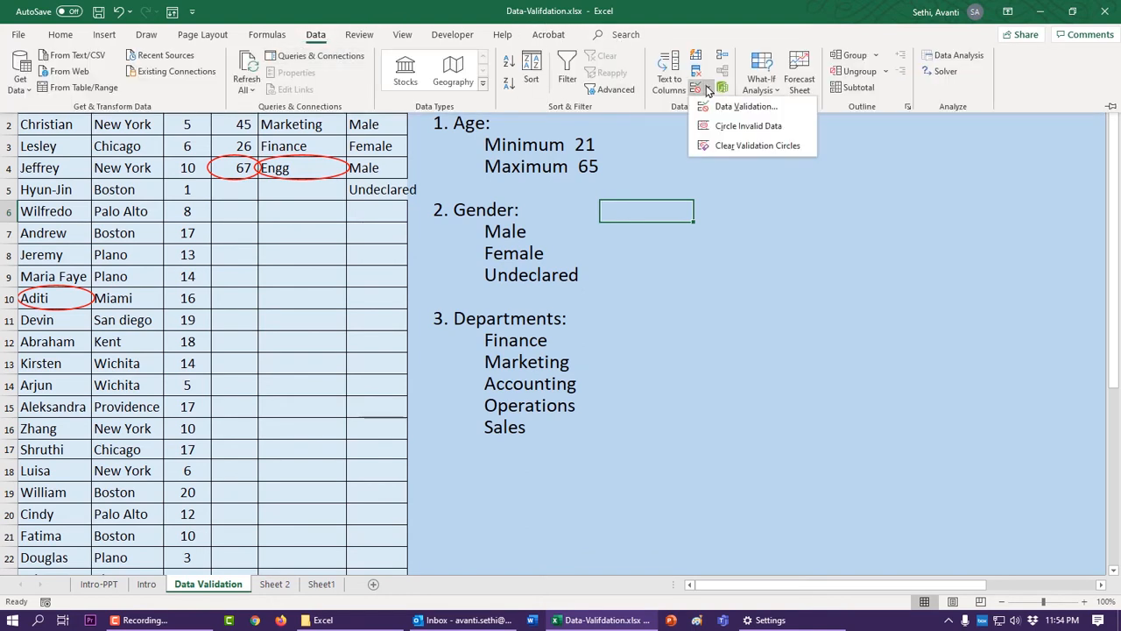
click(736, 148)
click(736, 166)
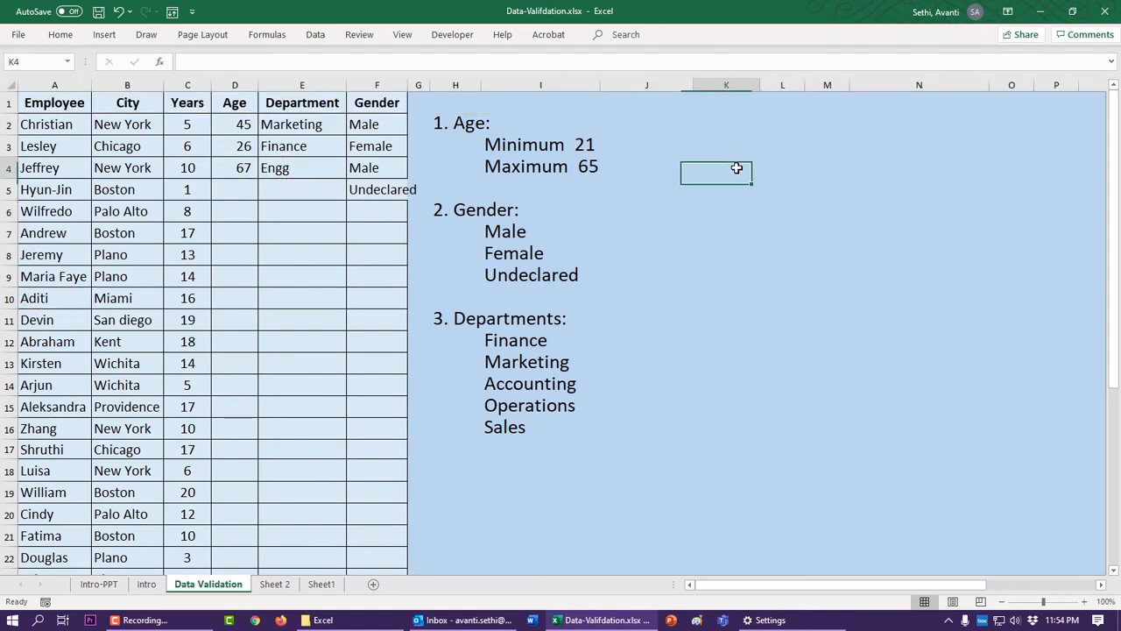
- Try to enter an employee name already listed in column A into cell A35, and cancel the entry
scroll(306, 257, down, 7)
double_click(60, 377)
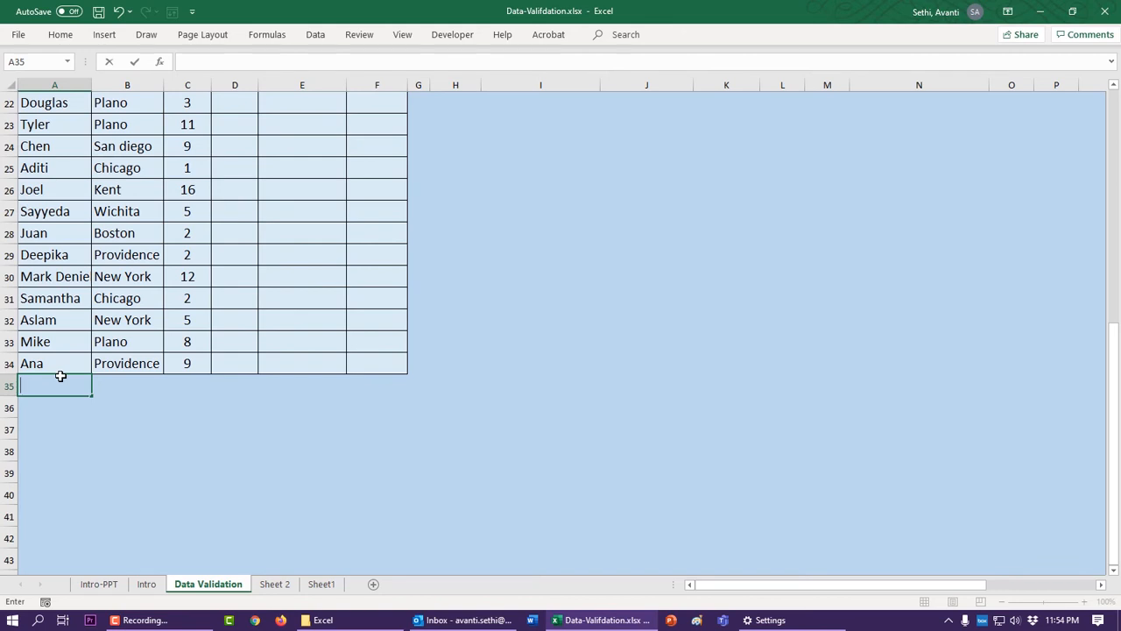
text(Juan)
key(Return)
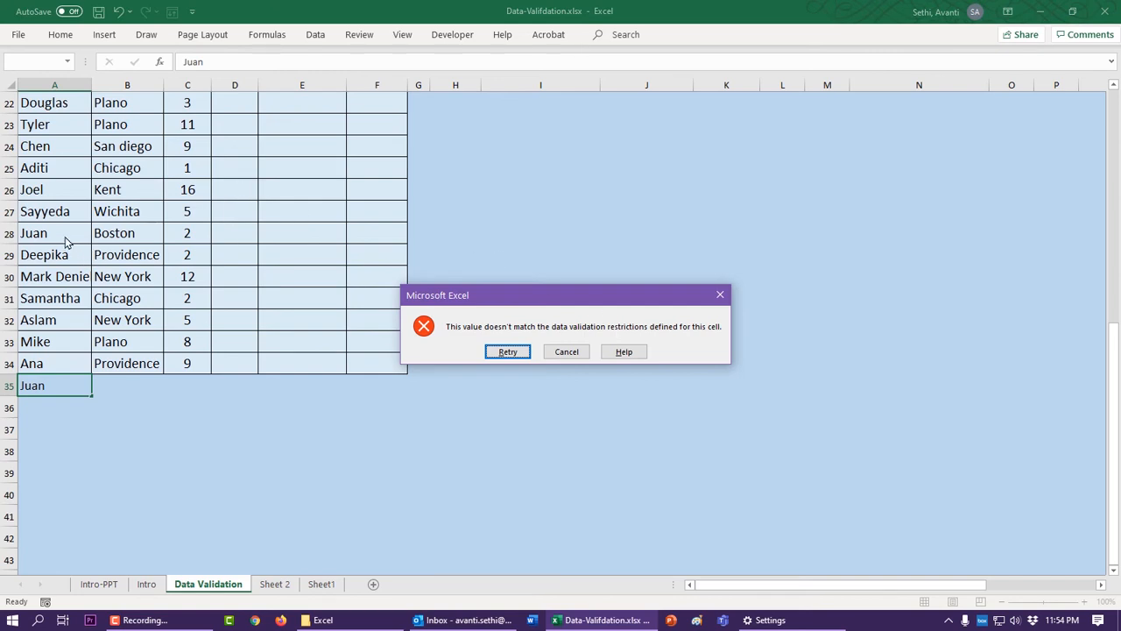
click(569, 351)
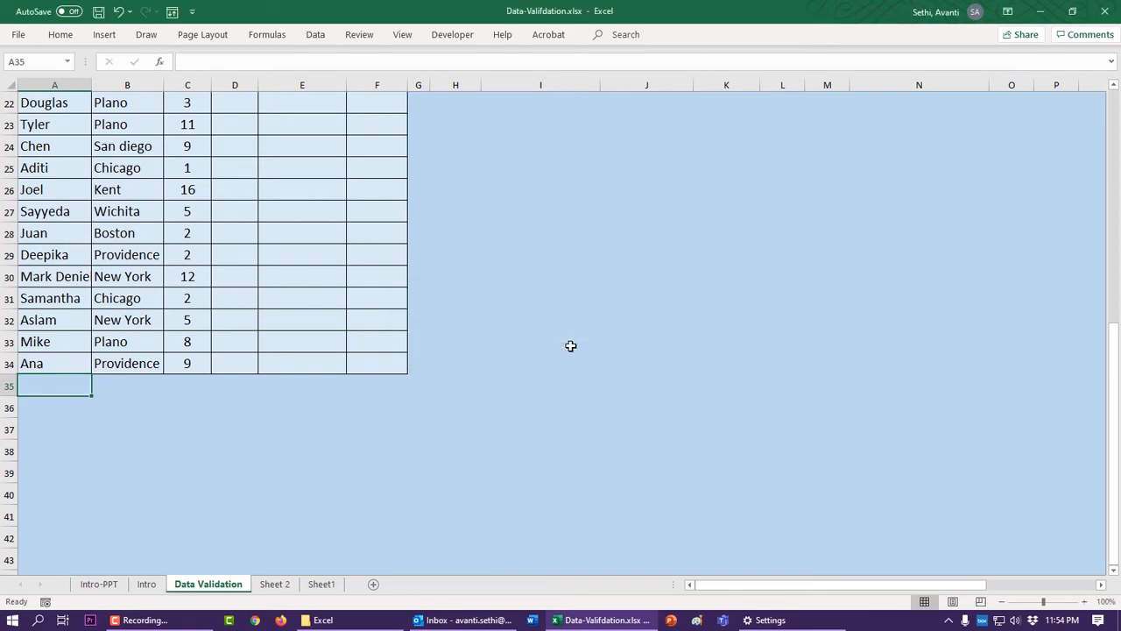
click(571, 345)
- Apply all borders to the empty cells K2:K6
scroll(525, 319, up, 7)
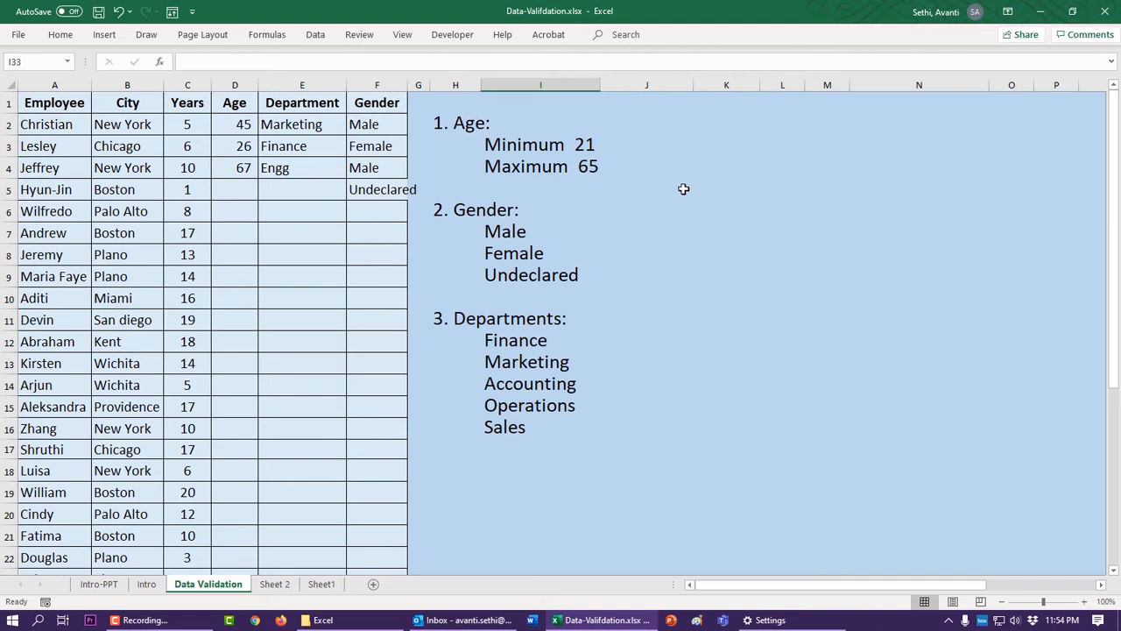
click(716, 116)
drag(720, 144, 723, 205)
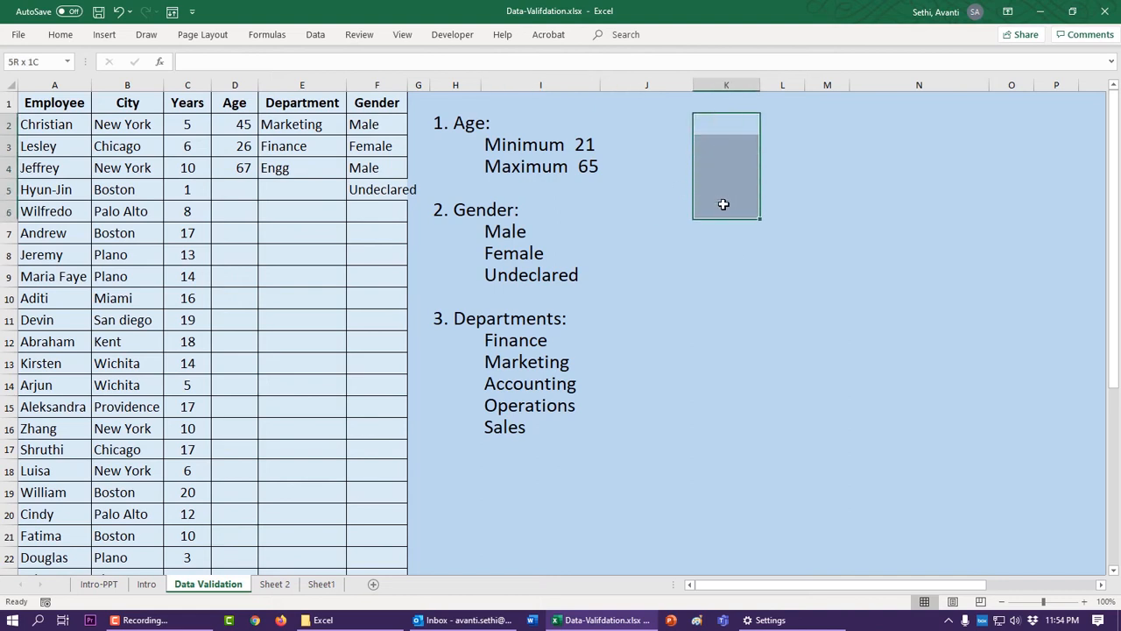
click(61, 34)
click(203, 83)
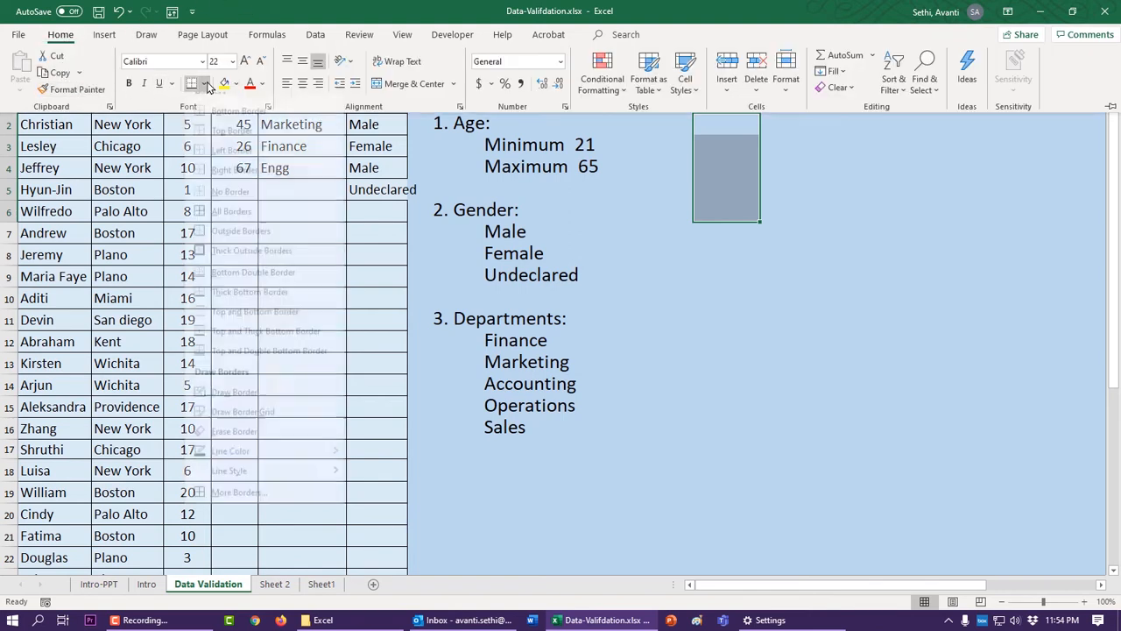
click(241, 226)
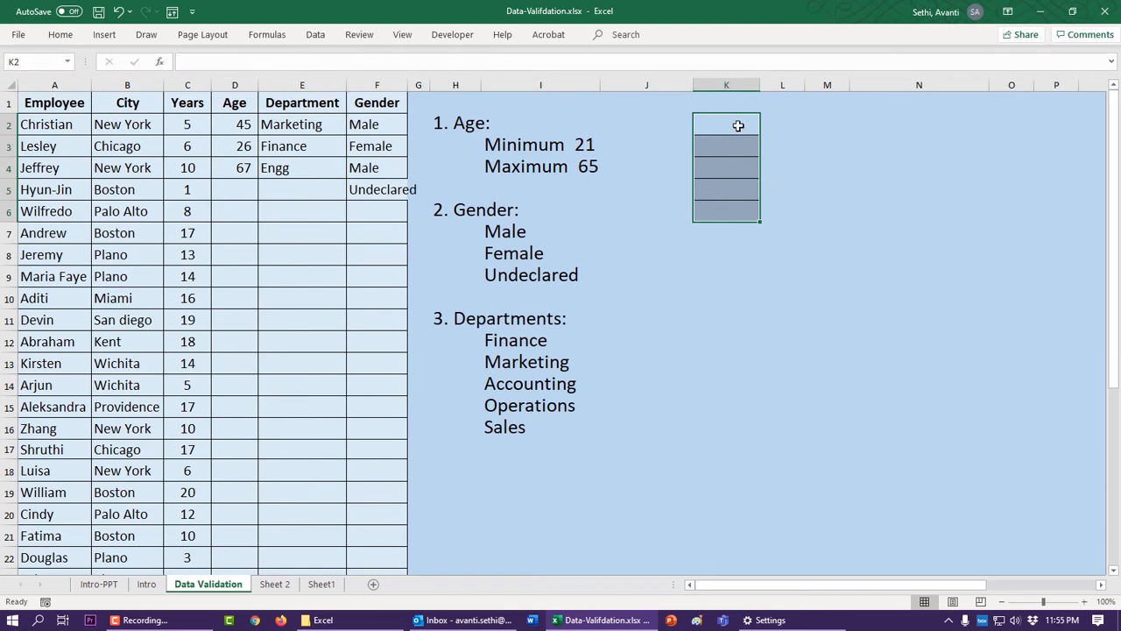
- Start a data validation rule based on a custom formula for cells K2:K6, moving the dialog clear of the cells
drag(739, 125, 733, 205)
click(315, 34)
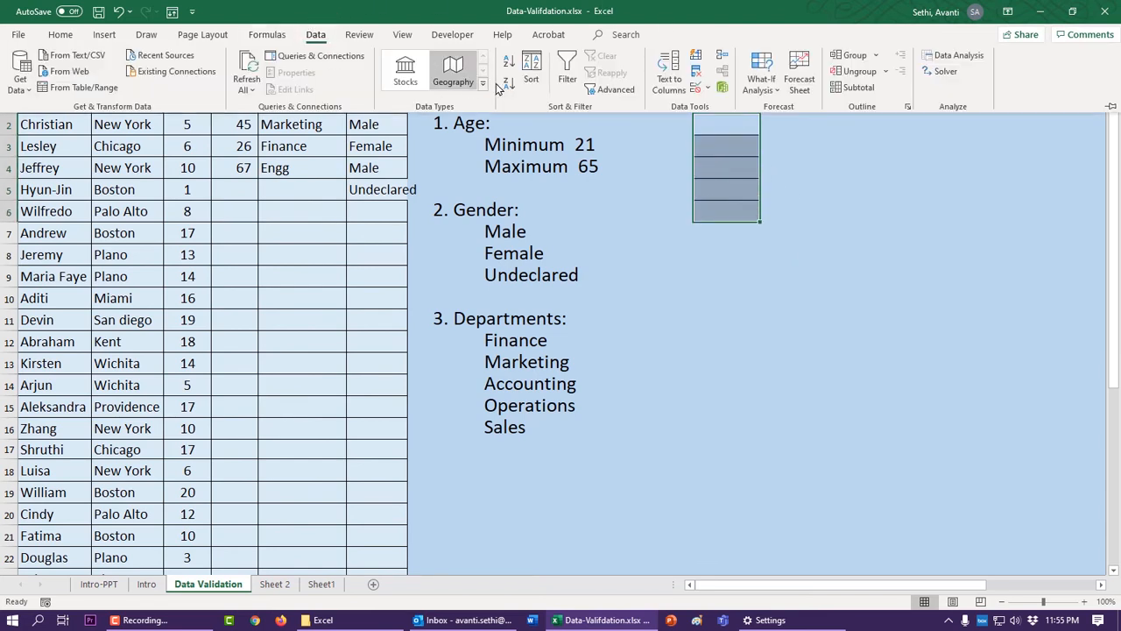
click(709, 91)
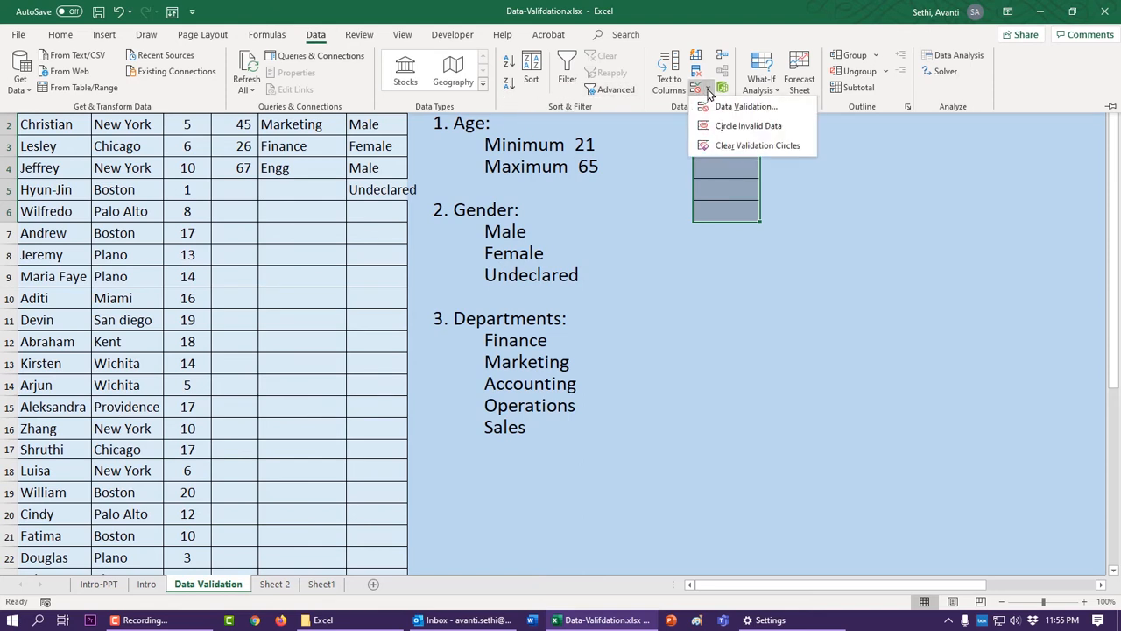
click(744, 108)
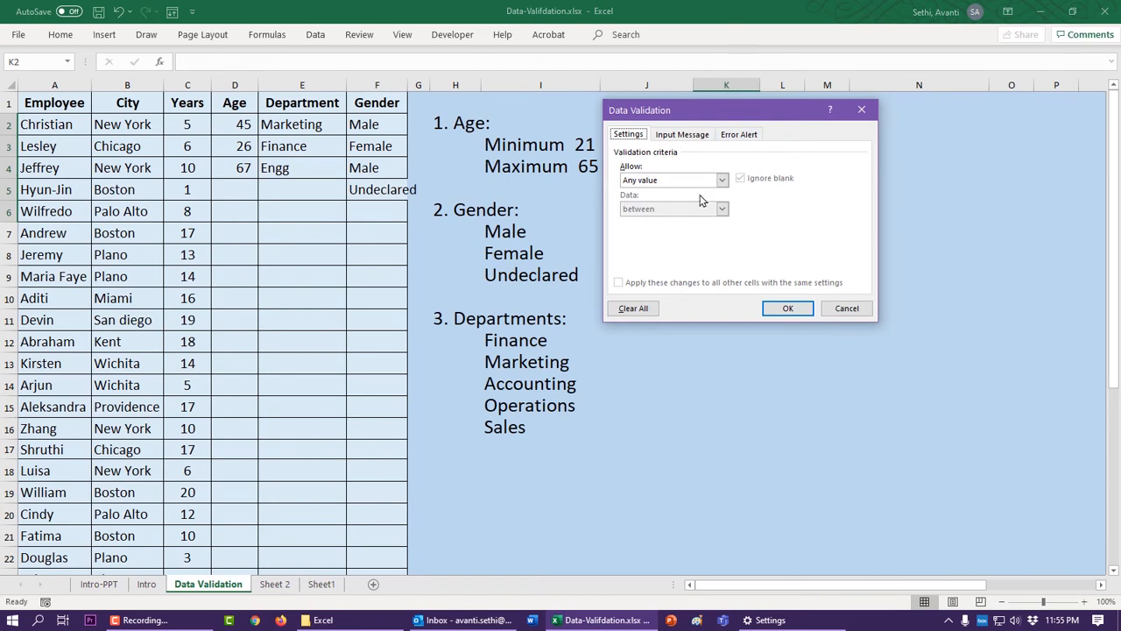
click(722, 180)
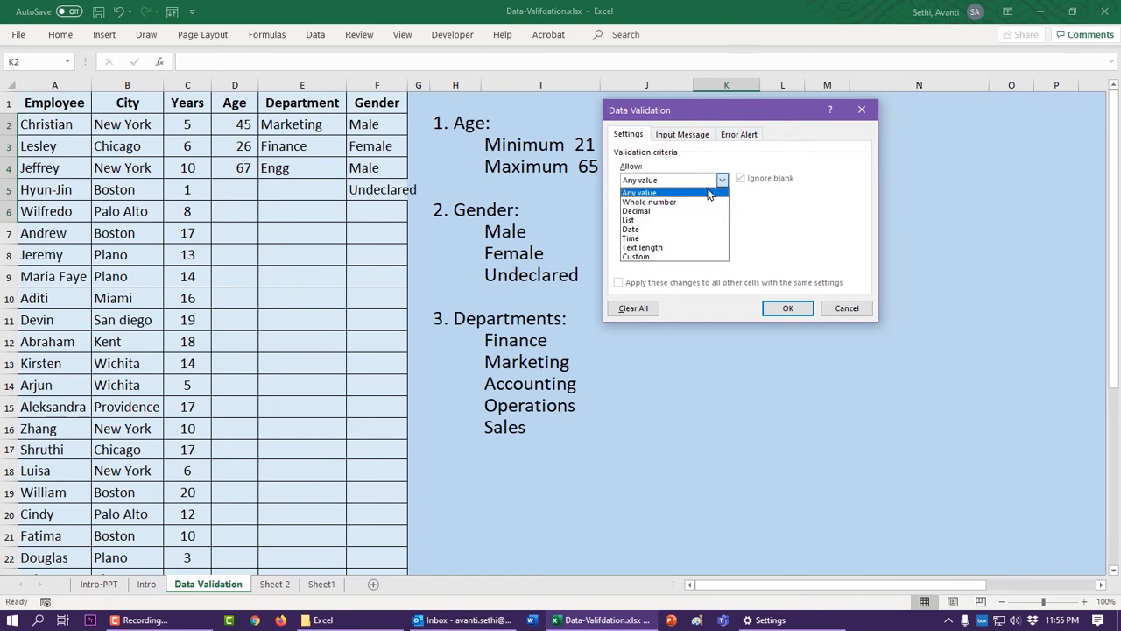
click(654, 257)
drag(740, 120, 739, 294)
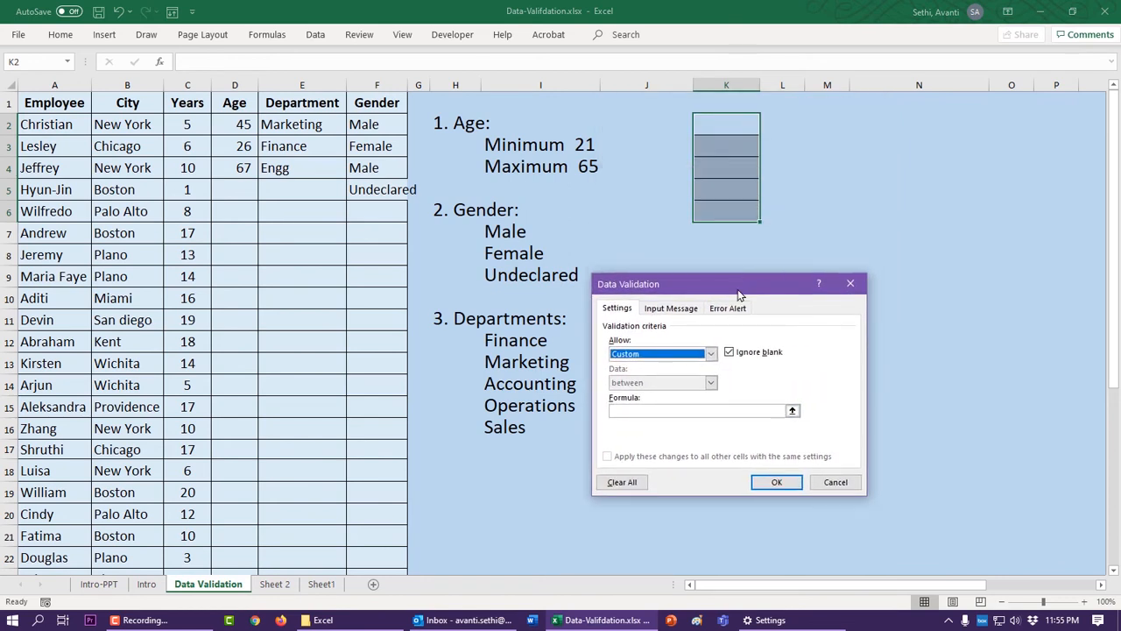
- Set the custom validation formula for cells K2:K6 to =k2=trim(k2) and apply the rule
click(698, 412)
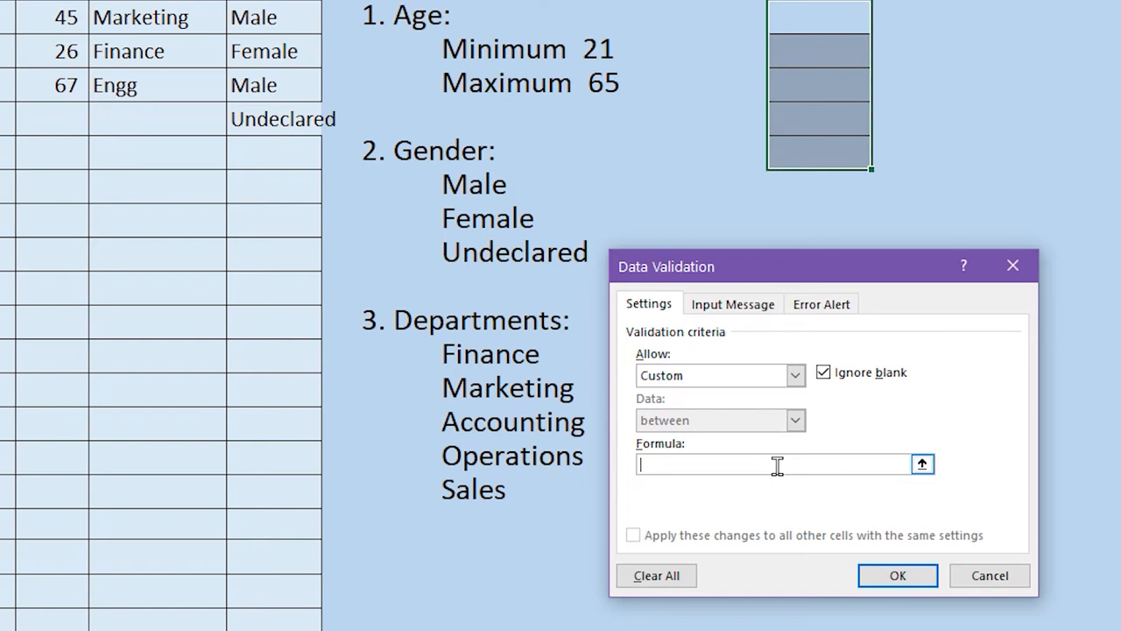
text(=k2=trim(k2))
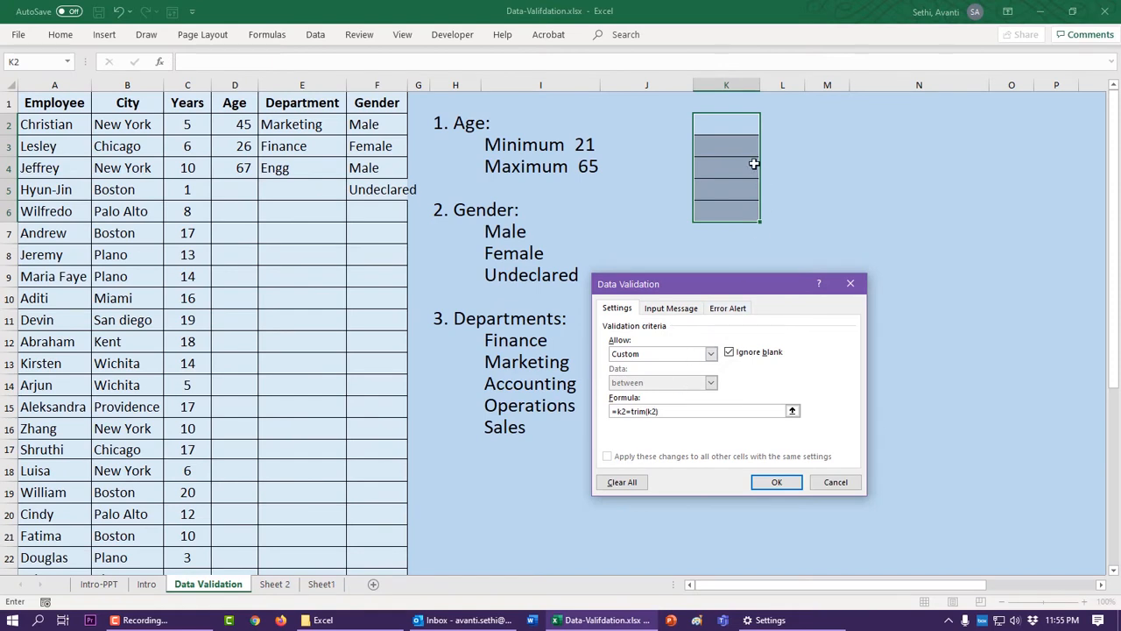
click(667, 409)
click(776, 482)
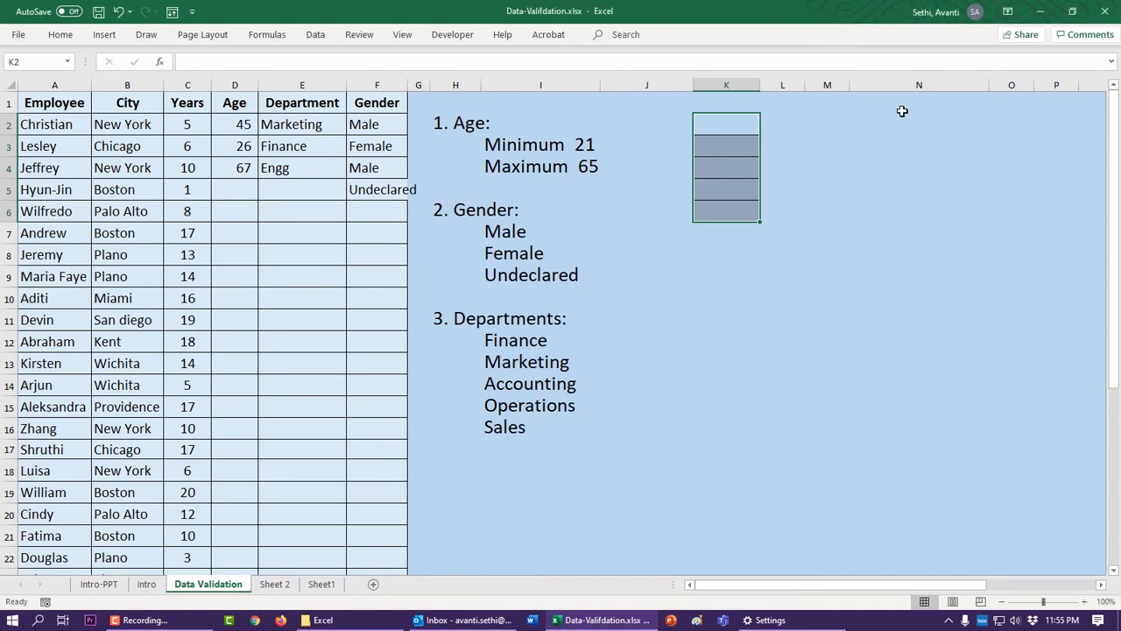
- Test the rule by entering a first name without extra spaces in cell K2
click(718, 117)
text(Avanti)
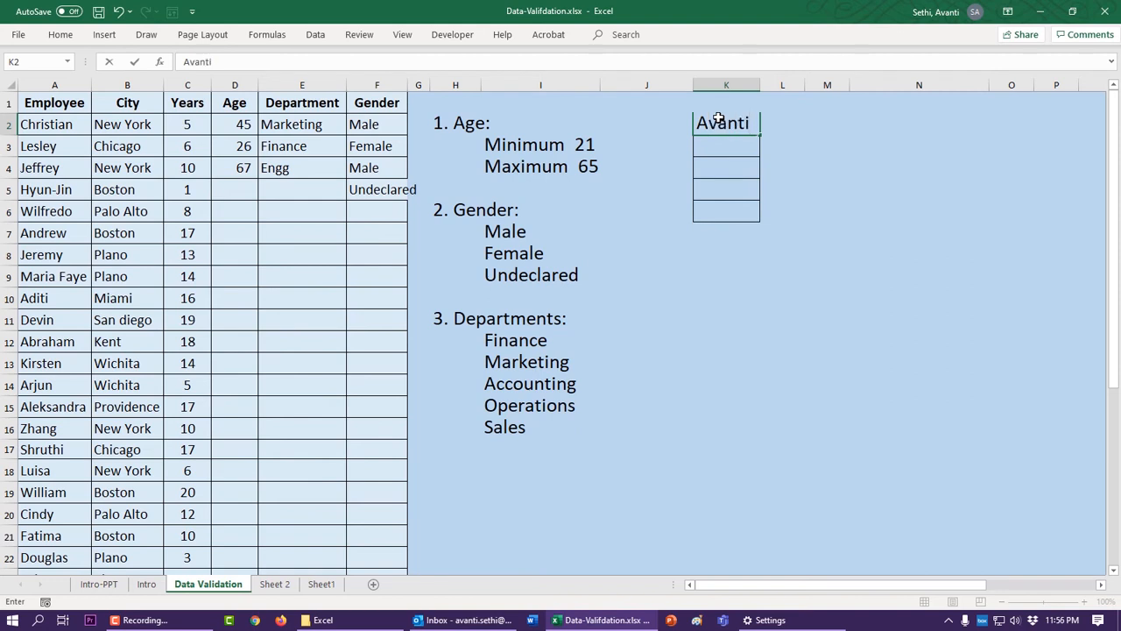
key(Return)
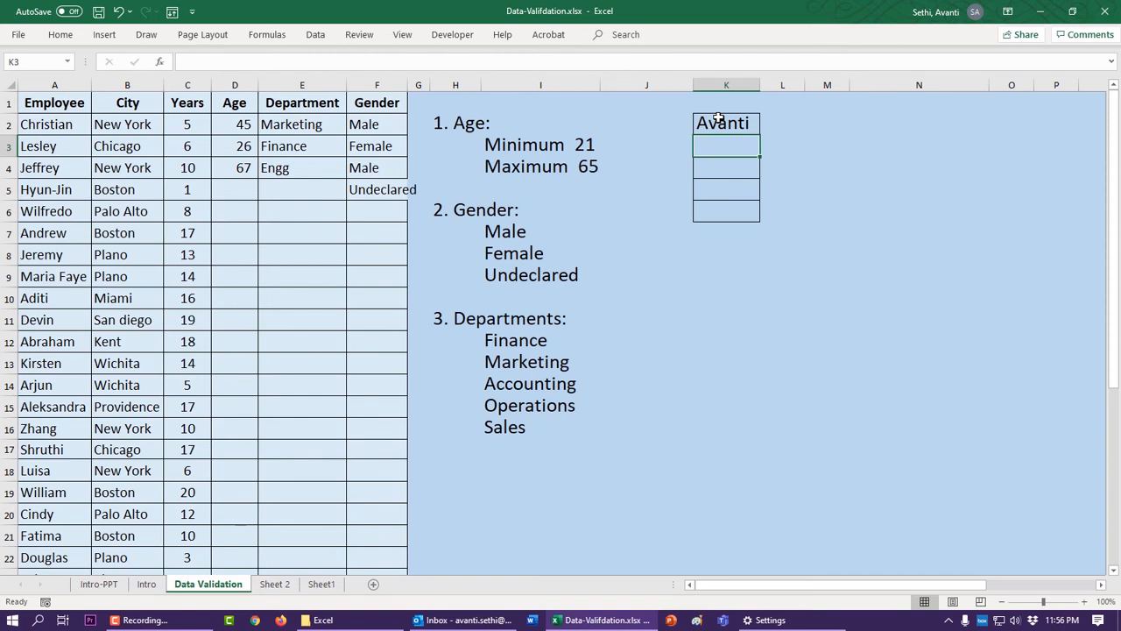
- Try to enter a surname with a trailing space in cell K3, and cancel the entry
text(Sethi m)
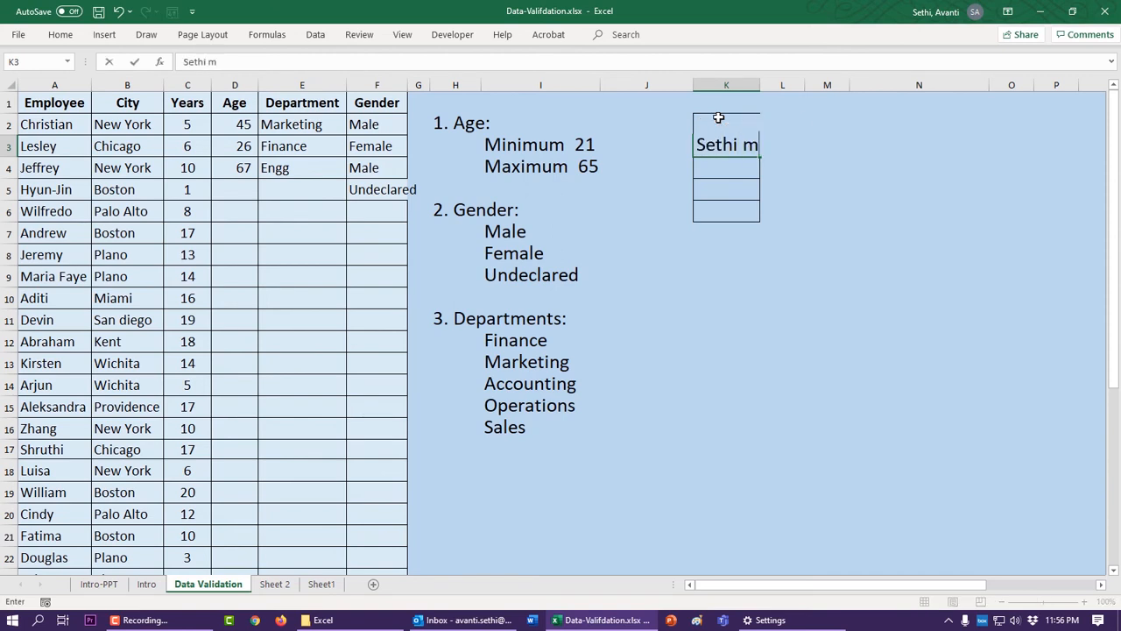
key(BackSpace)
key(Return)
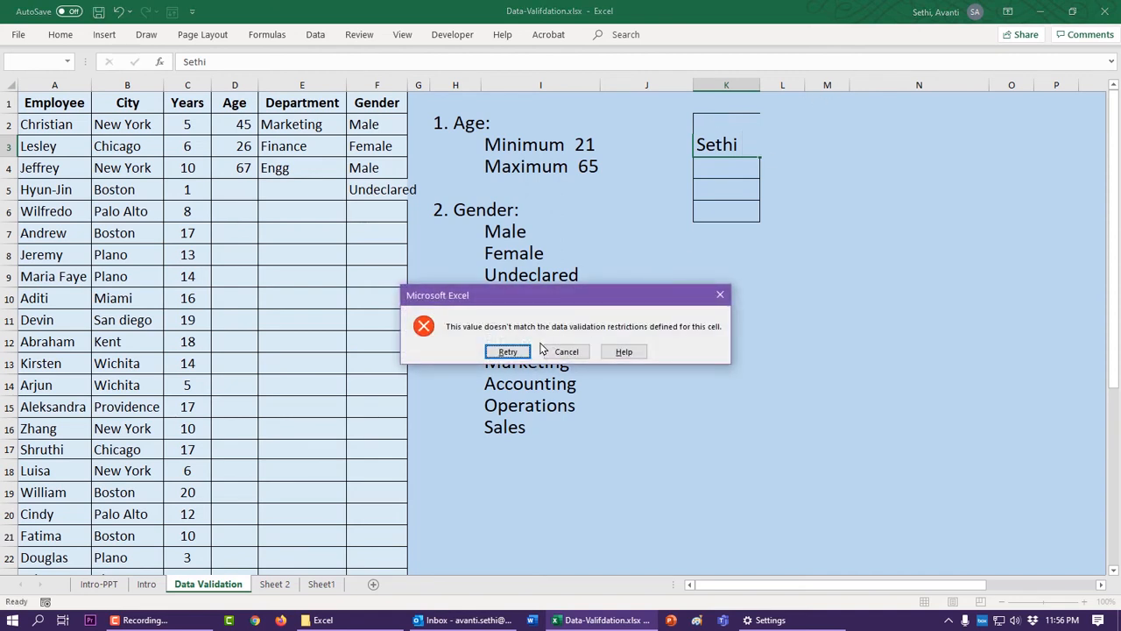
click(566, 351)
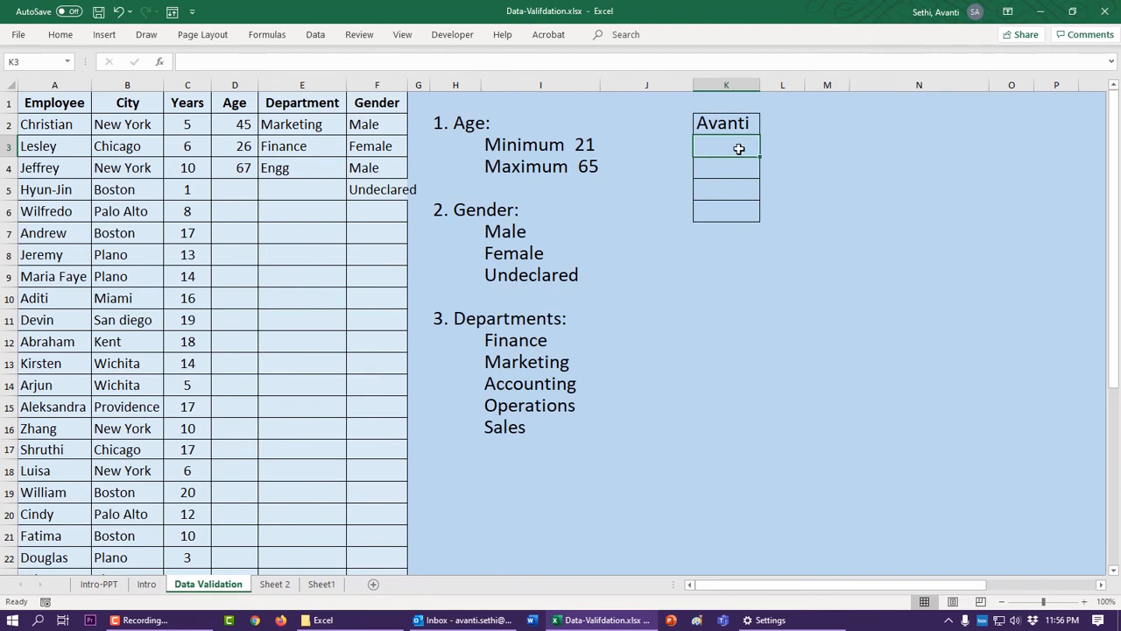
- Try to enter the surname with a leading space in cell K3, and cancel the entry
text(Sethi)
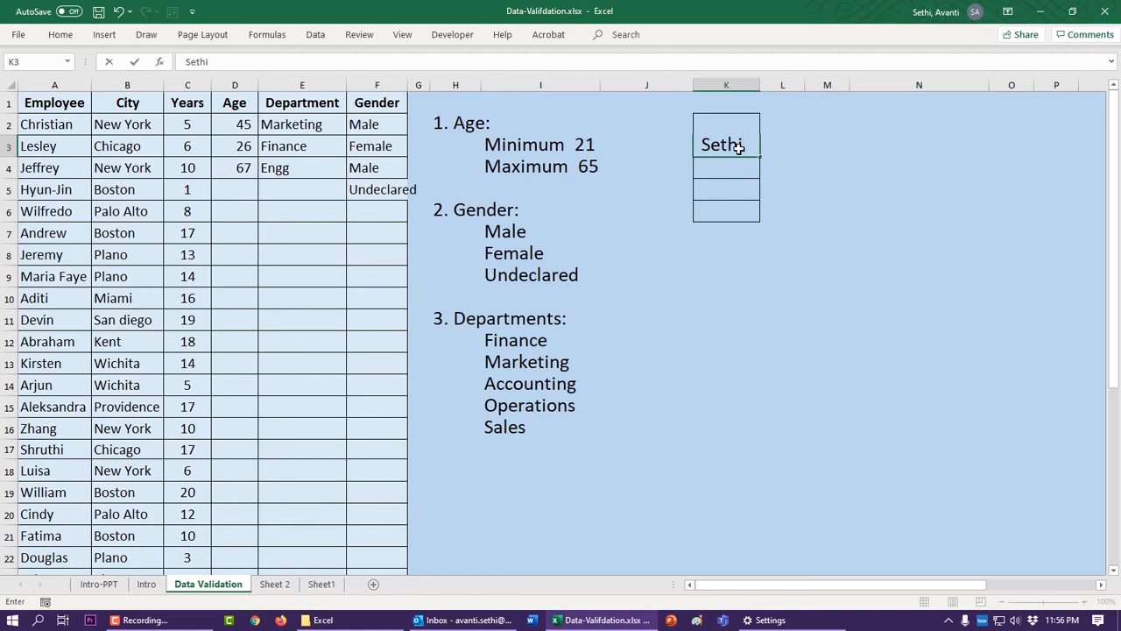
key(Return)
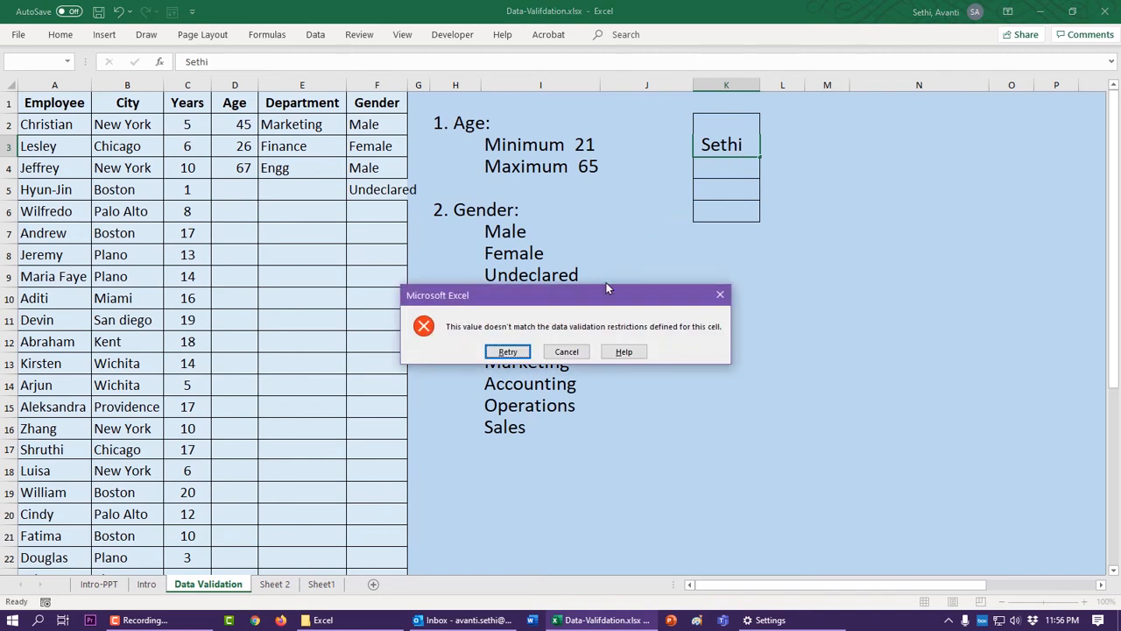
click(567, 352)
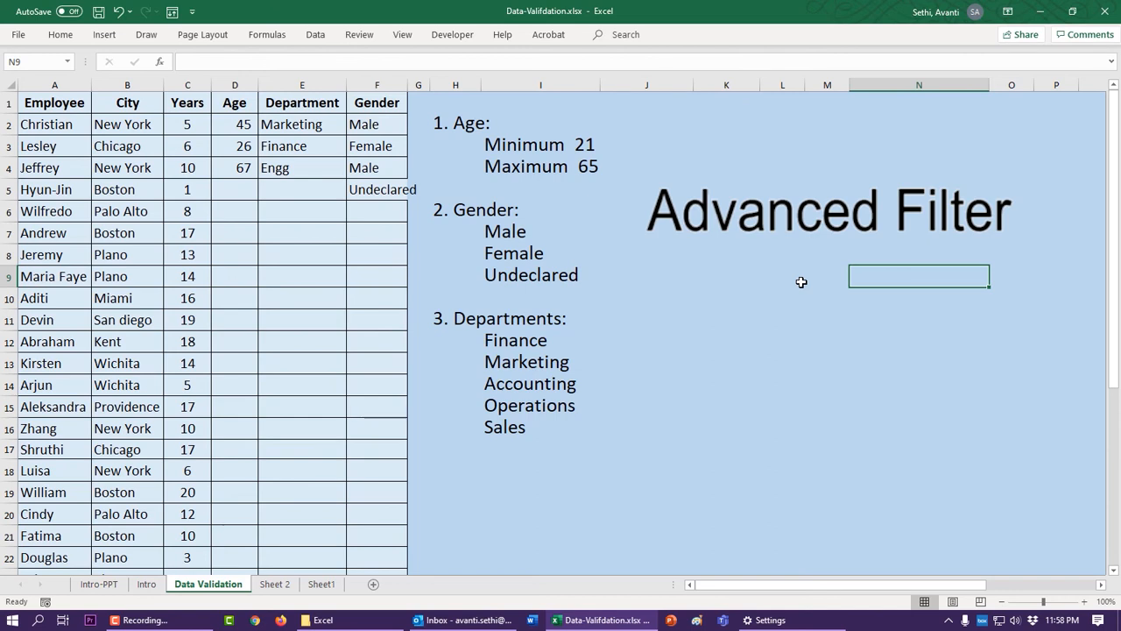
click(119, 130)
drag(120, 145, 158, 163)
key(ctrl+c)
click(138, 190)
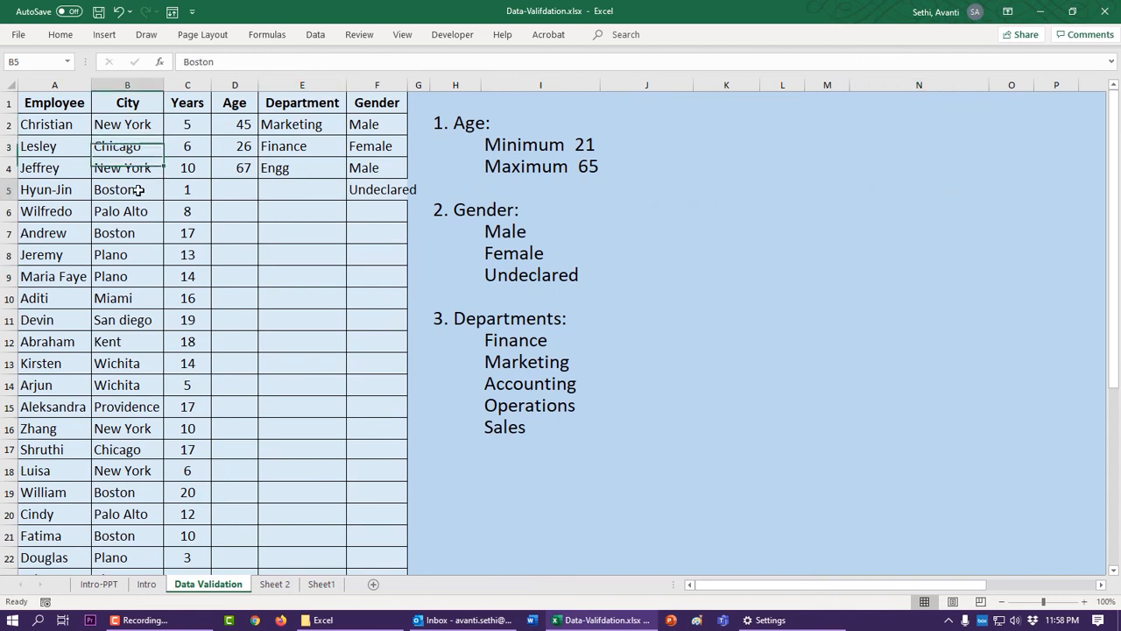
key(Escape)
click(142, 212)
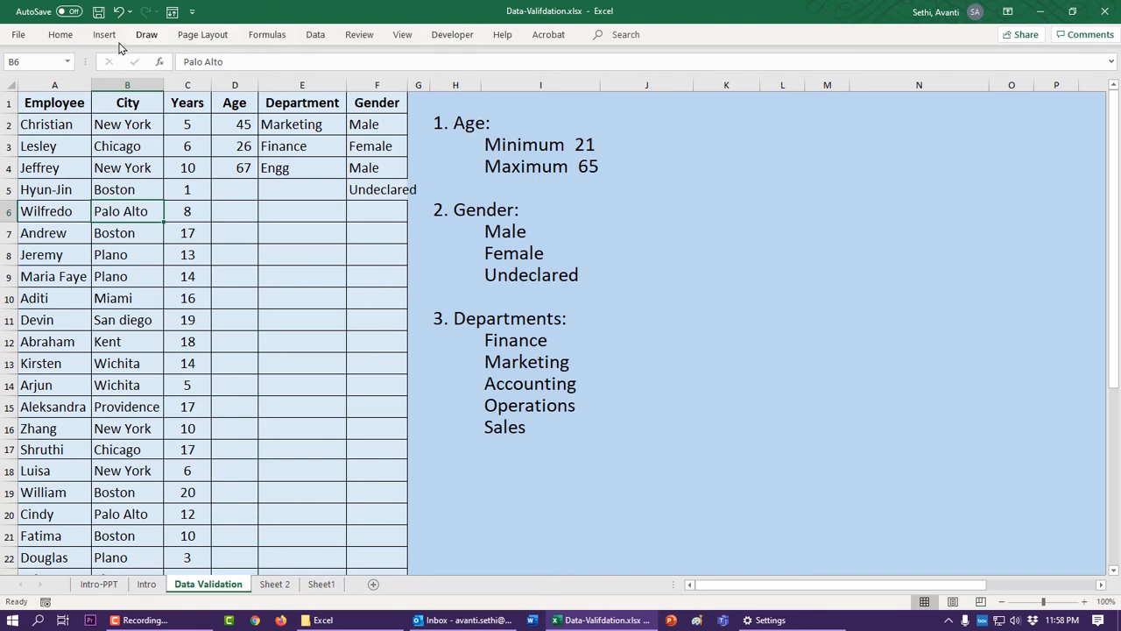
- Start an Advanced Filter on the City column, range B1:B34, moving the dialog clear of the data
click(136, 130)
drag(133, 103, 144, 534)
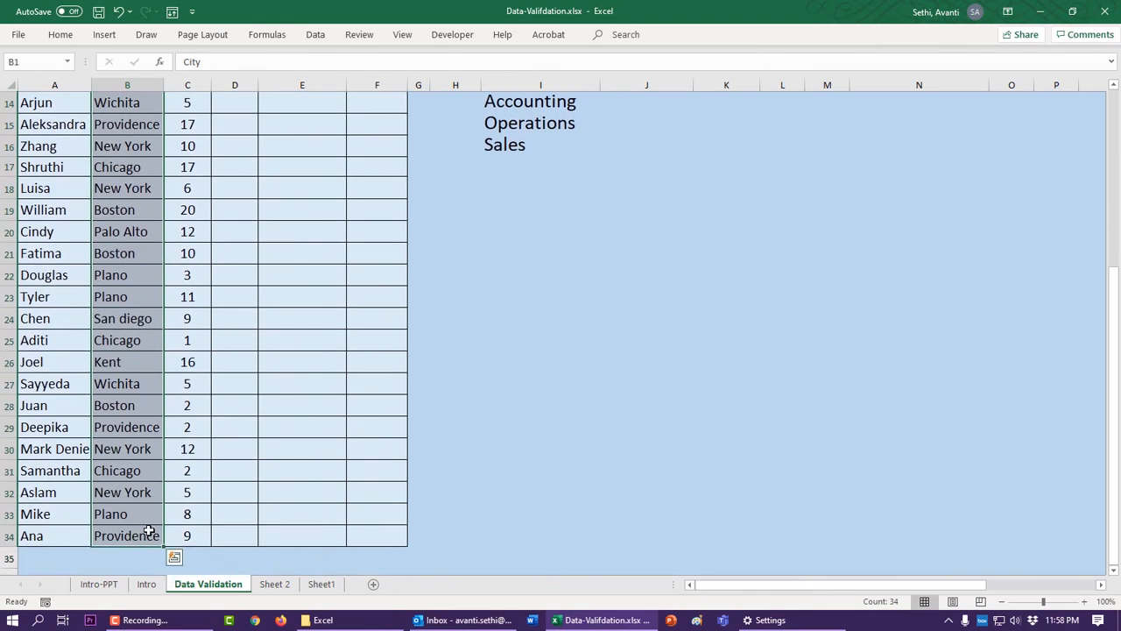
scroll(148, 350, up, 5)
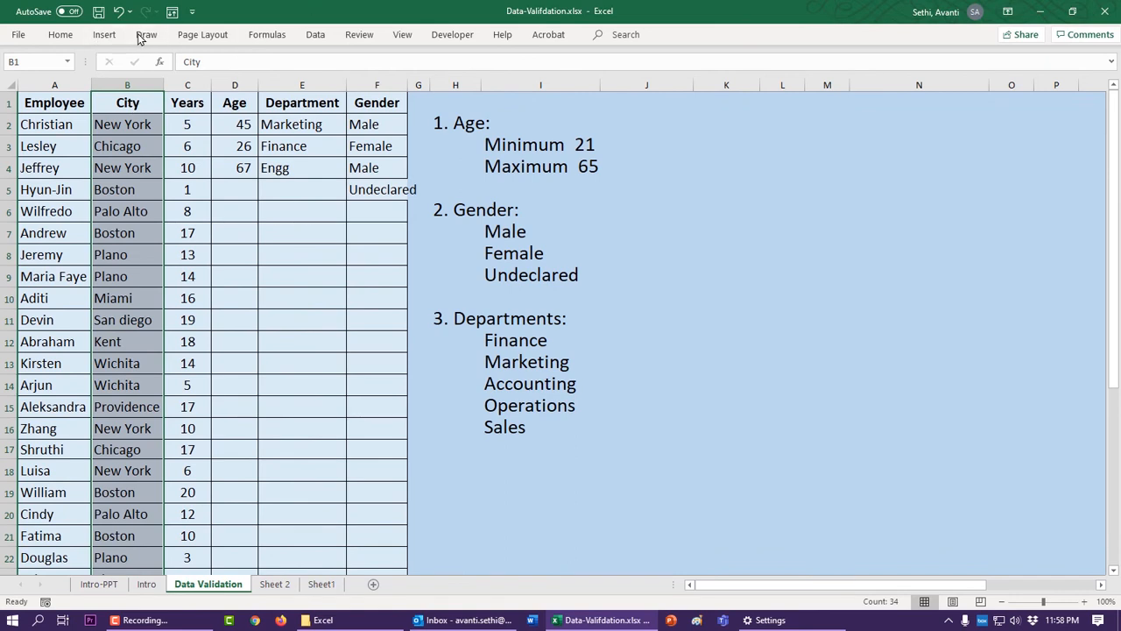
click(311, 35)
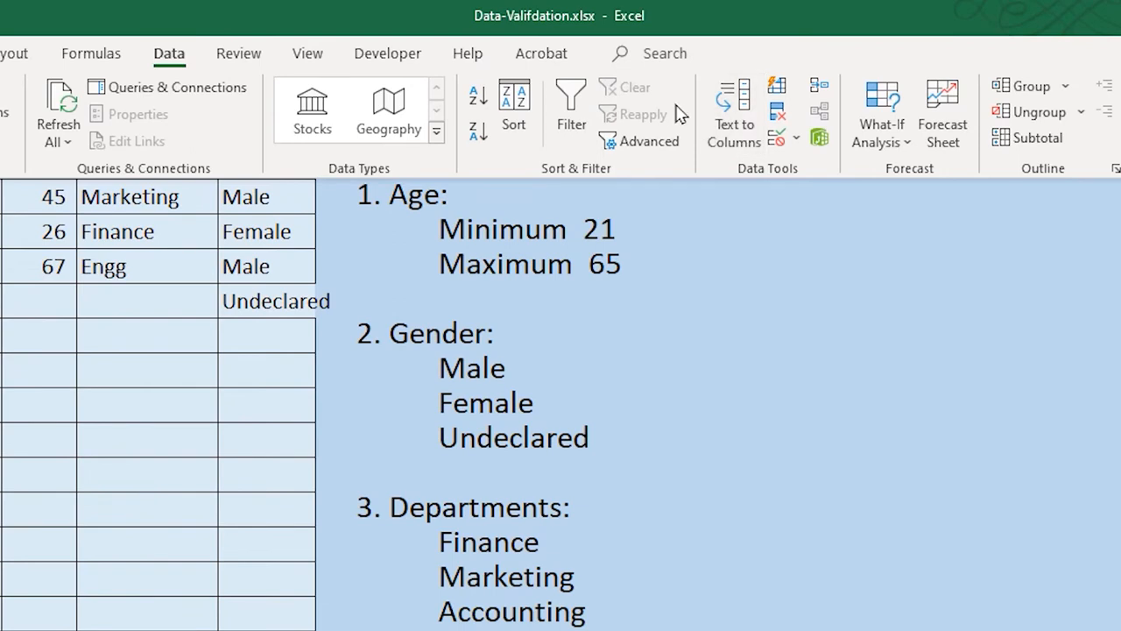
click(656, 142)
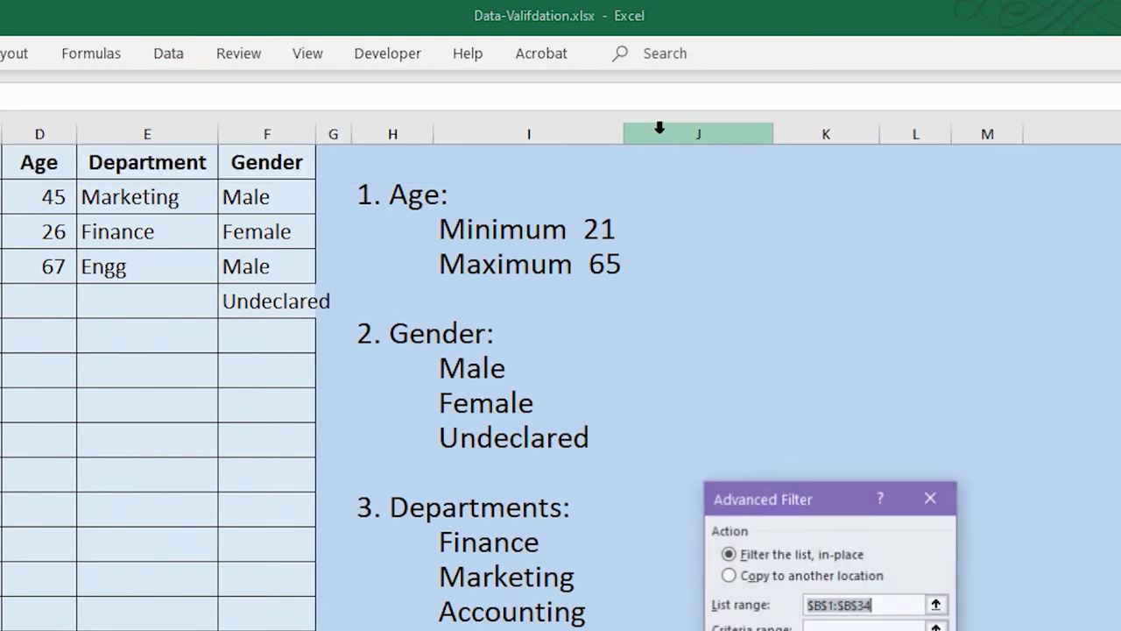
drag(857, 510, 924, 303)
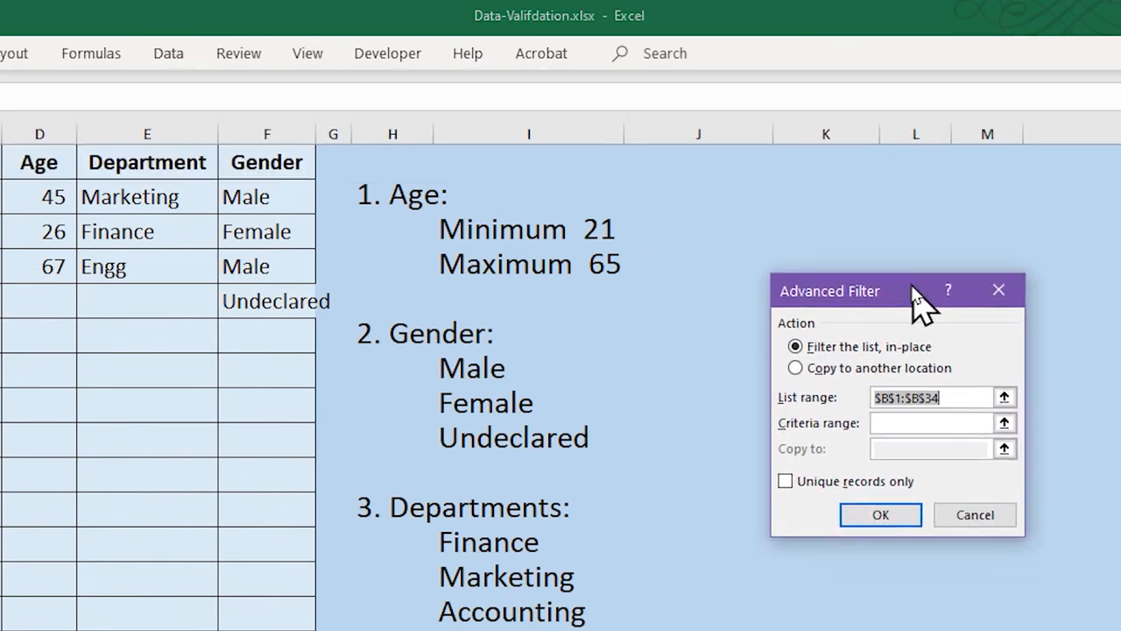
- Filter for unique records only and copy the resulting City list to cell N3
click(786, 482)
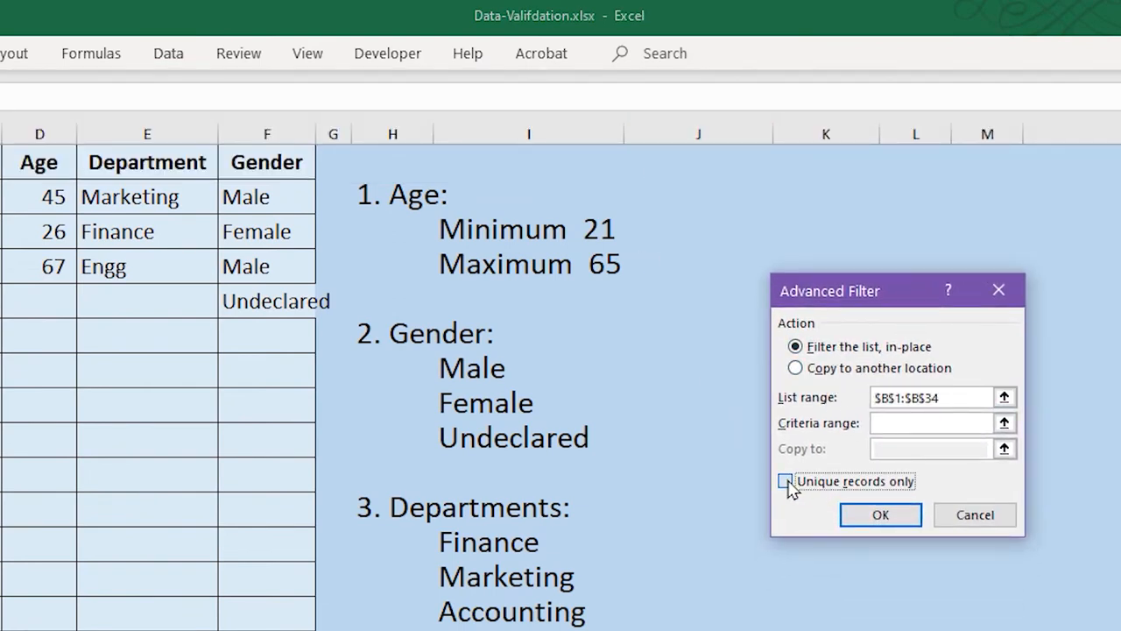
click(795, 369)
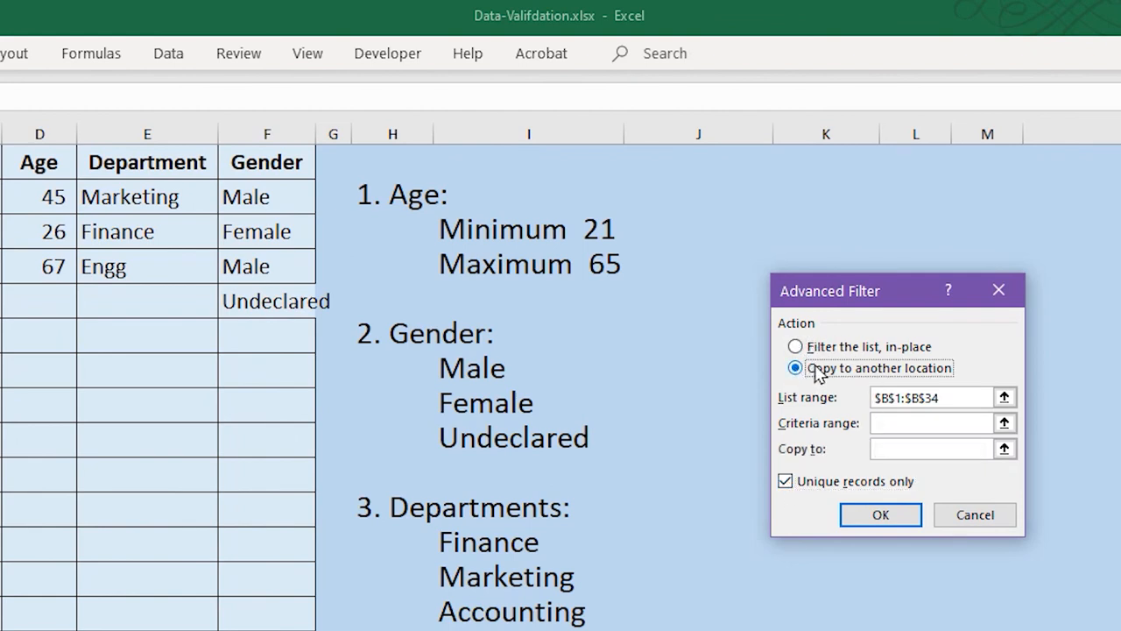
drag(911, 295, 619, 293)
click(803, 445)
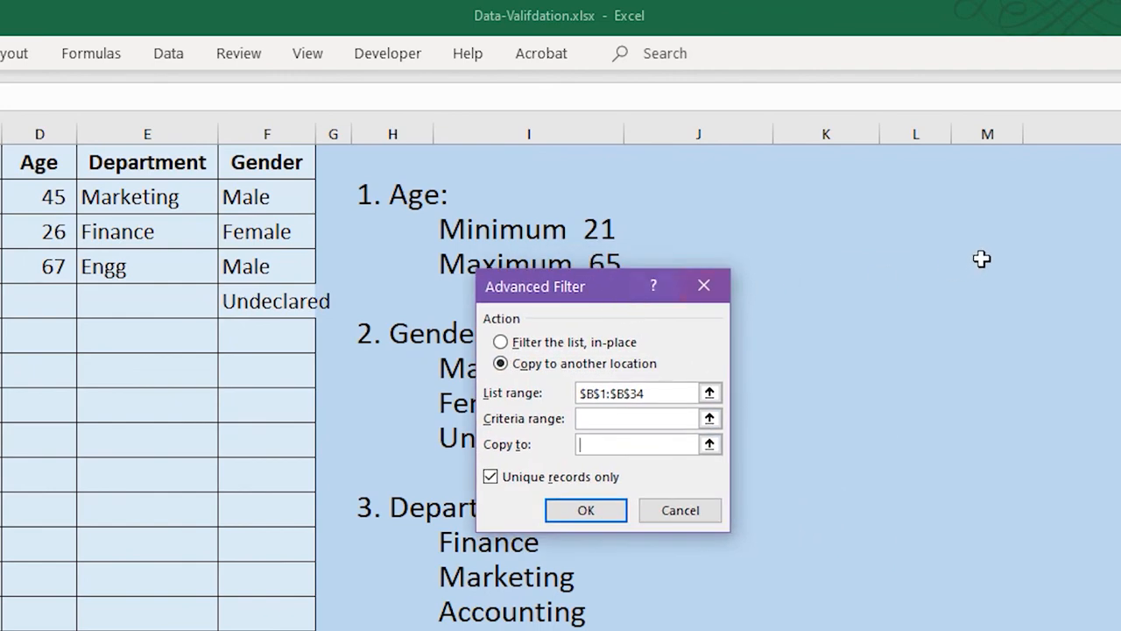
click(1093, 237)
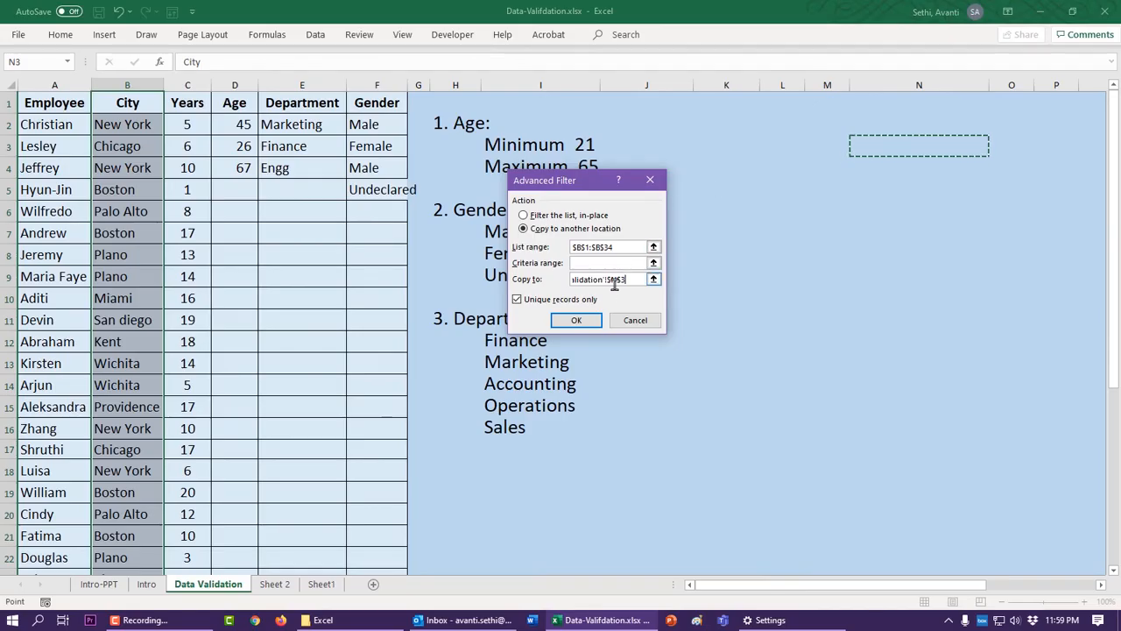
click(577, 320)
click(1039, 146)
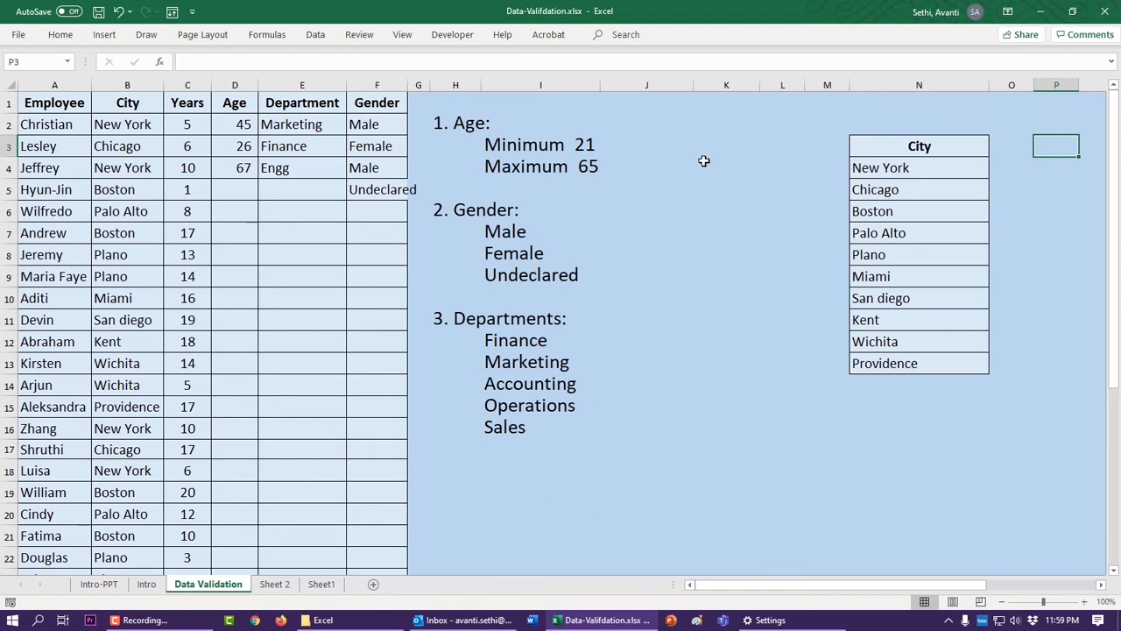
- Erase all data validation settings from the entire Data Validation sheet
click(717, 118)
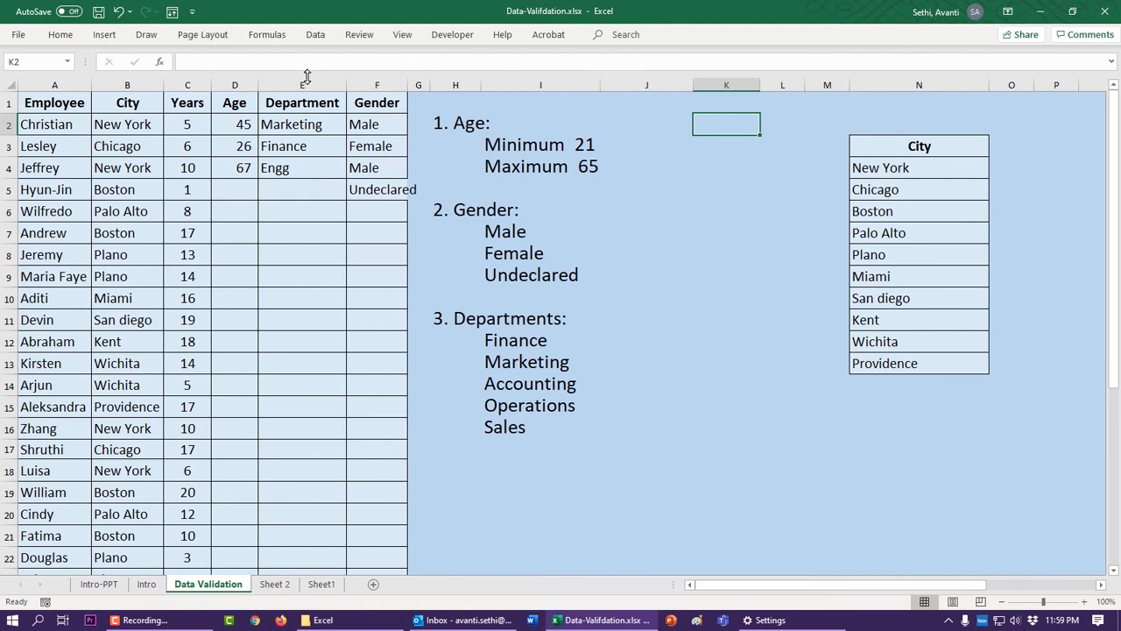
click(13, 86)
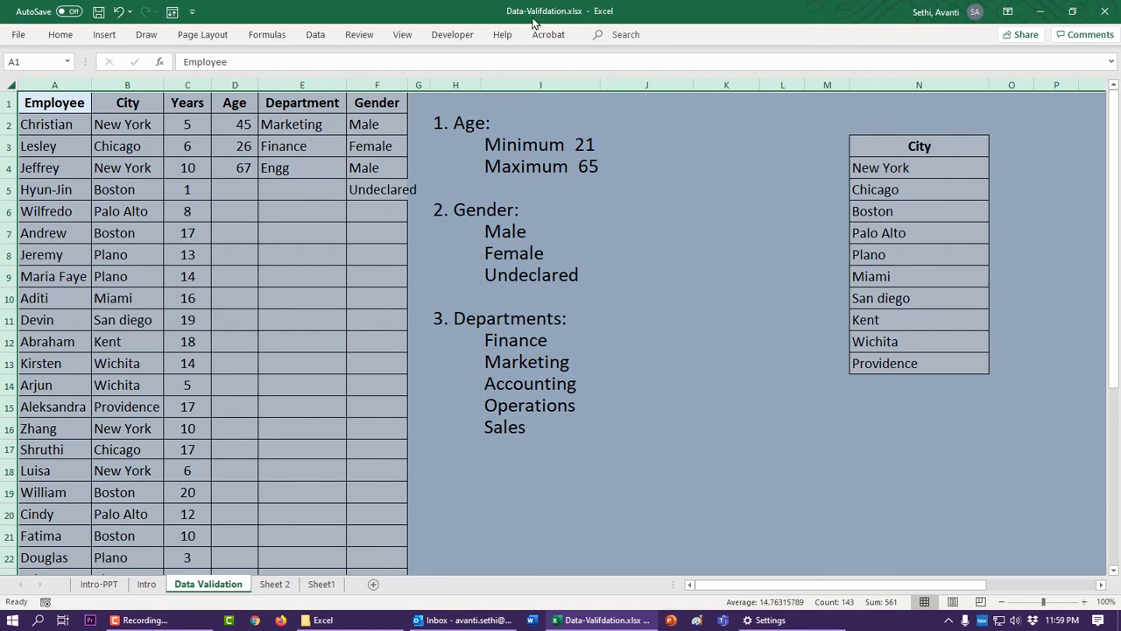
click(317, 36)
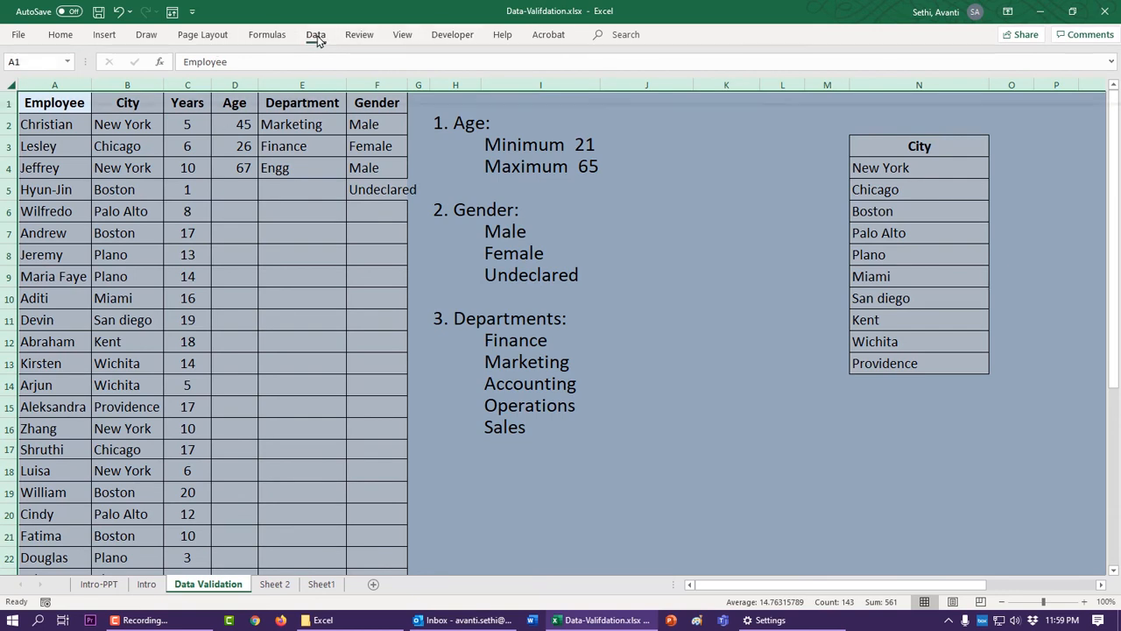
click(709, 91)
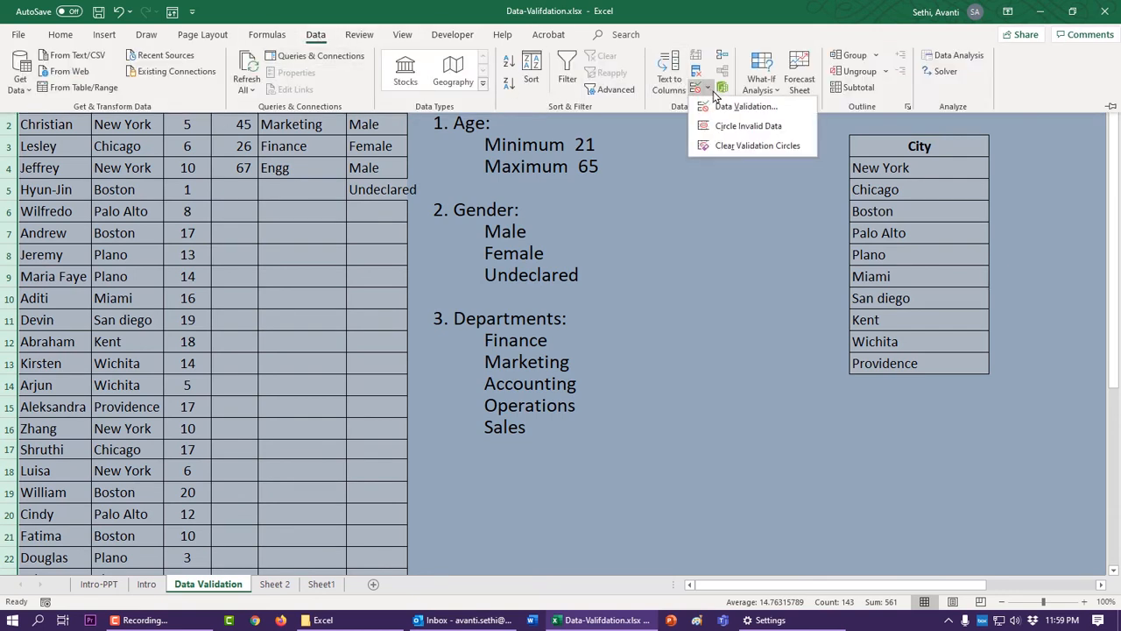
click(751, 107)
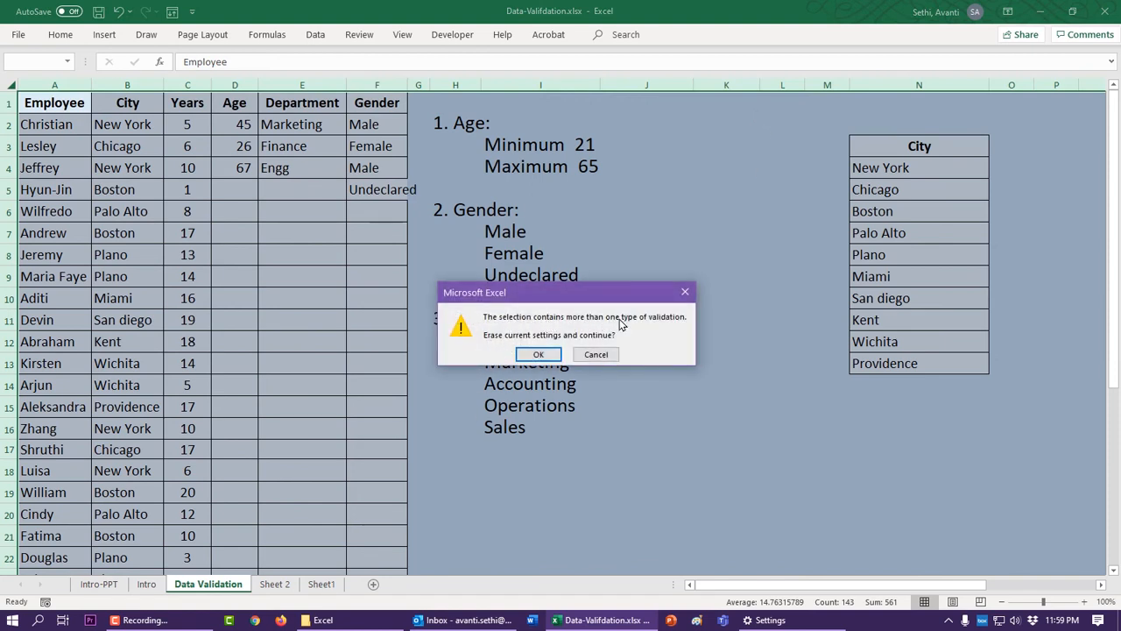
click(538, 353)
click(636, 348)
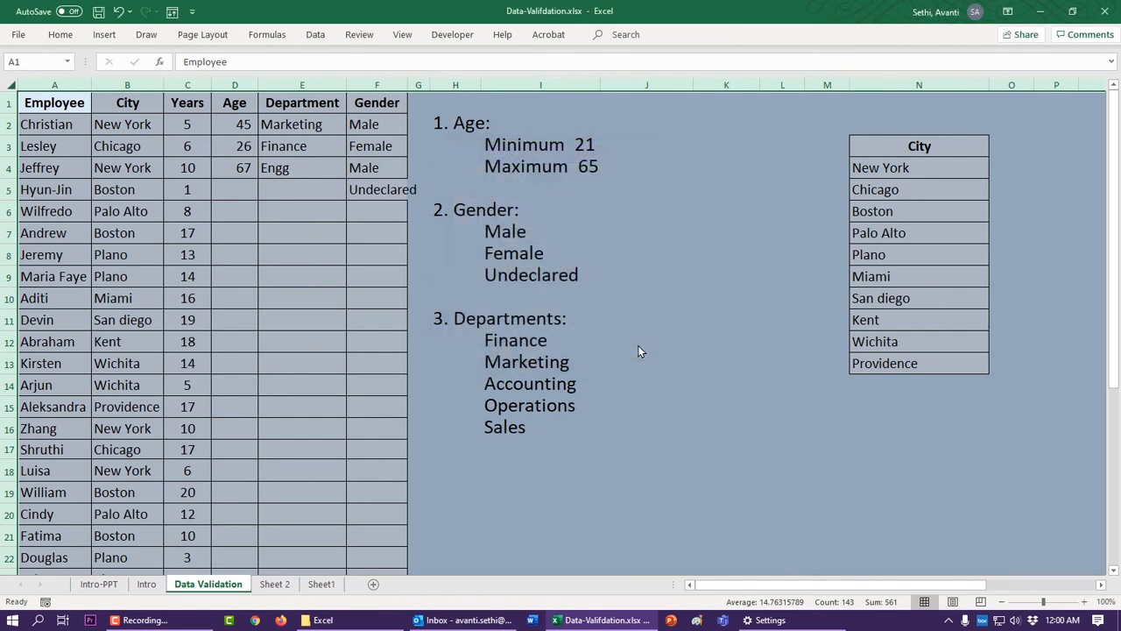
- Widen column K to about twice its width and enter the date 8/3 in cell K3
click(709, 155)
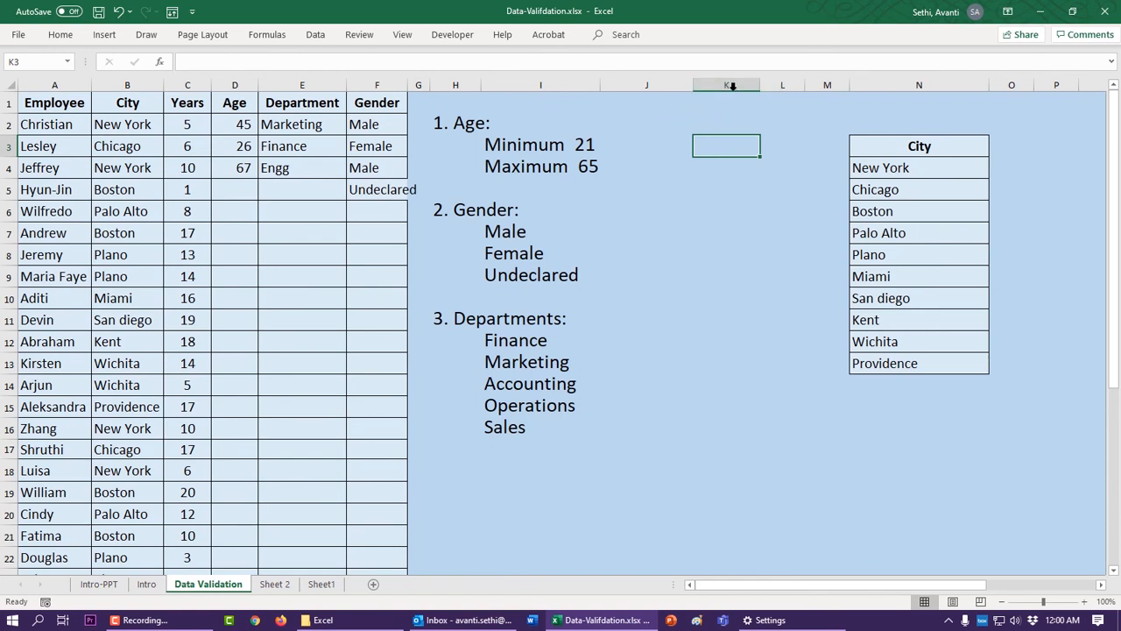
drag(760, 85, 828, 85)
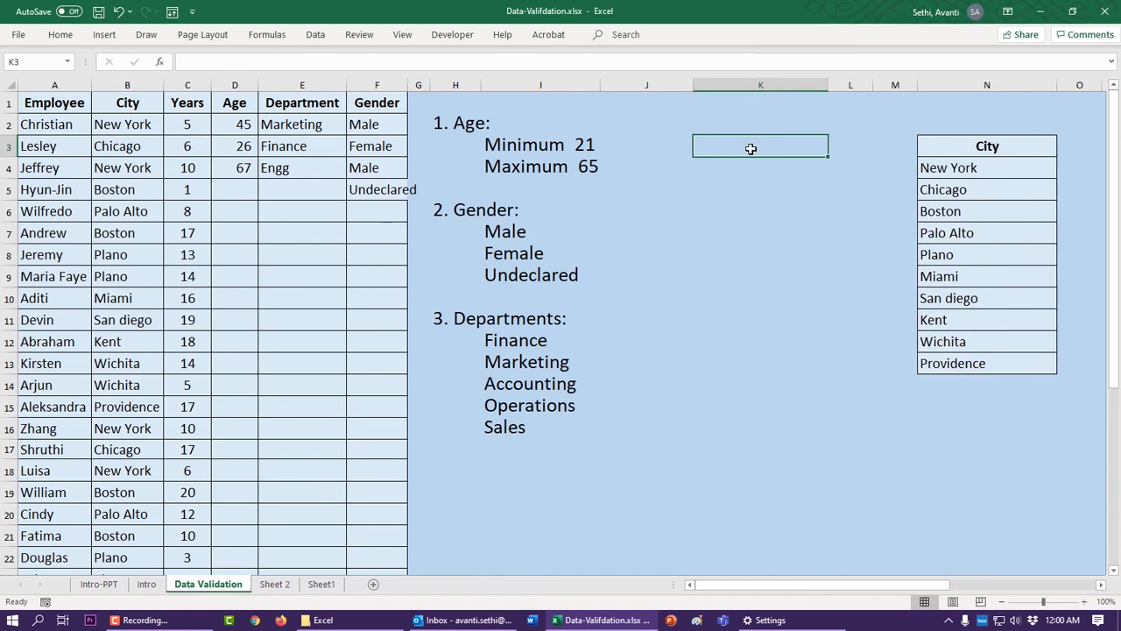
text(8/3)
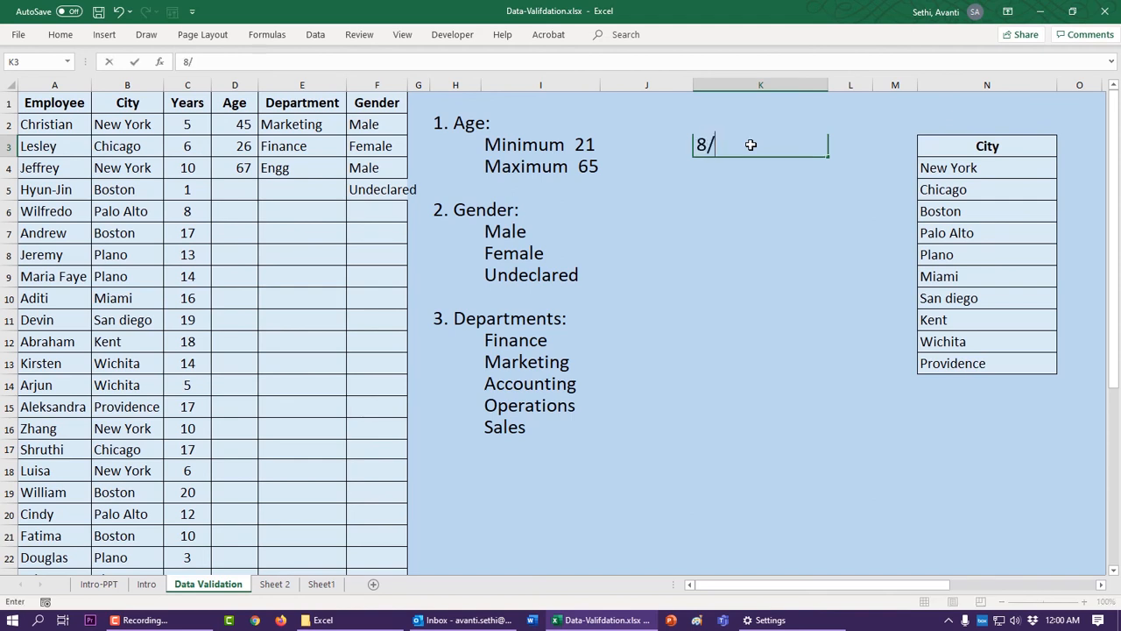
click(792, 241)
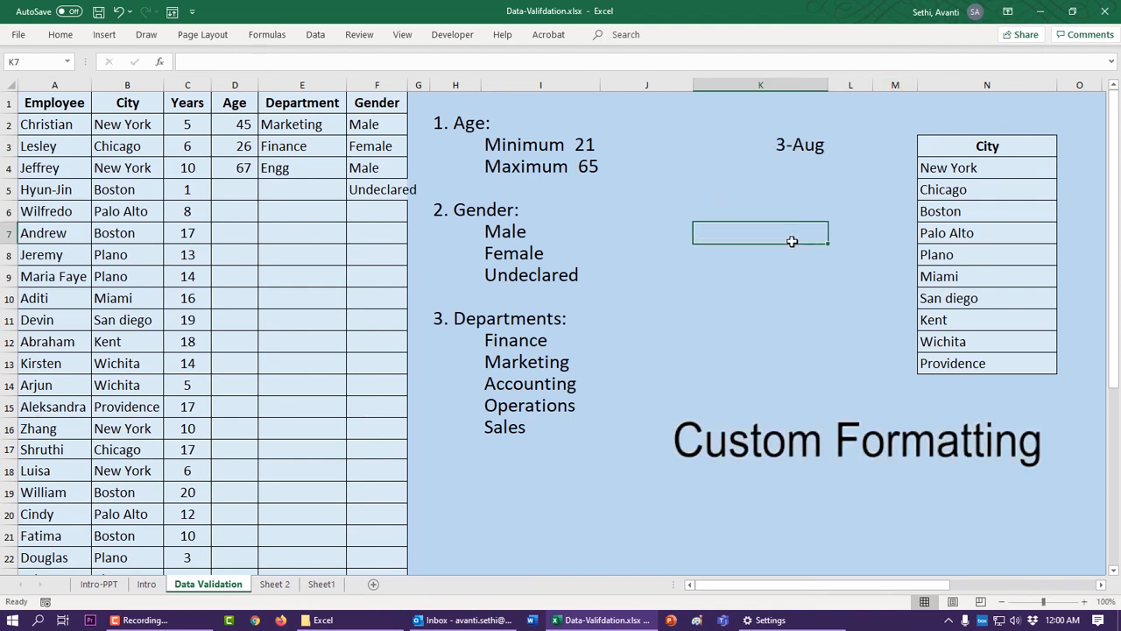
- Select the date in cell K3 and set the ribbon to always show its tabs and commands
click(800, 142)
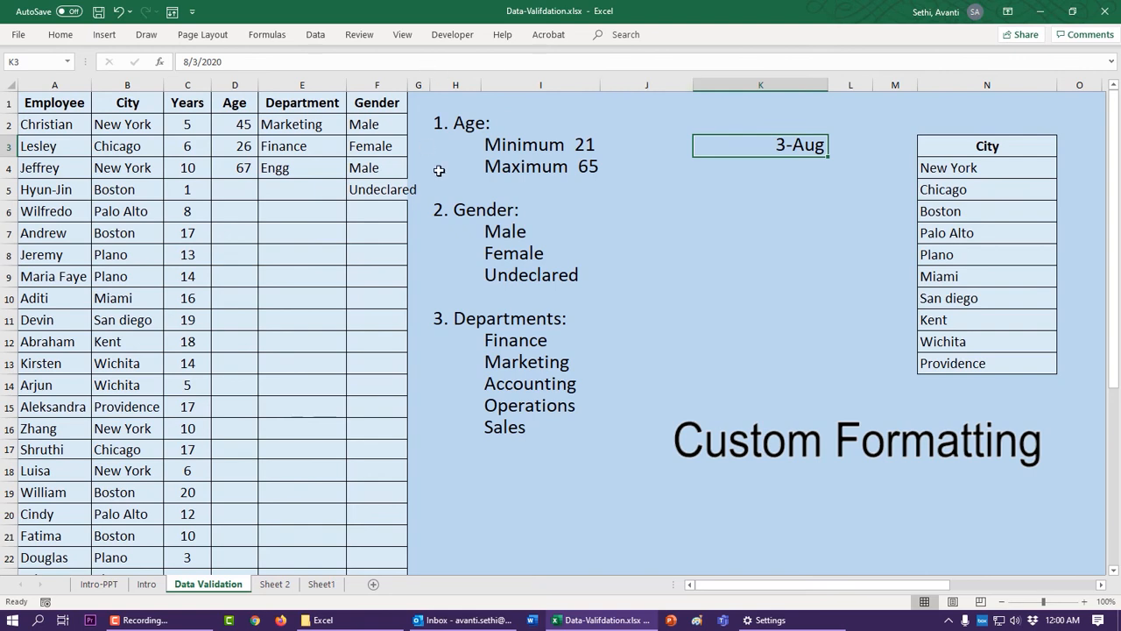
click(1008, 12)
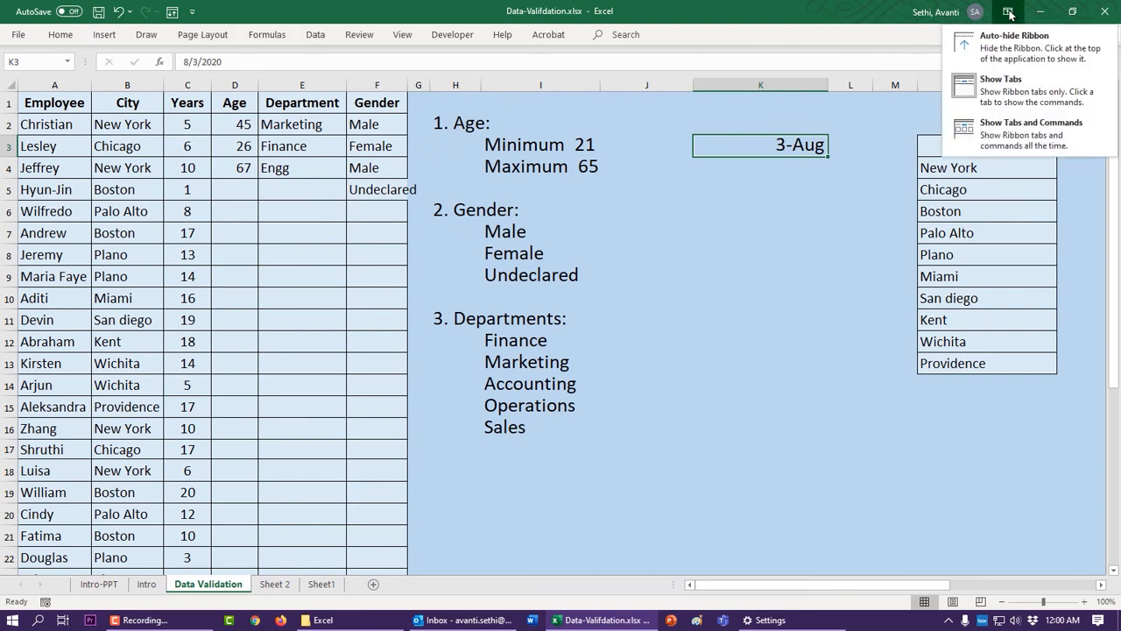
click(1032, 125)
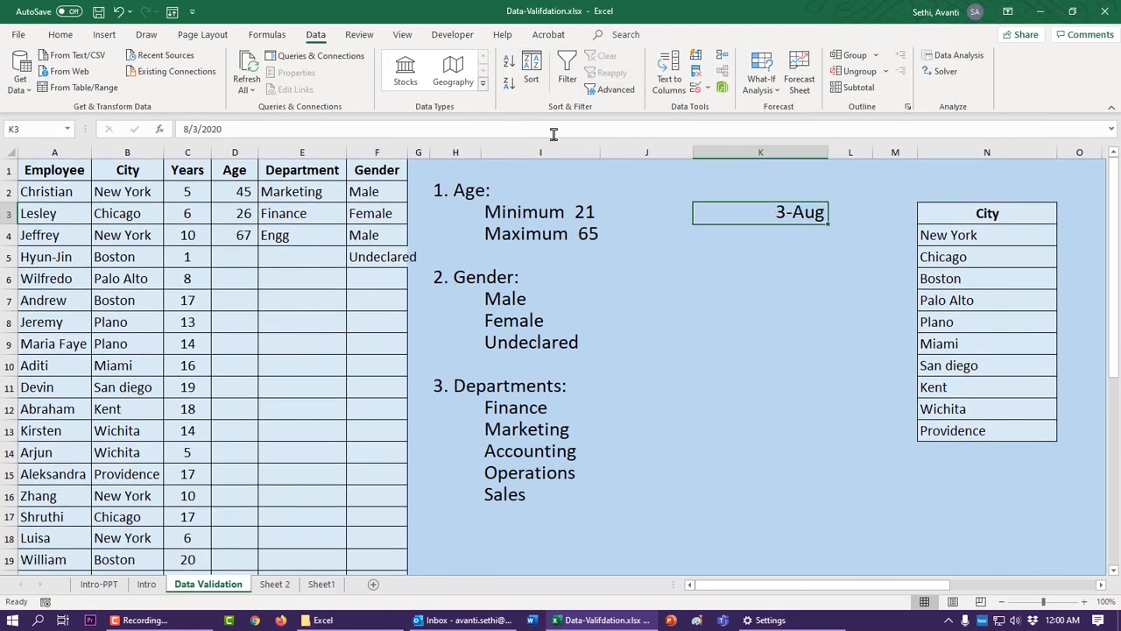
- Open the number format settings for cell K3 and look through the built-in Date formats
click(60, 34)
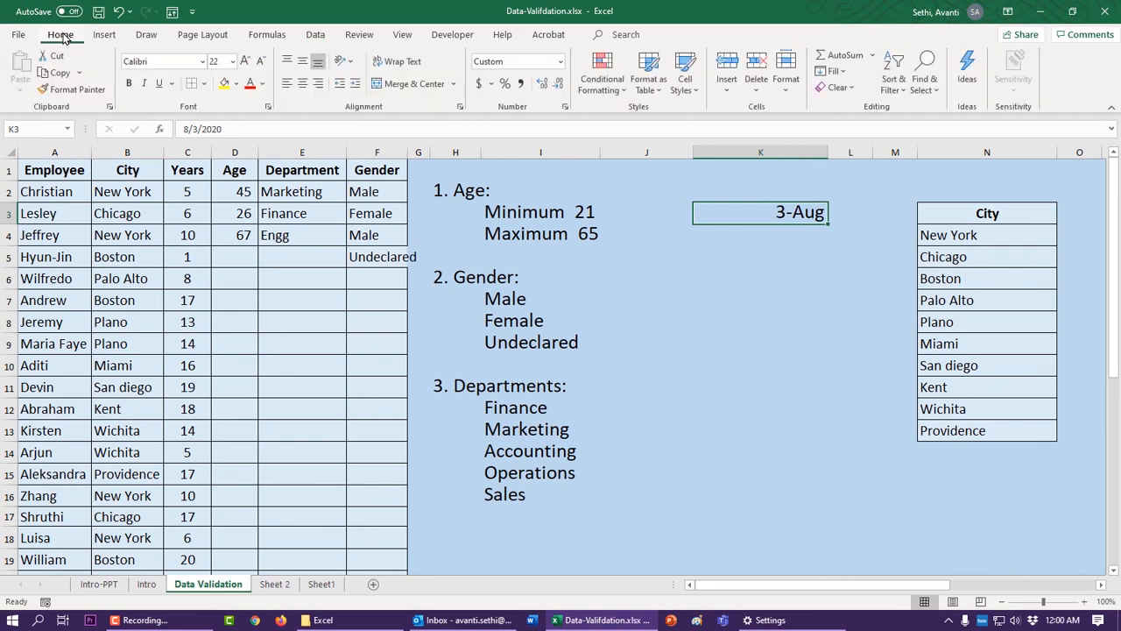
click(565, 106)
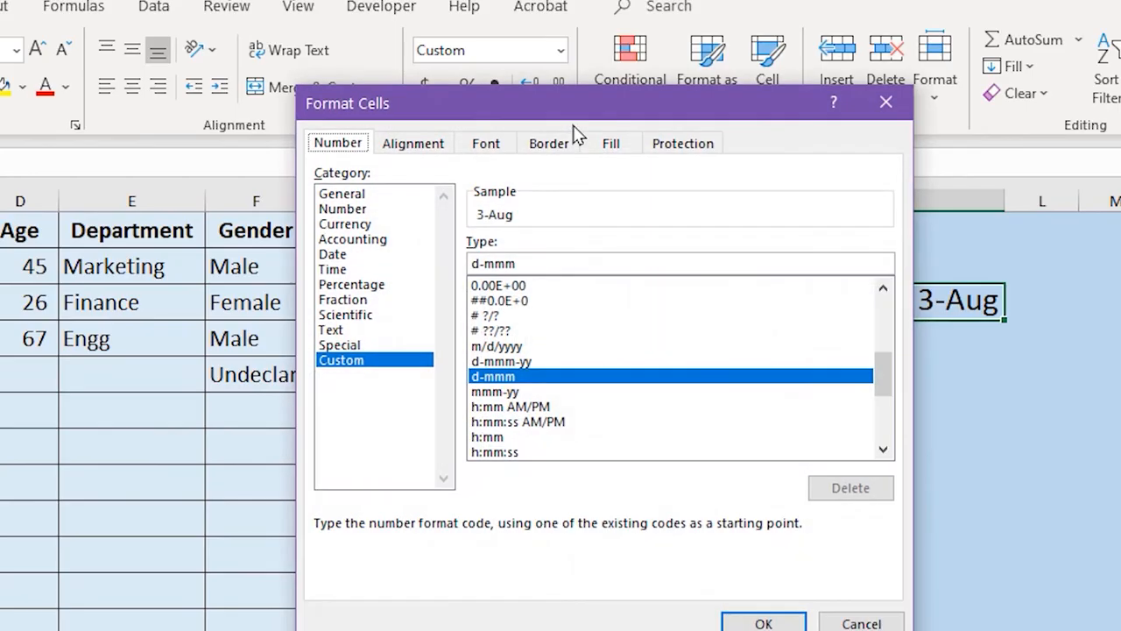
click(337, 255)
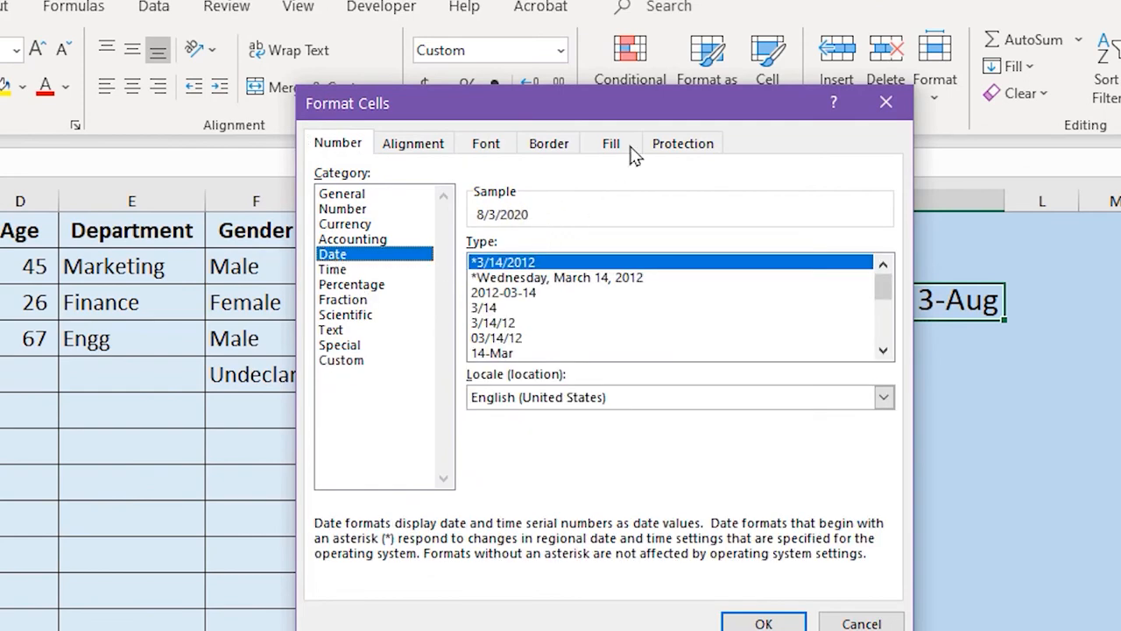
drag(671, 105, 425, 50)
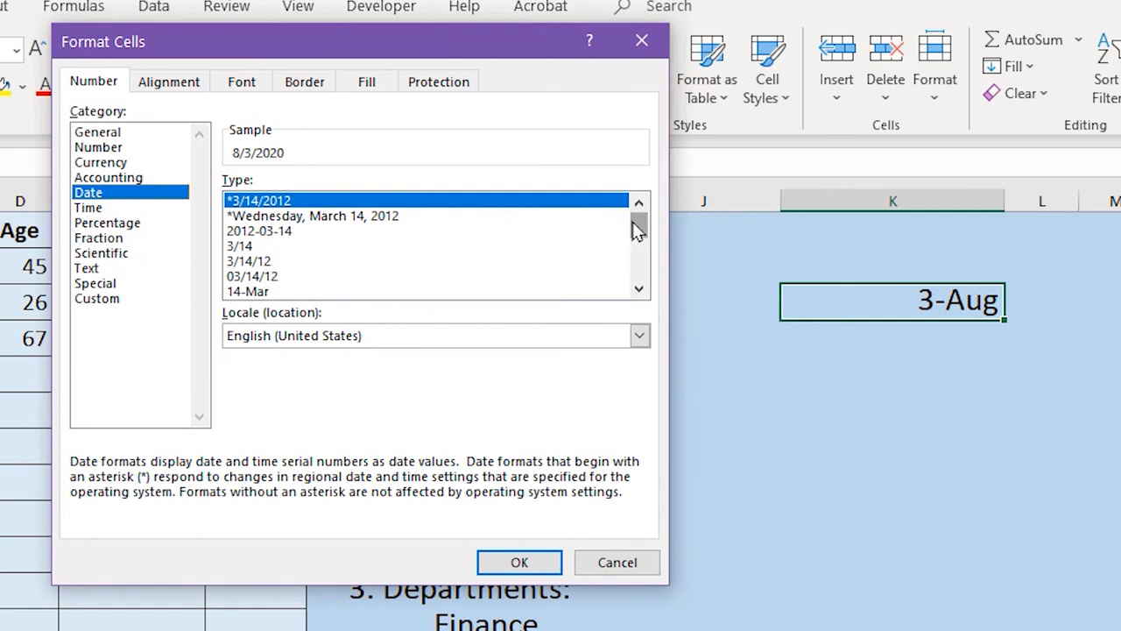
drag(638, 225, 637, 201)
mouse_move(642, 229)
mouse_down()
mouse_move(640, 289)
mouse_move(654, 238)
mouse_move(640, 231)
mouse_up()
- Apply the custom number format mmm-dd-ddd-yy to the date in K3 and widen column K slightly
click(95, 298)
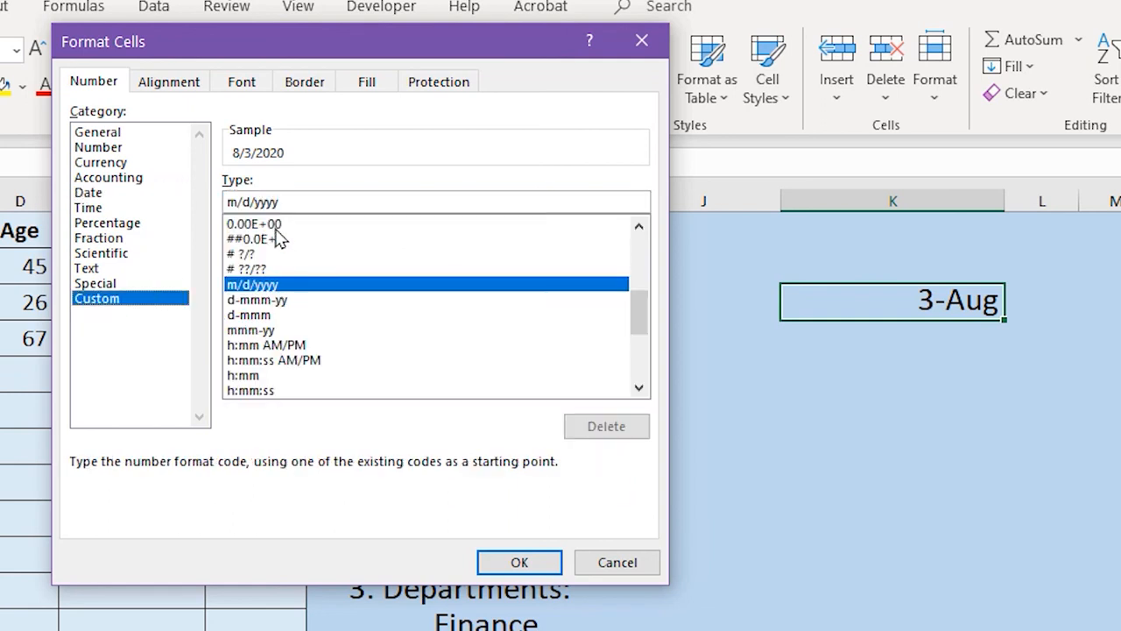
double_click(291, 203)
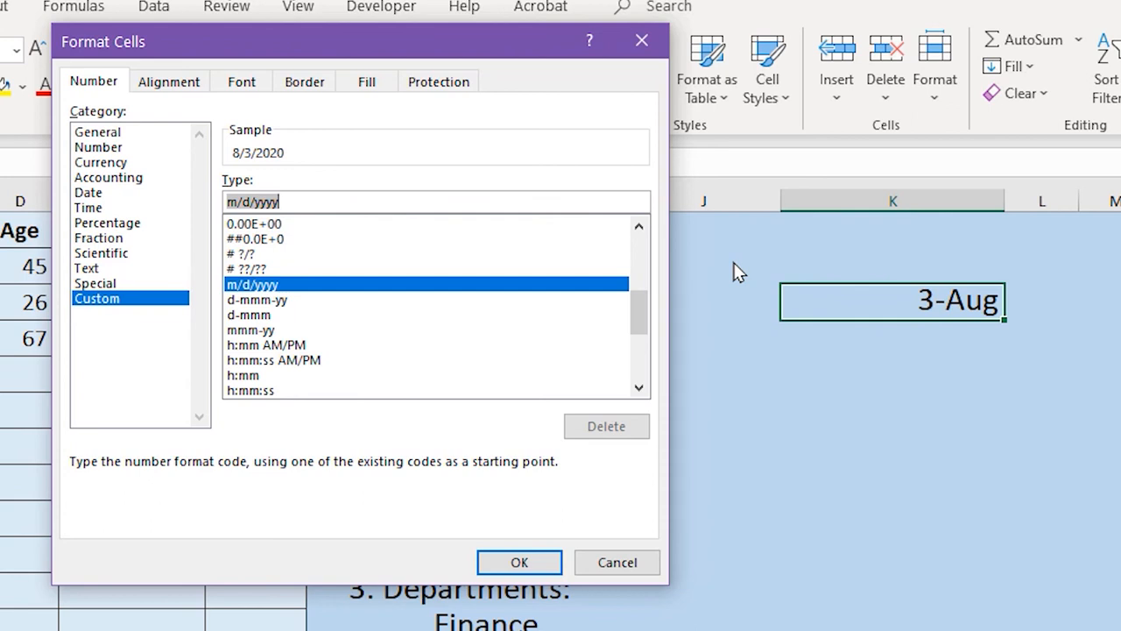
text(mmm)
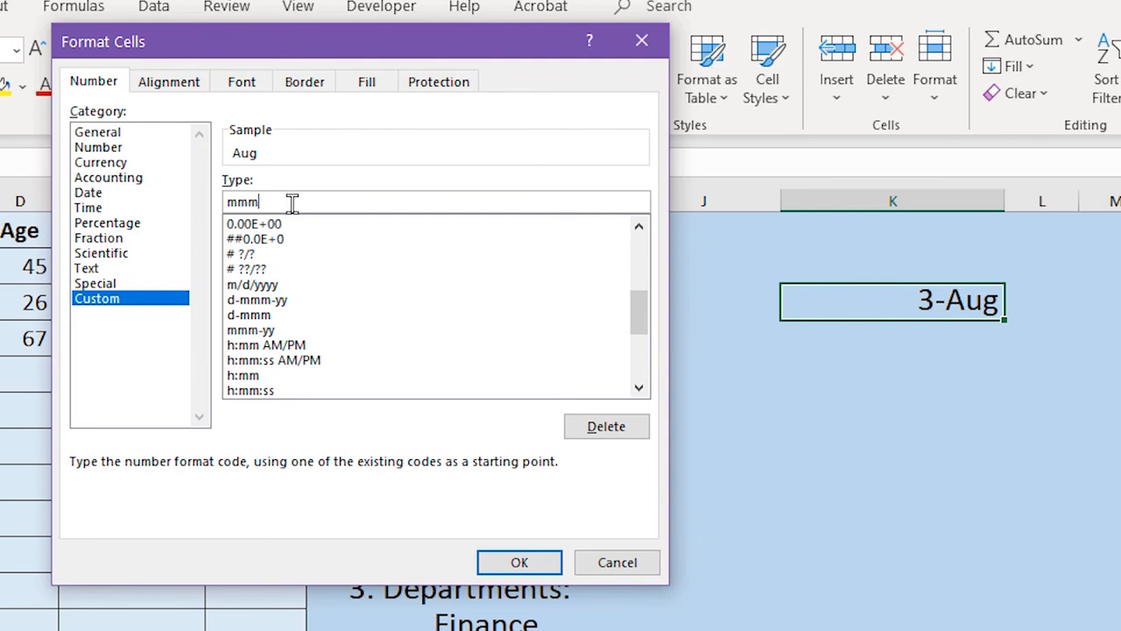
text(-)
text(dd-ddd)
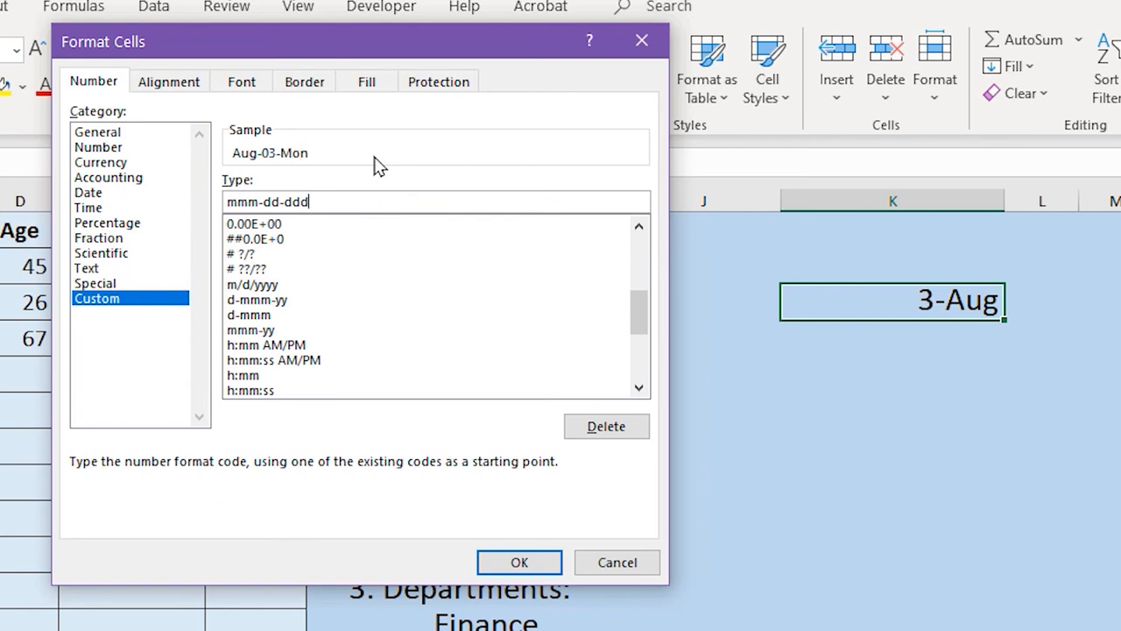
text(-yy)
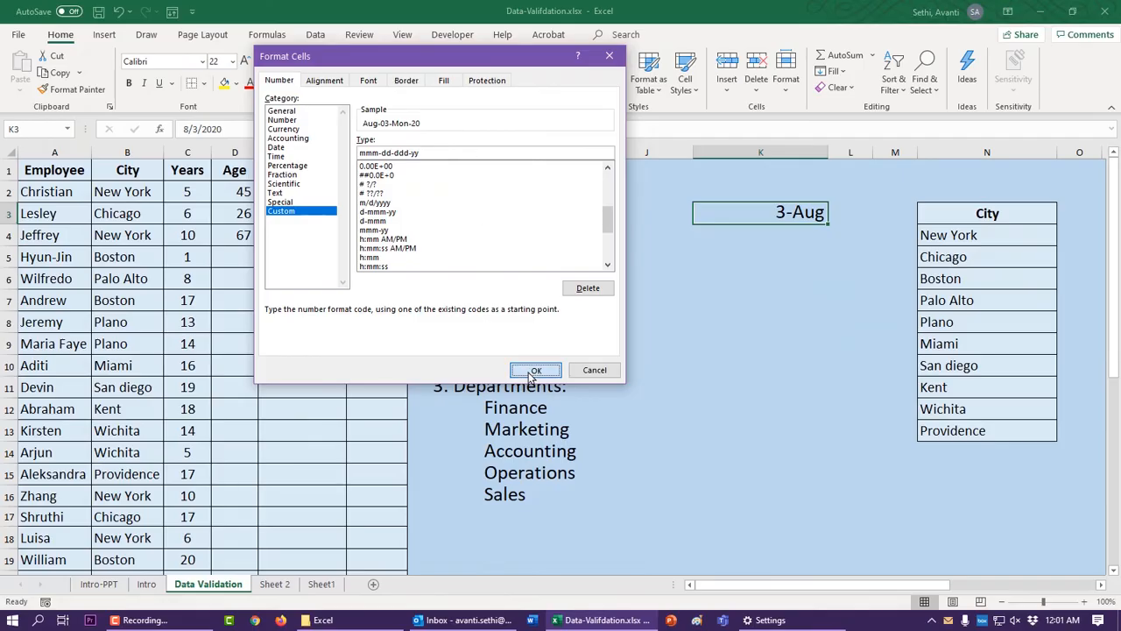
click(501, 557)
drag(828, 155, 860, 157)
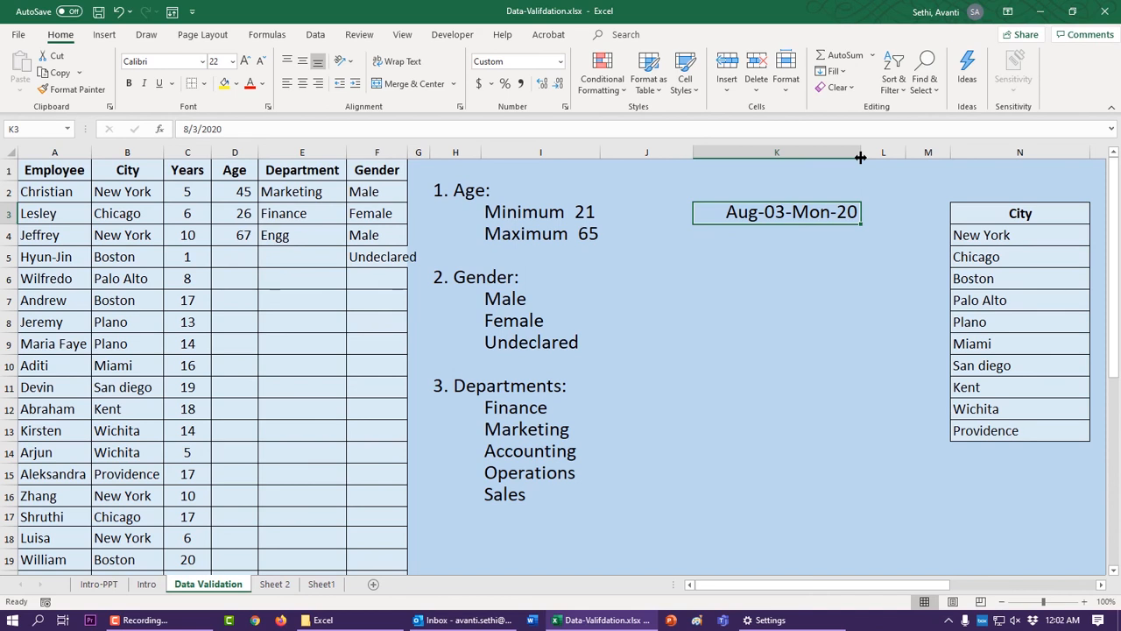
- Check the underlying date in K3 and change its custom format to mmm/dd-ddd-yy
double_click(794, 213)
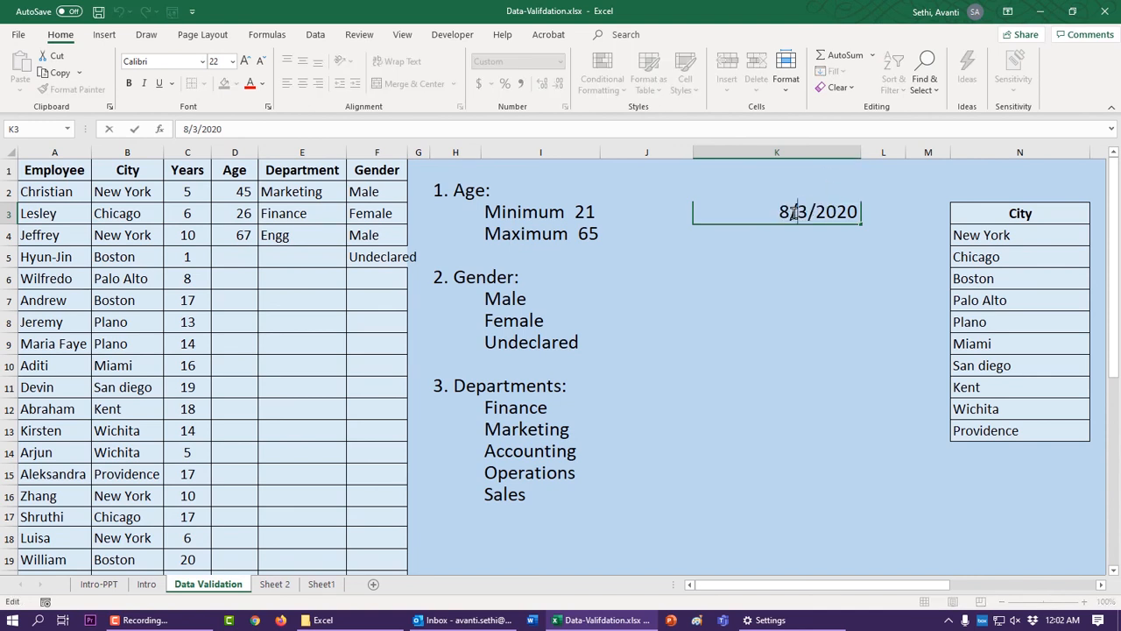
click(750, 239)
click(780, 208)
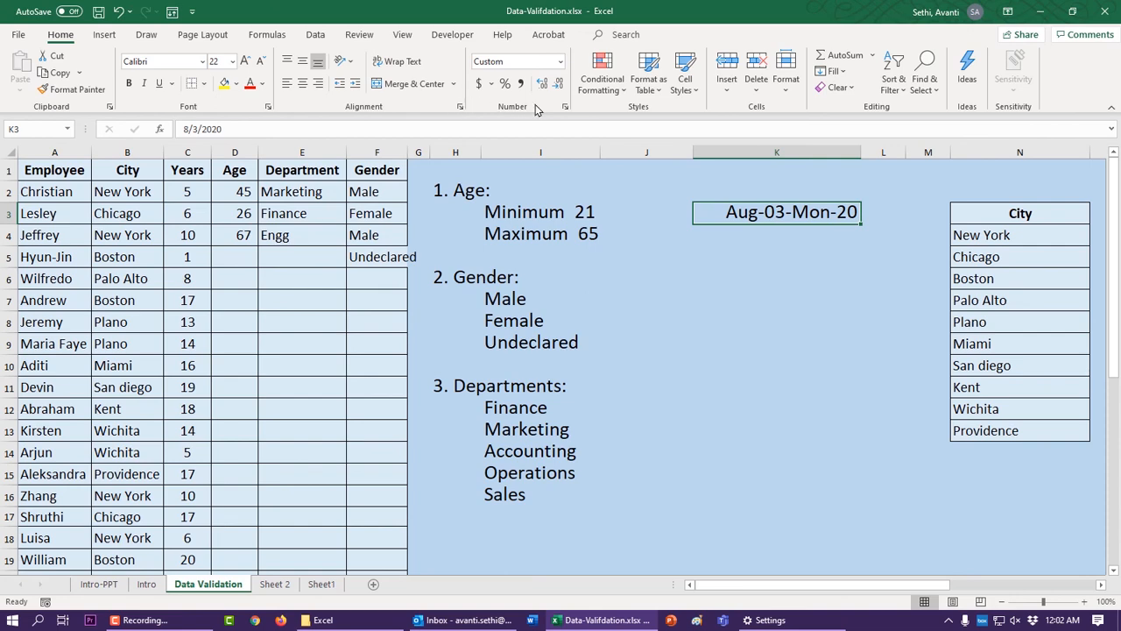
click(565, 106)
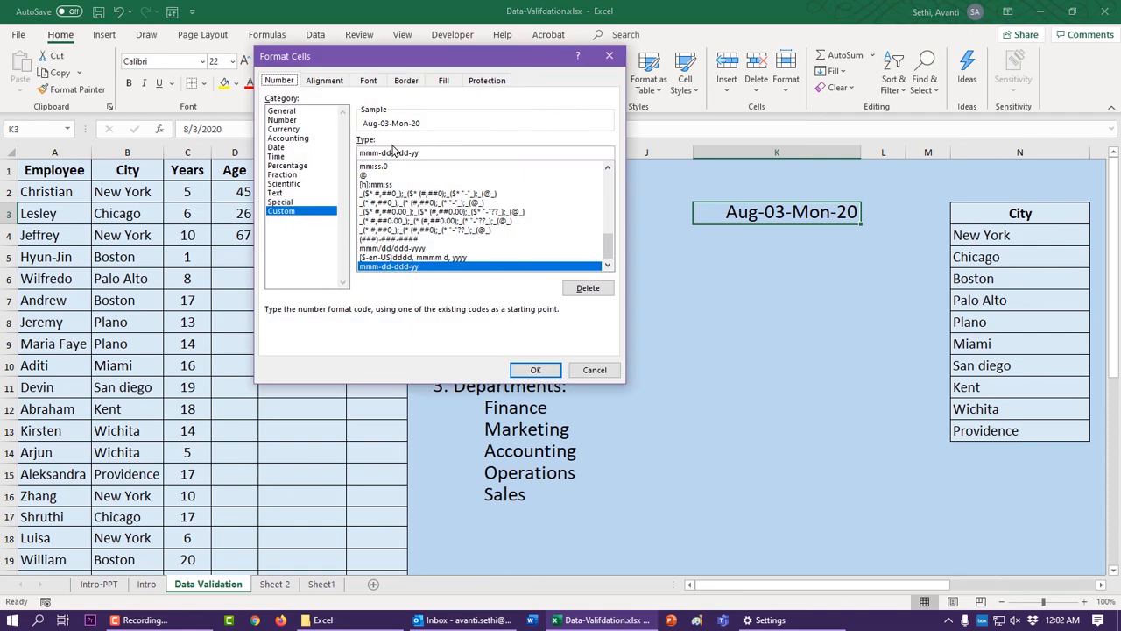
click(380, 153)
key(BackSpace)
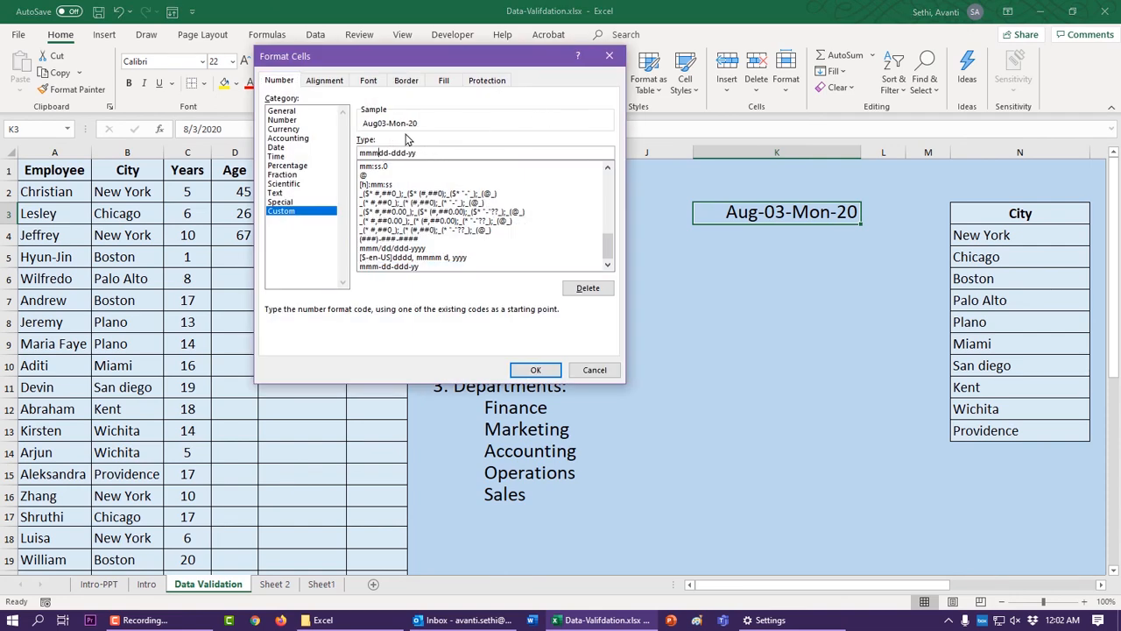
text(/)
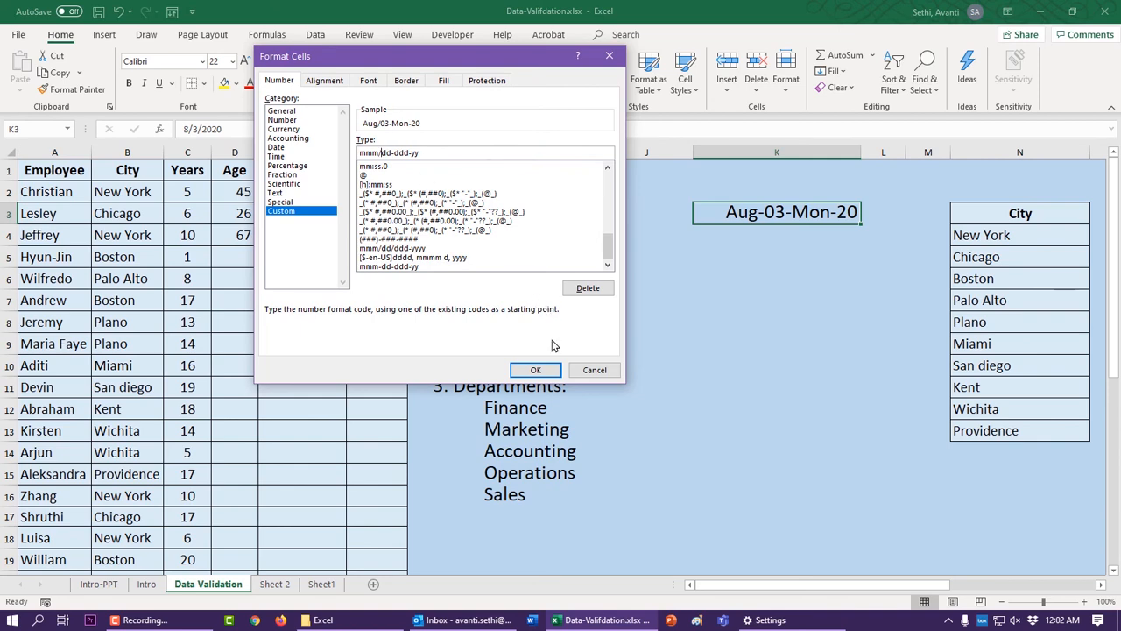
click(549, 366)
click(741, 325)
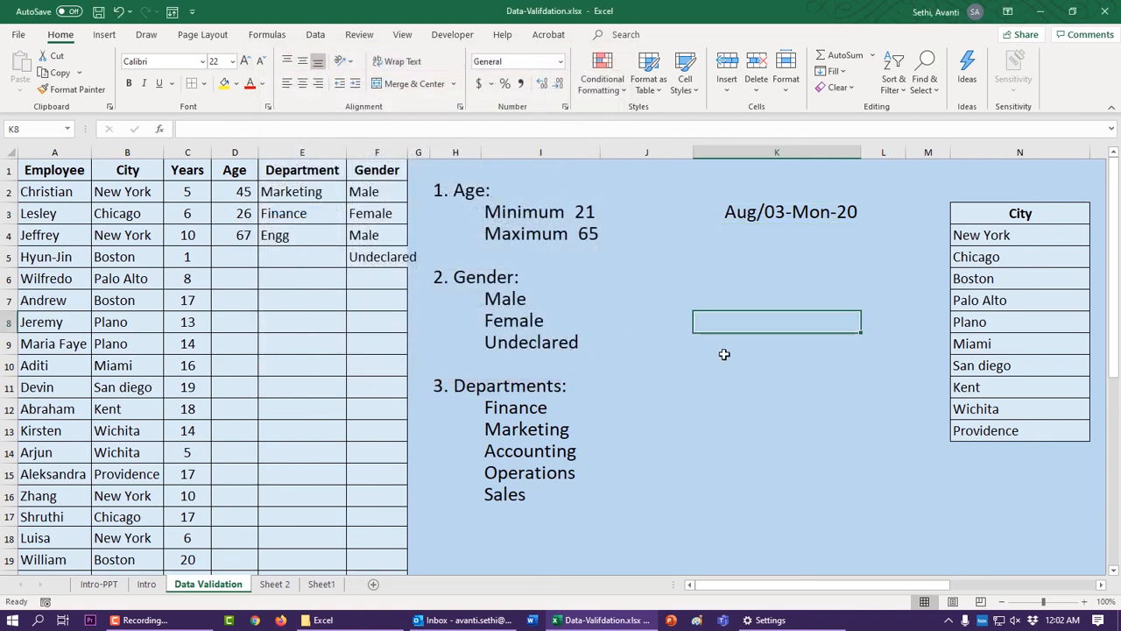
- Enter a ten-digit phone number without separators in cell K4
click(768, 235)
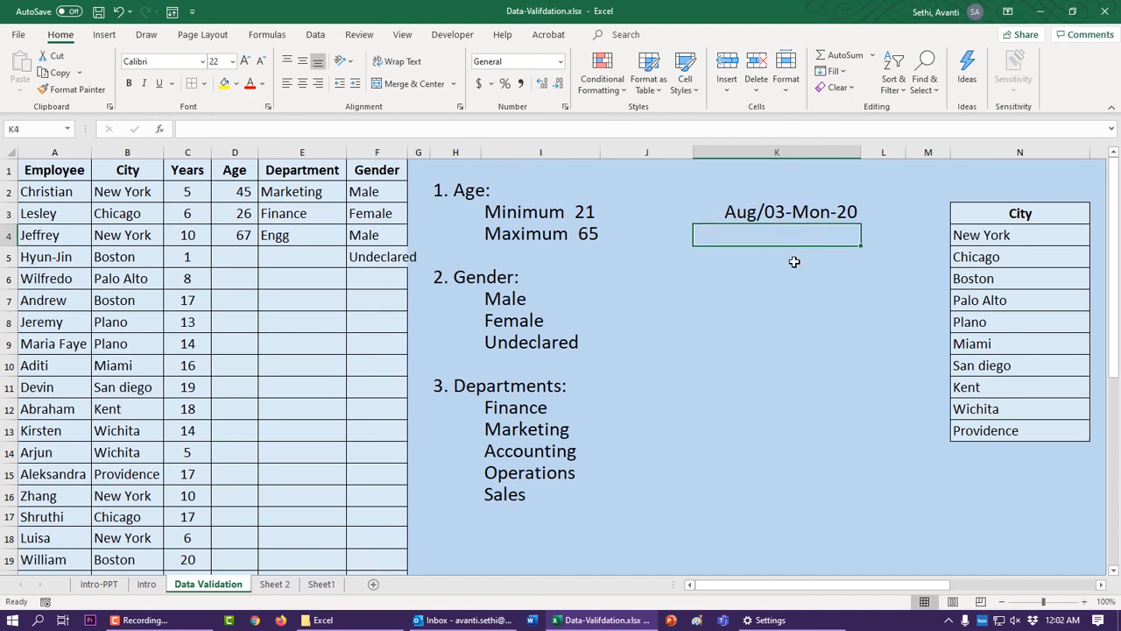
text(214)
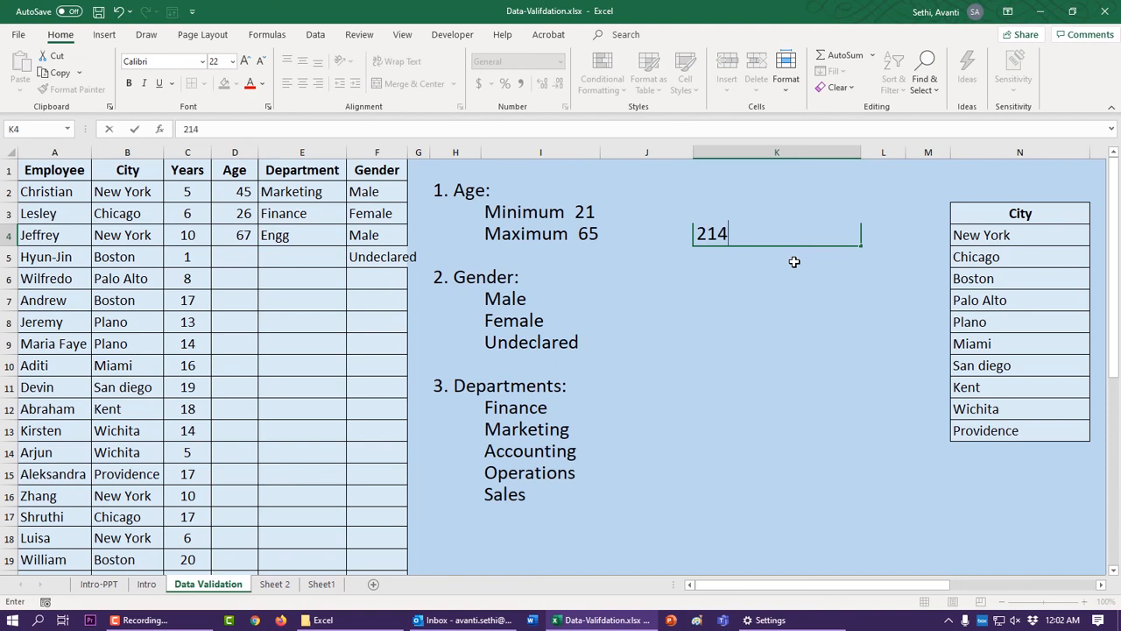
text(5553456)
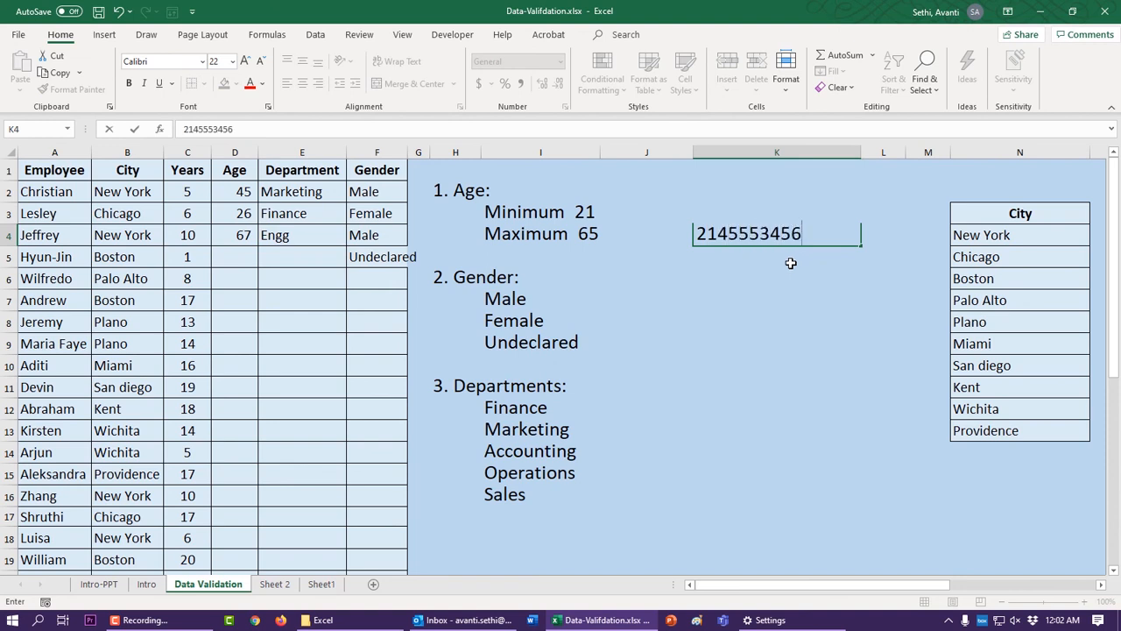
click(753, 324)
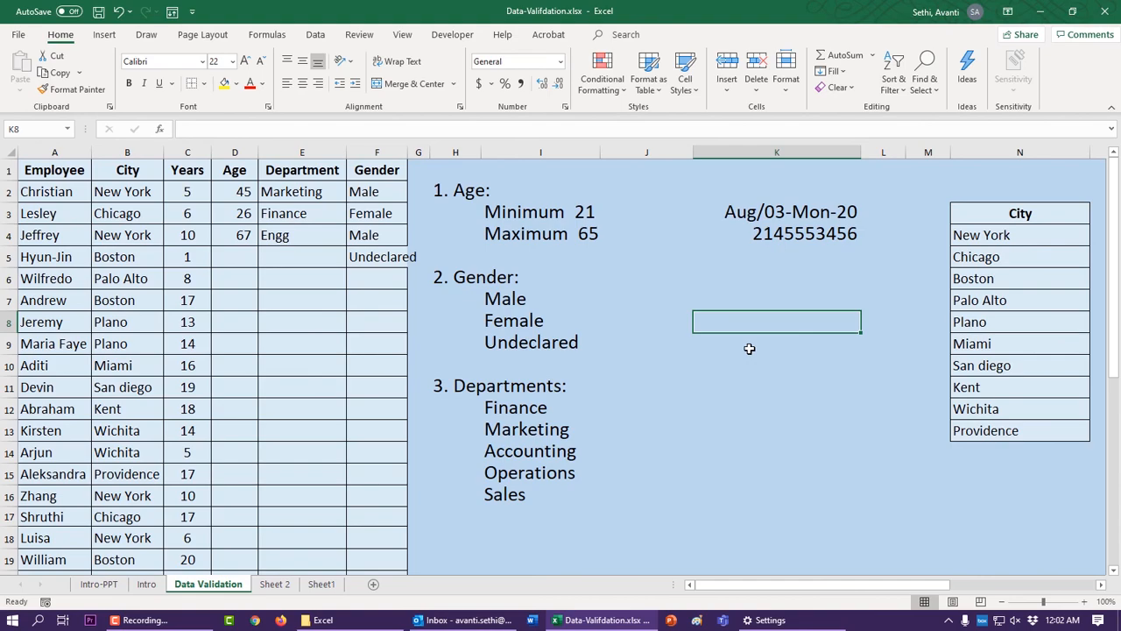
- Apply the custom number format ###-###-#### to the phone number in cell K4
click(788, 233)
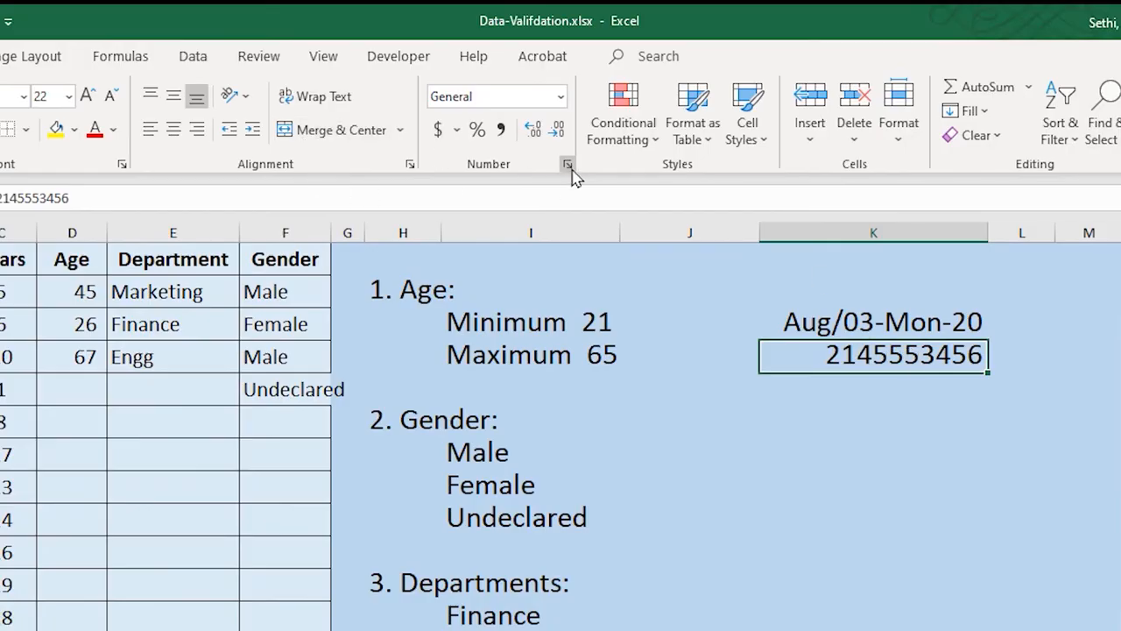
click(567, 165)
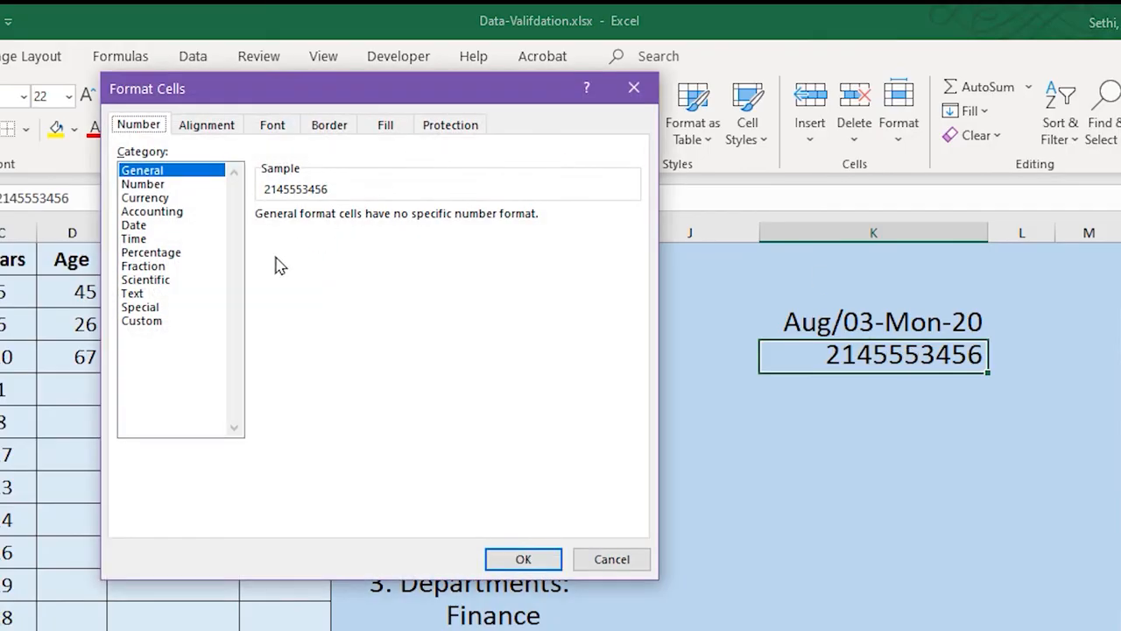
click(144, 321)
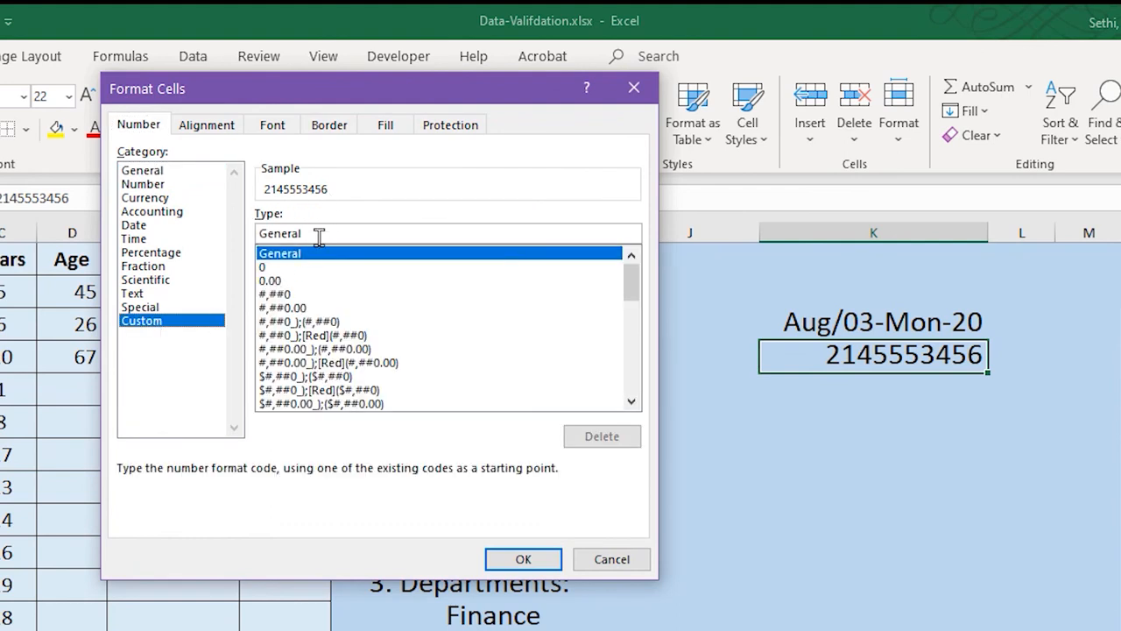
drag(318, 233, 205, 238)
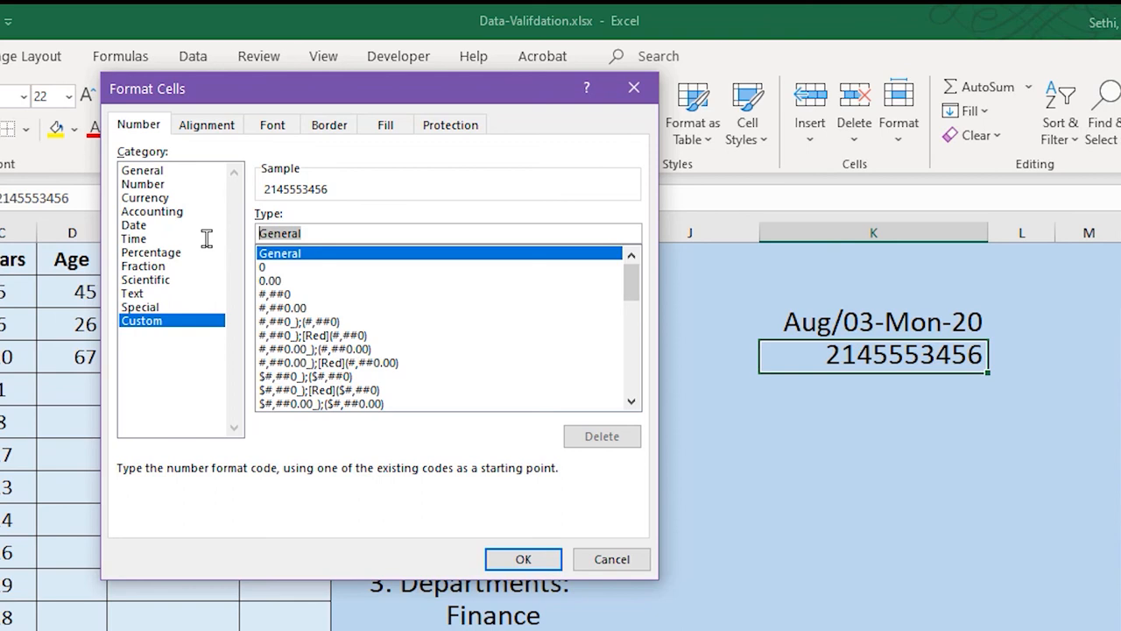
text(###)
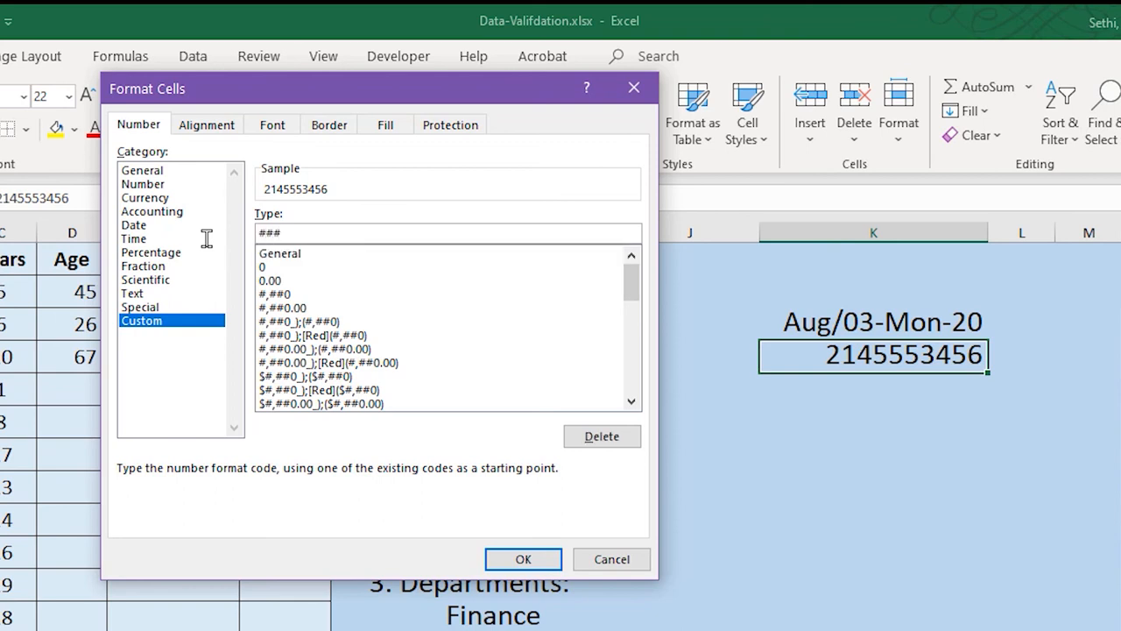
text(-###-###)
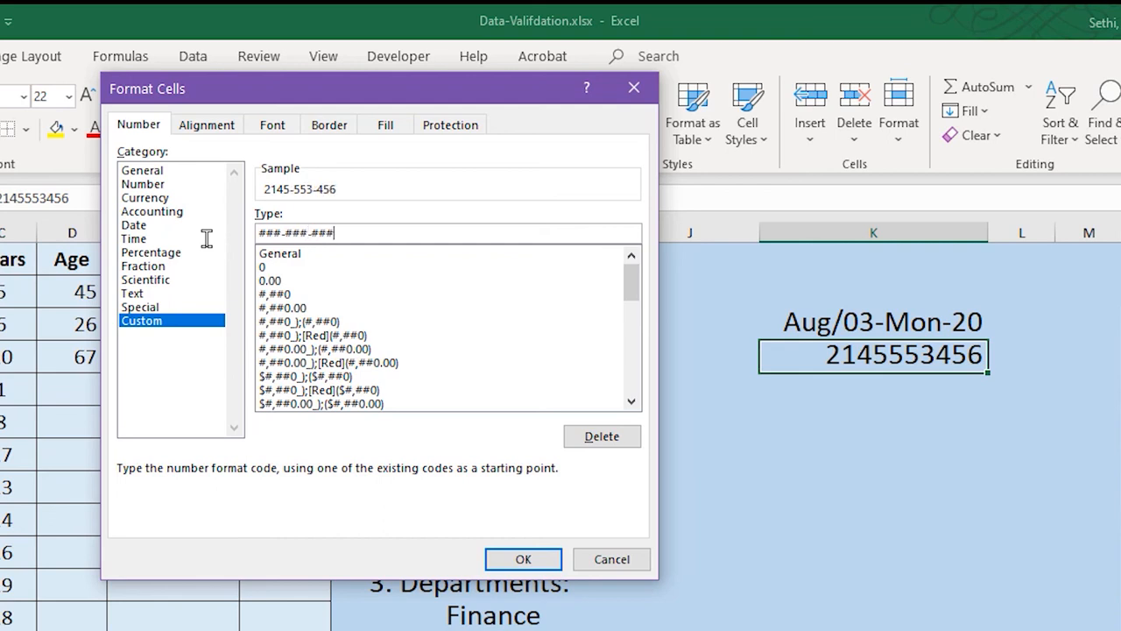
text(#)
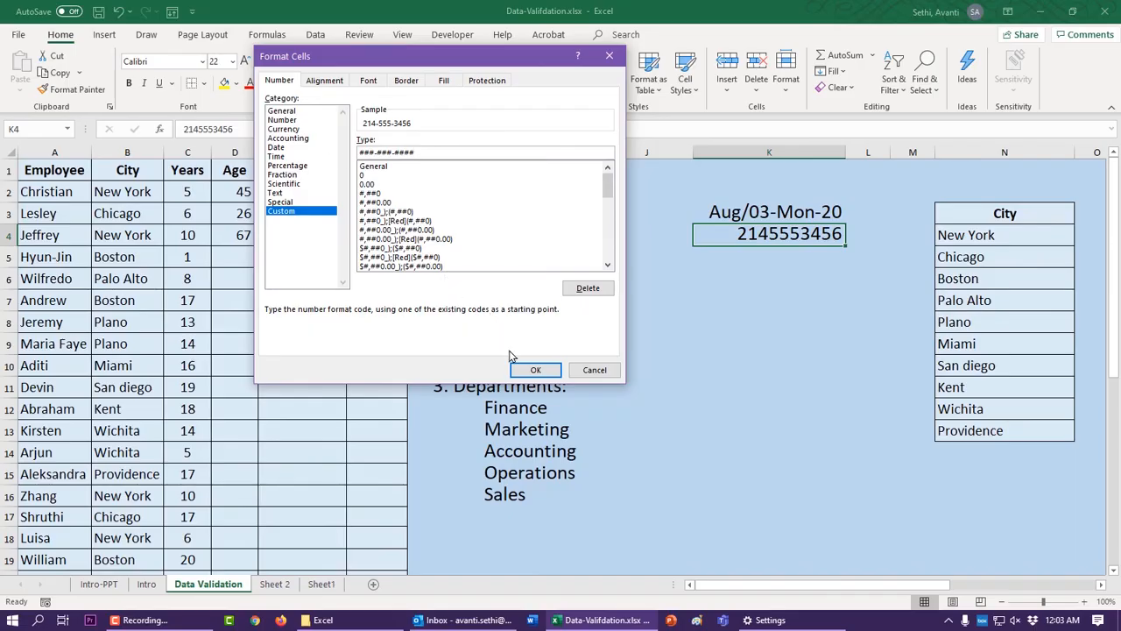
click(535, 369)
key(Return)
click(783, 296)
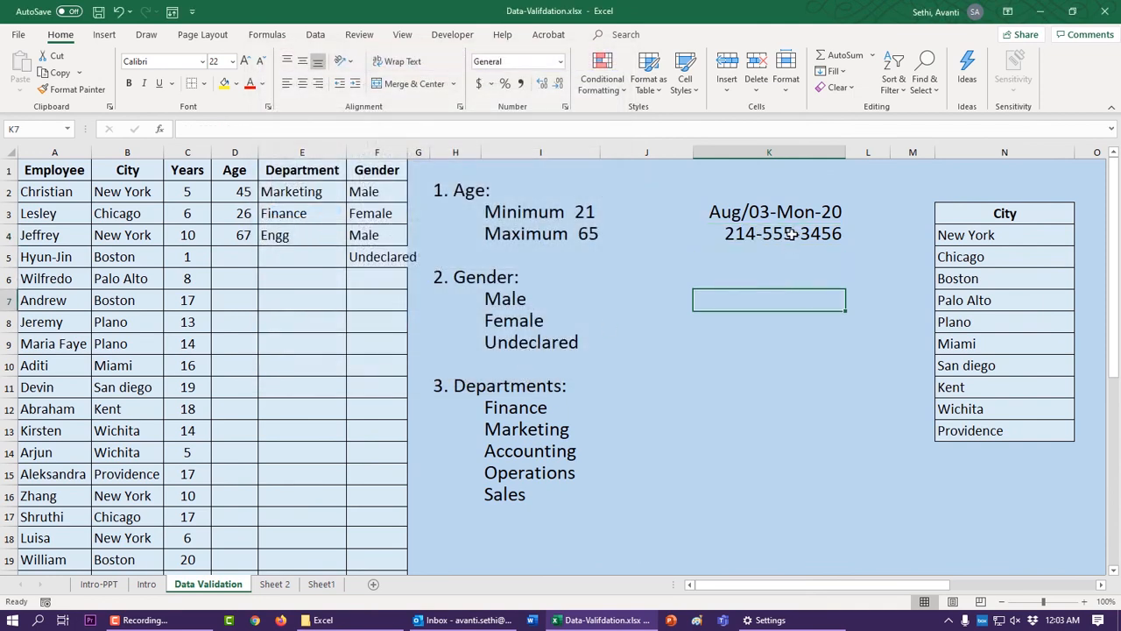
click(787, 237)
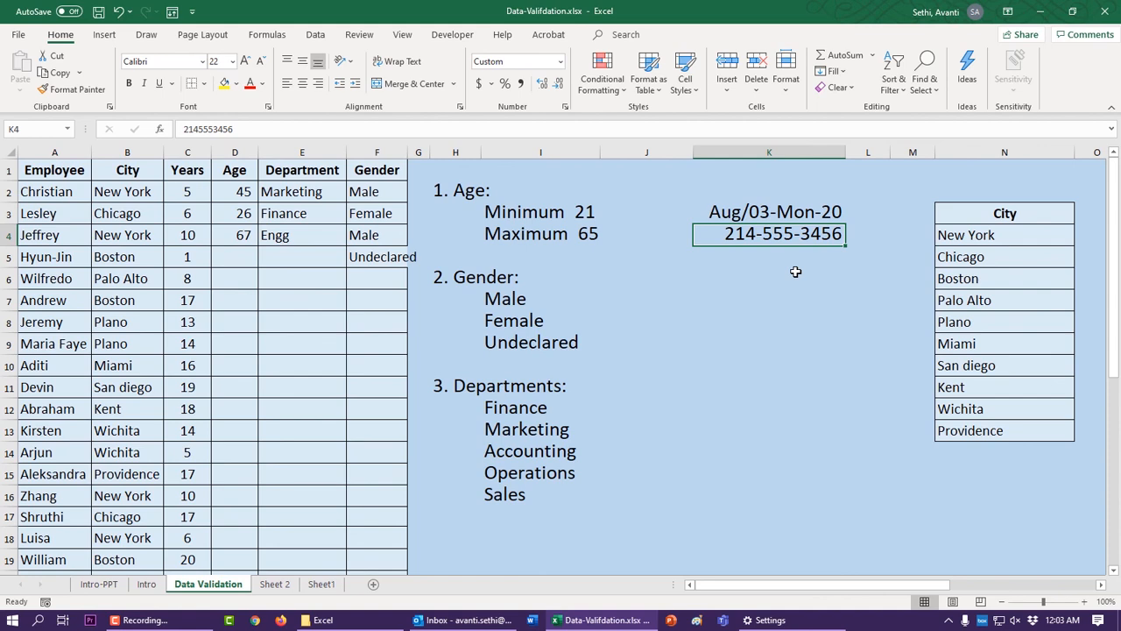
- Enter the text Years 2019-2020 in the merged cell K17
scroll(740, 486, down, 1)
click(749, 466)
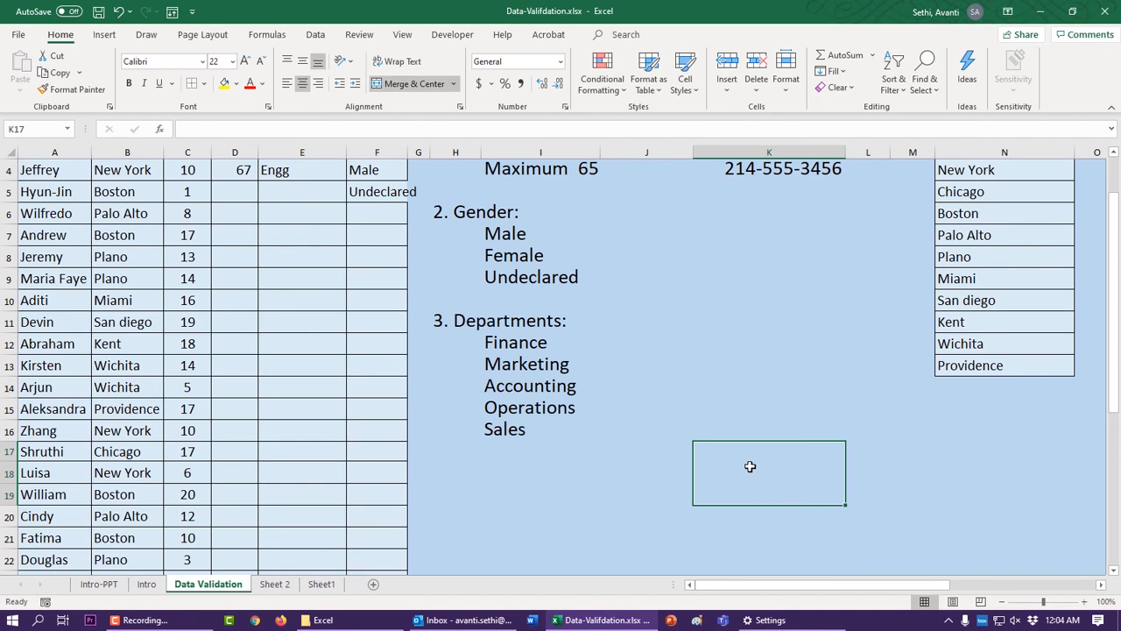
text(Years)
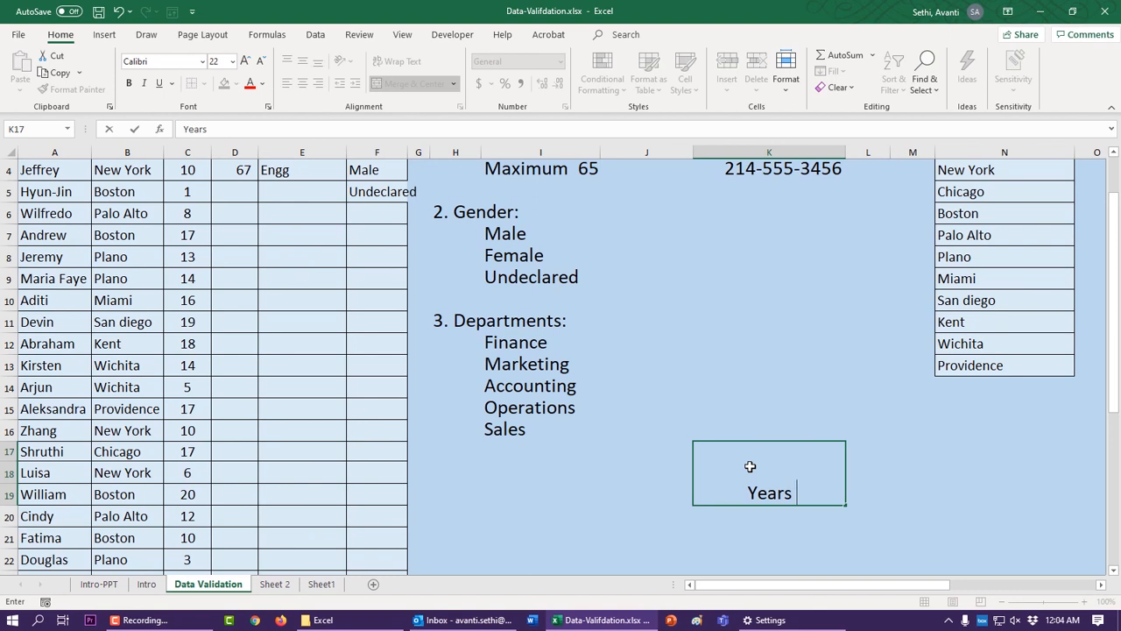
text( 201)
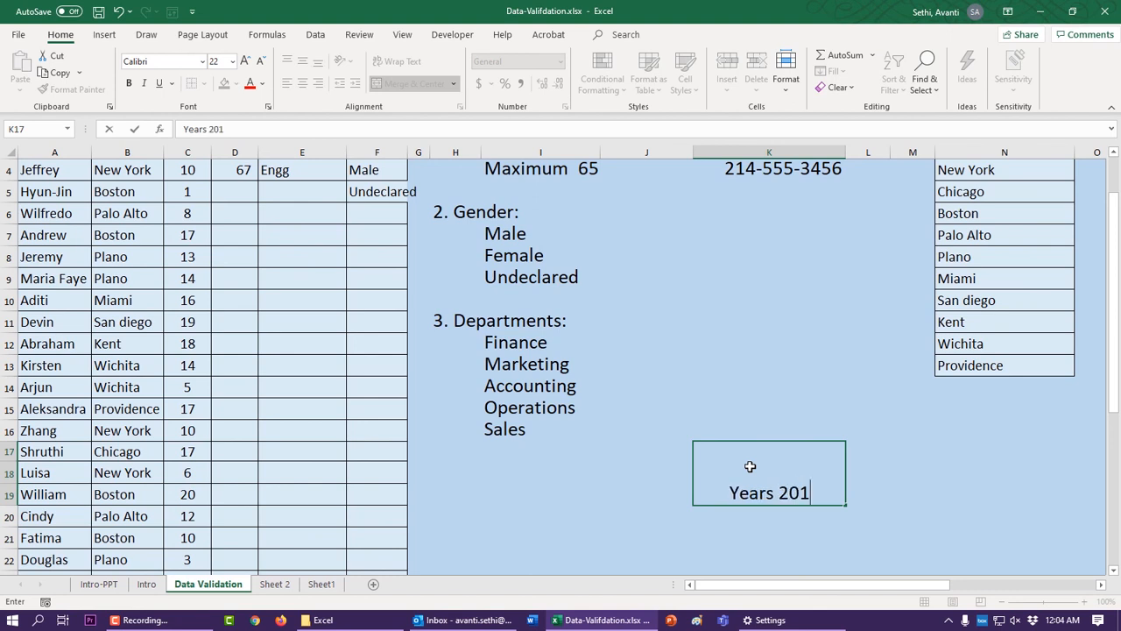
text(9-2020)
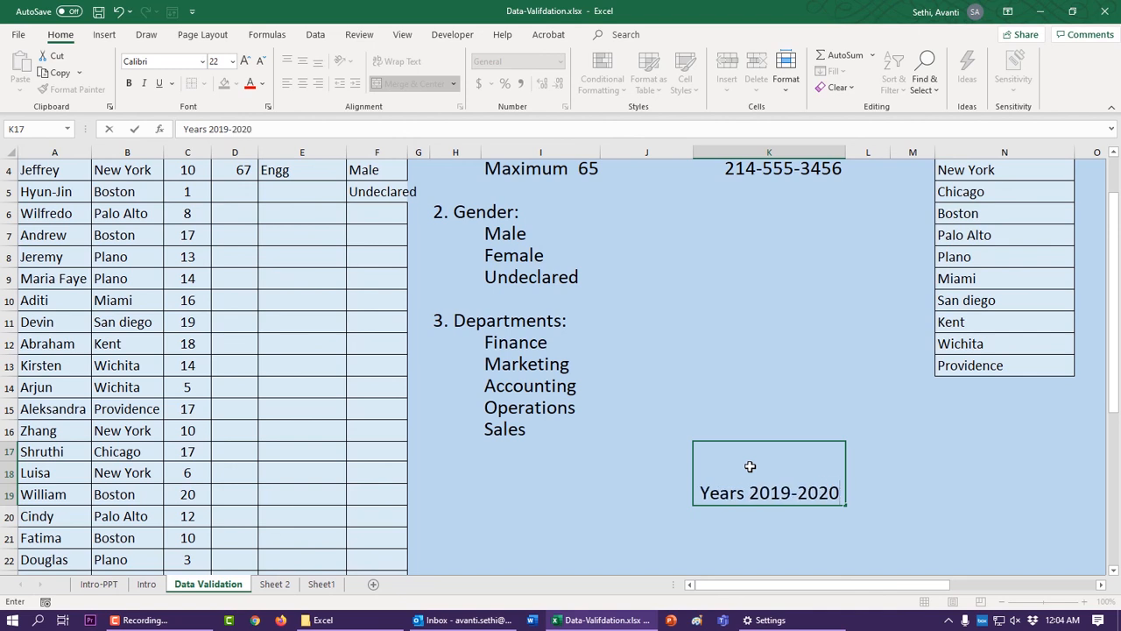
click(767, 395)
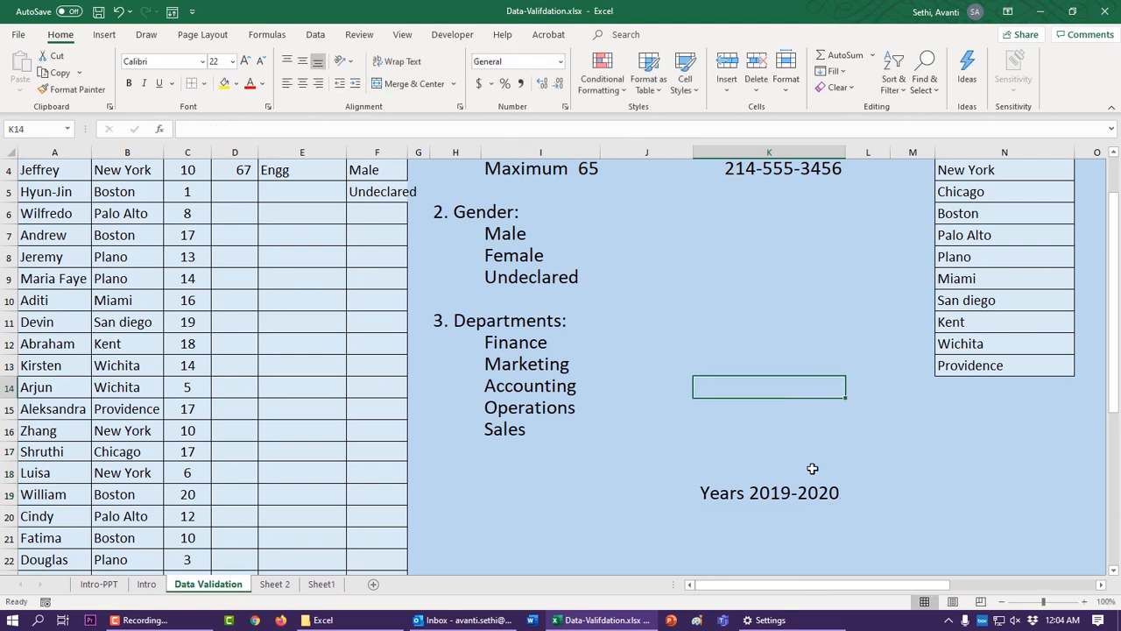
- Middle-align the text in merged cell K17 vertically
click(761, 495)
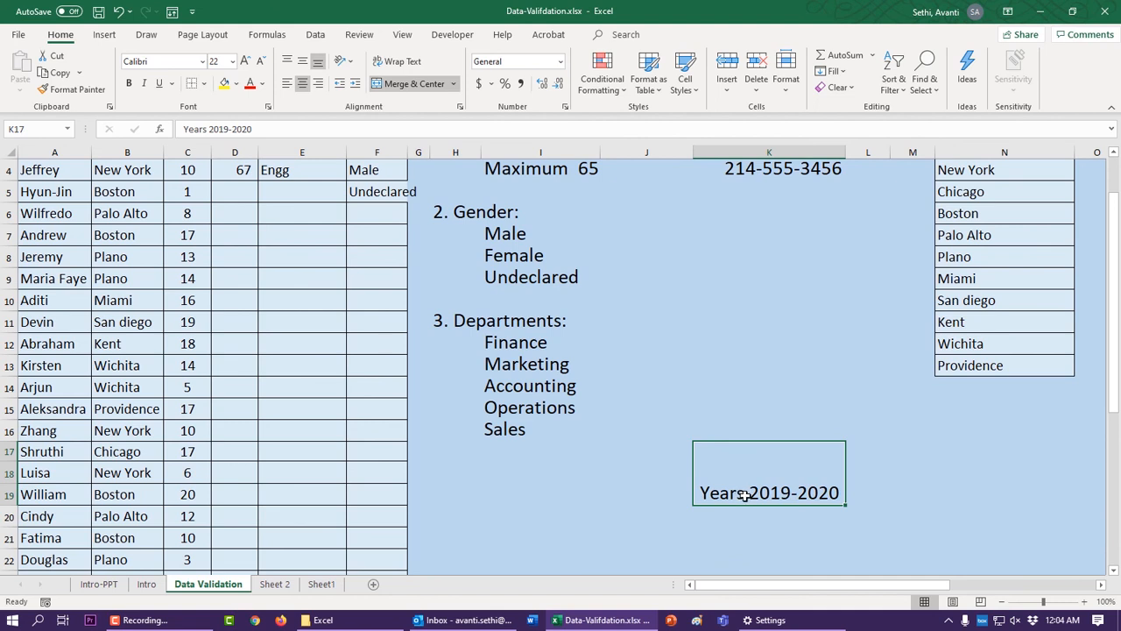
click(896, 465)
click(789, 492)
click(302, 60)
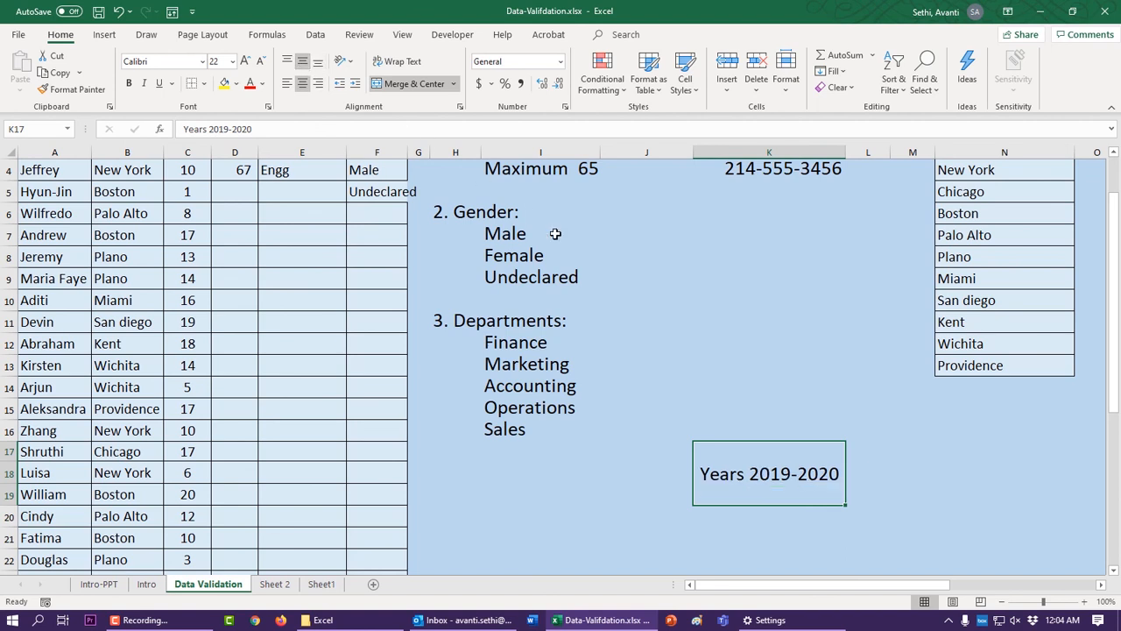
- Replace the space after Years in cell K17 with a line break so 2019-2020 starts on its own line
double_click(749, 473)
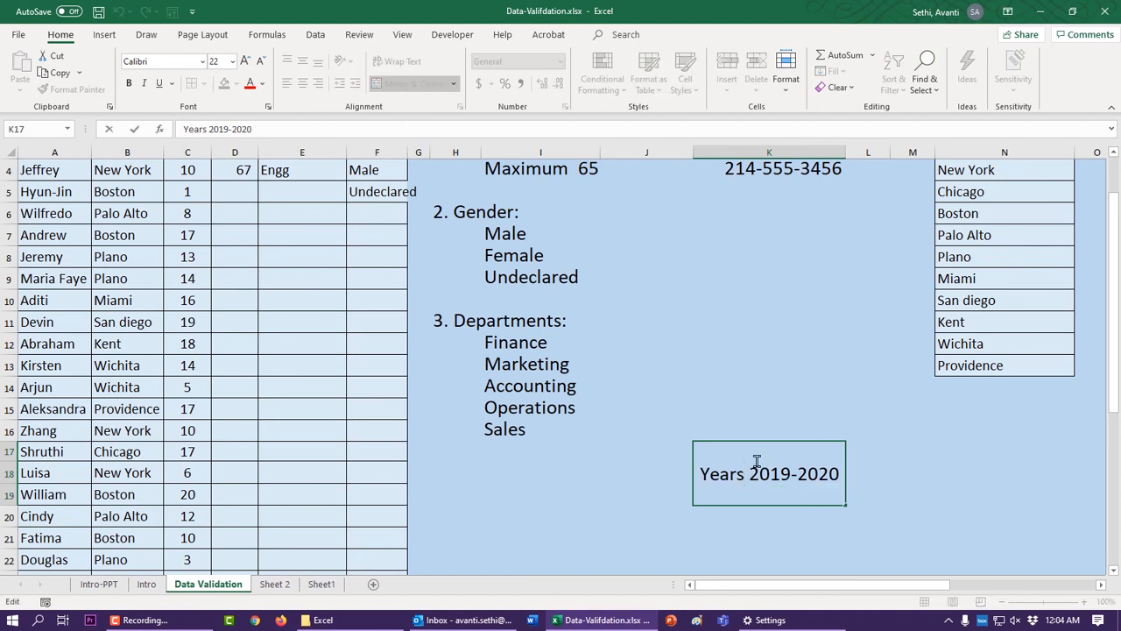
key(Delete)
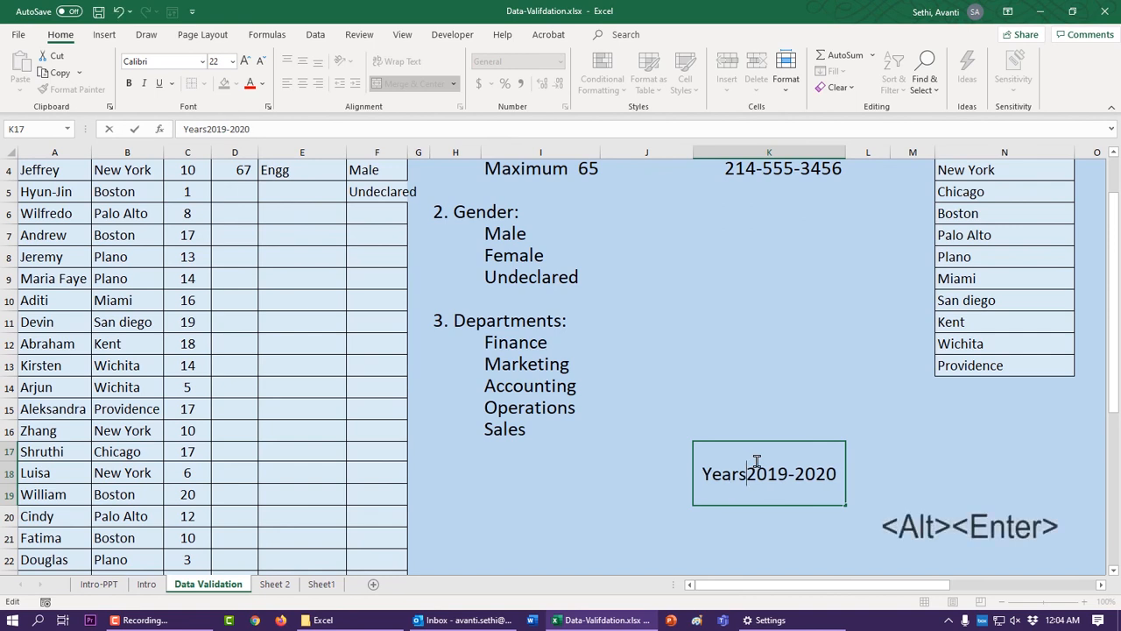
key(alt+Return)
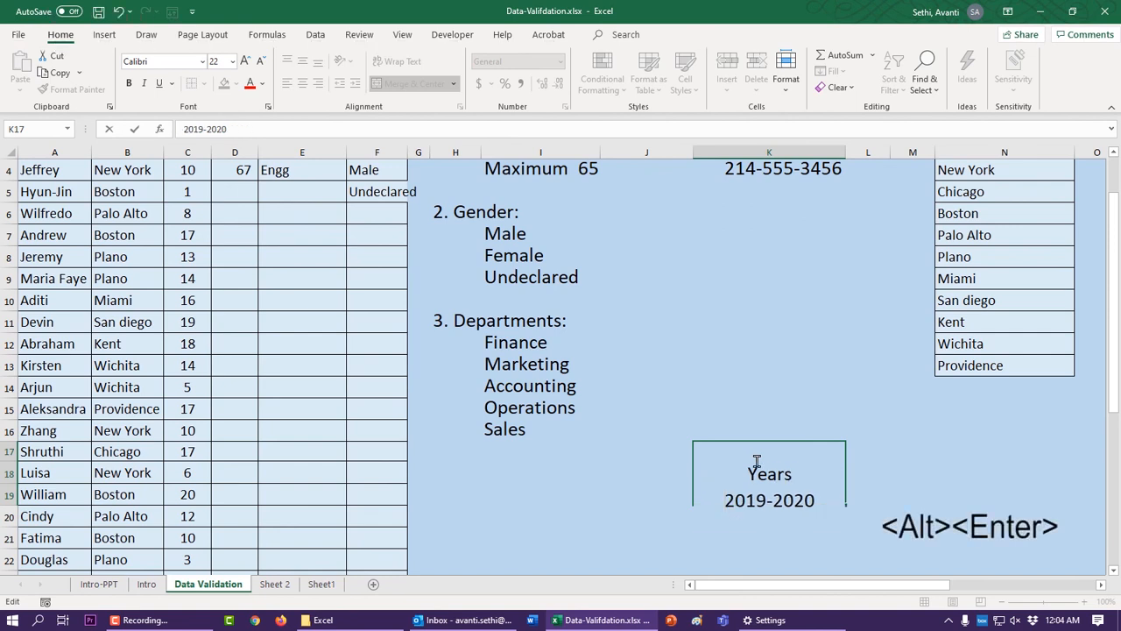
click(653, 372)
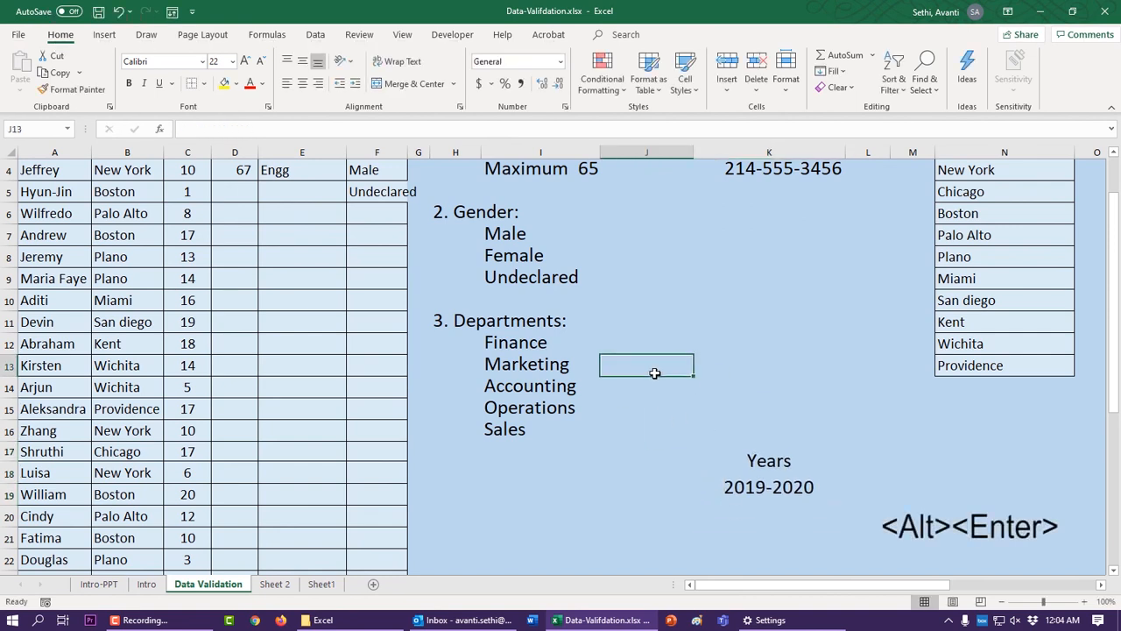
- Add a third line reading 2020 is bad to cell K17 and increase row 19's height to fit it
click(795, 480)
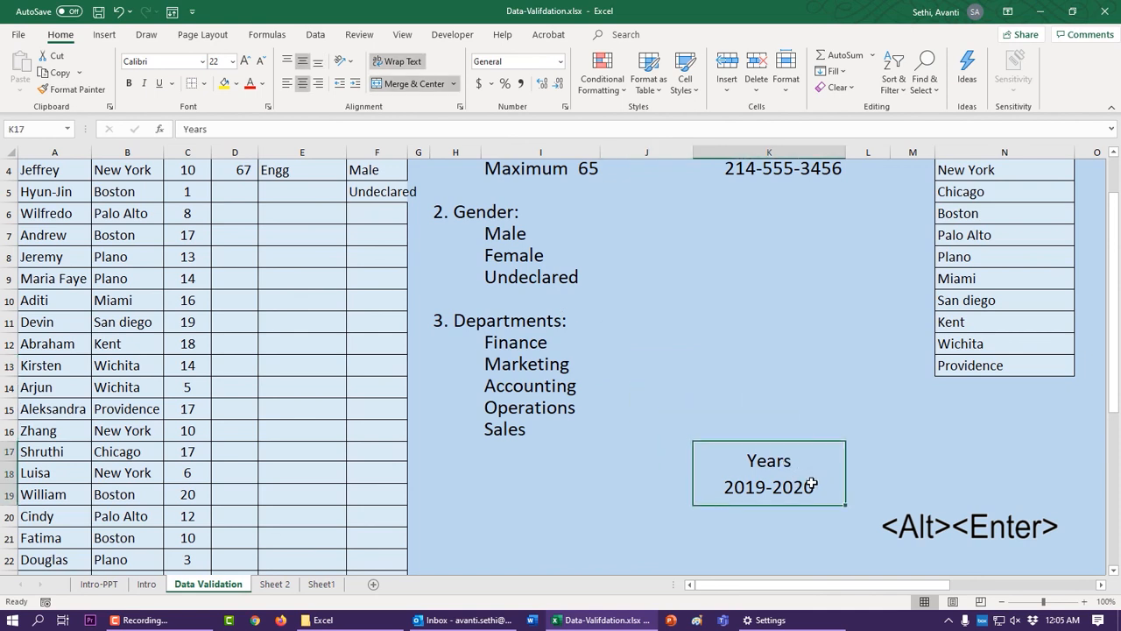
double_click(818, 484)
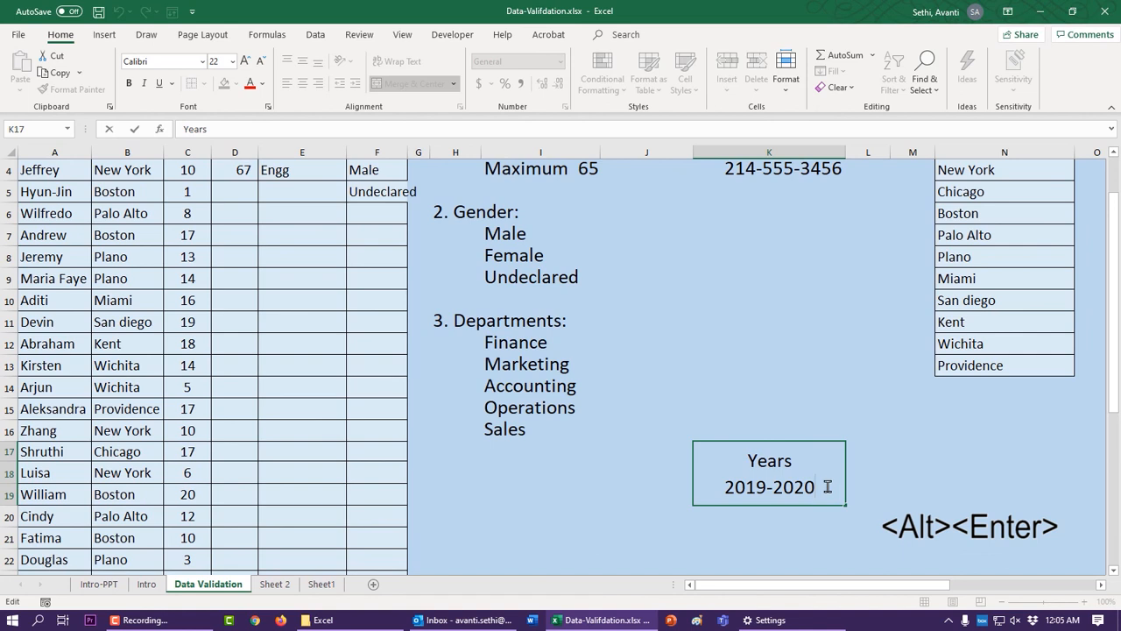
key(alt+Return)
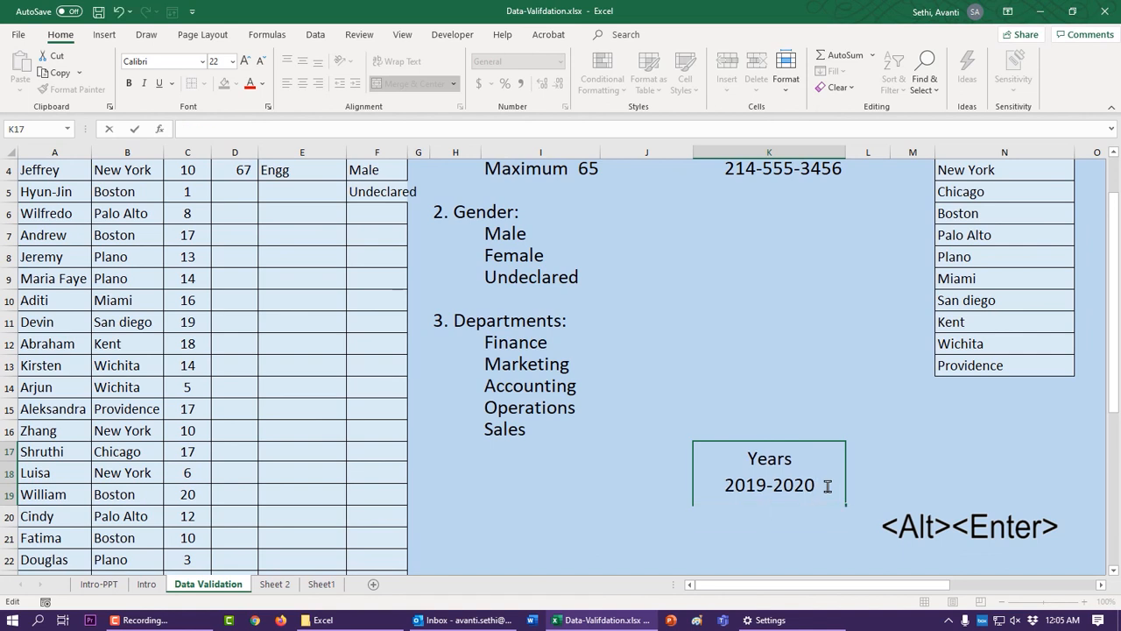
text(2020 is bad)
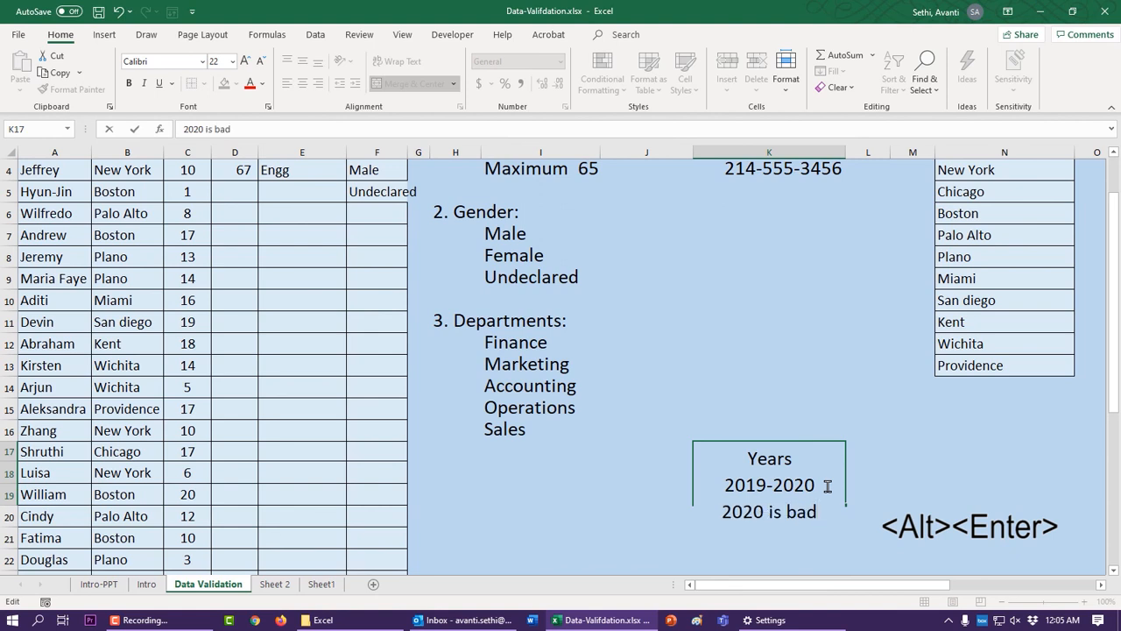
click(890, 504)
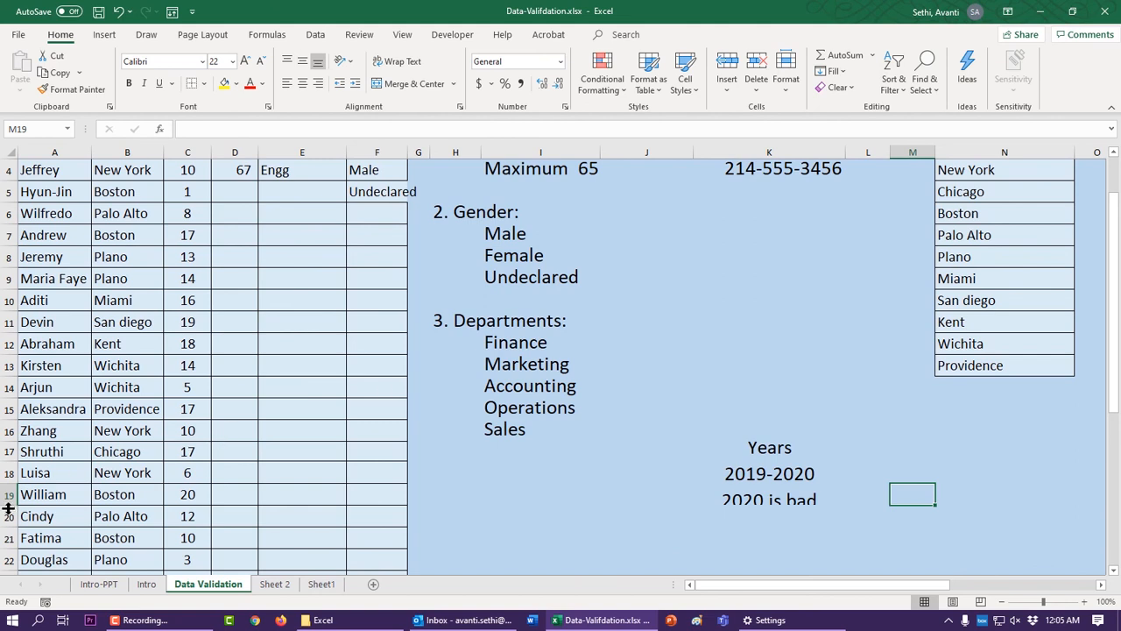
drag(8, 508, 8, 516)
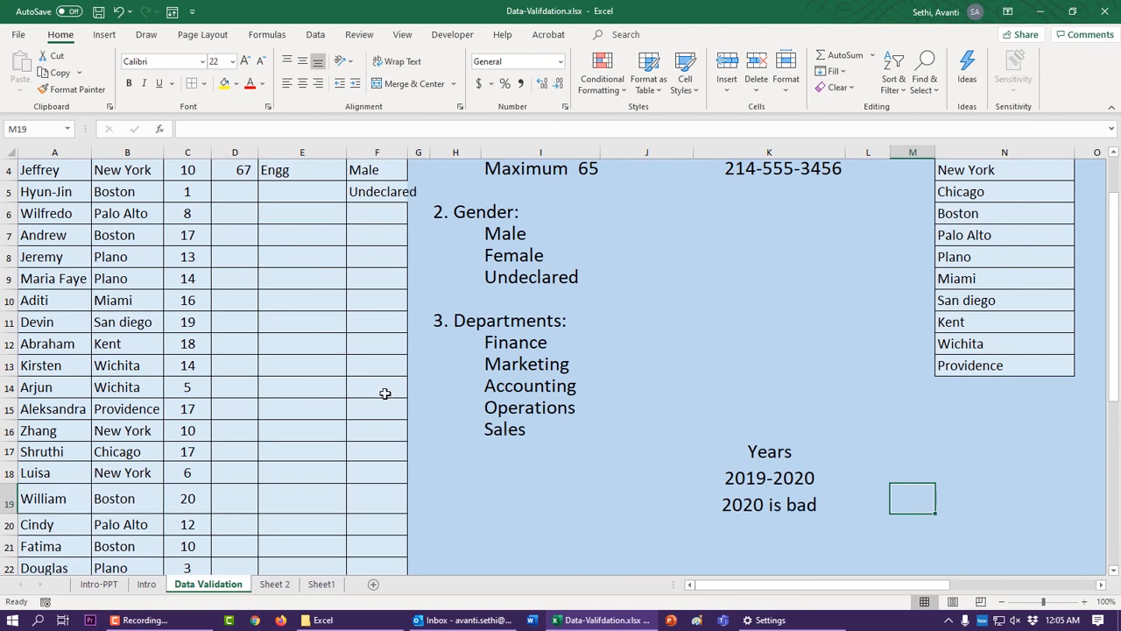